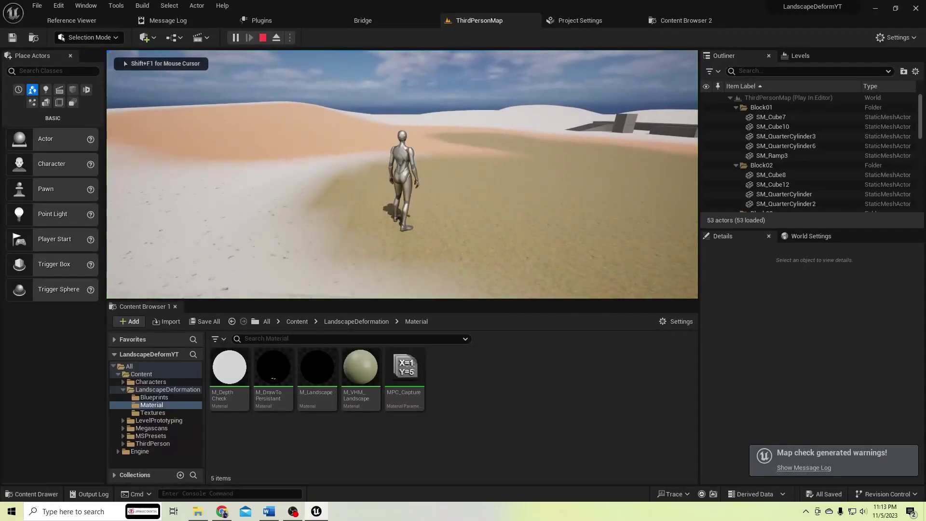
- Run the character across the snow, sand and grass areas of the landscape to examine the trails left on each surface
{"action": "key", "text": "w"}
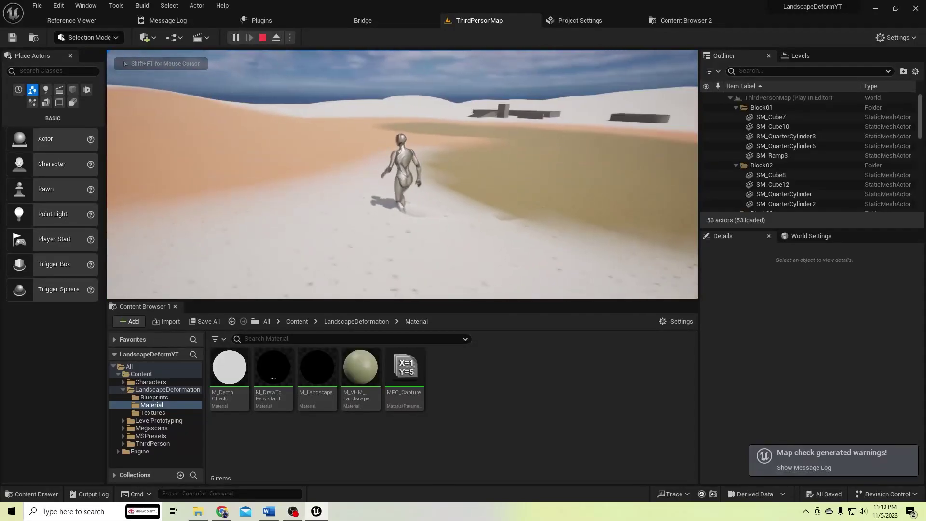
{"action": "key", "text": "w"}
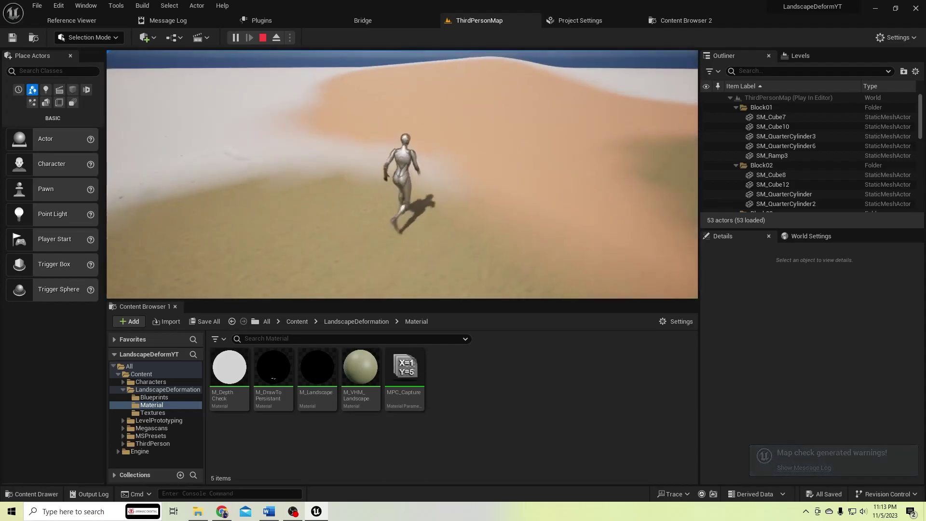
{"action": "key", "text": "w"}
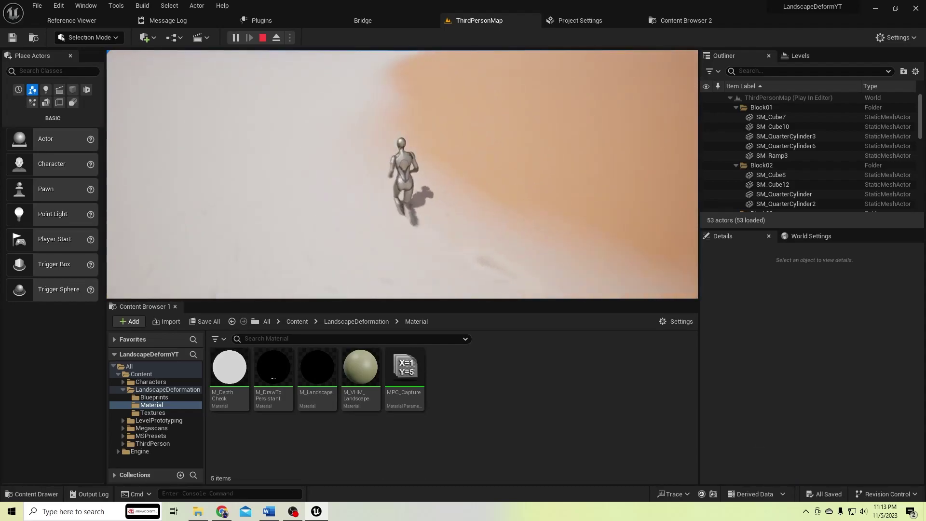
{"action": "key", "text": "w"}
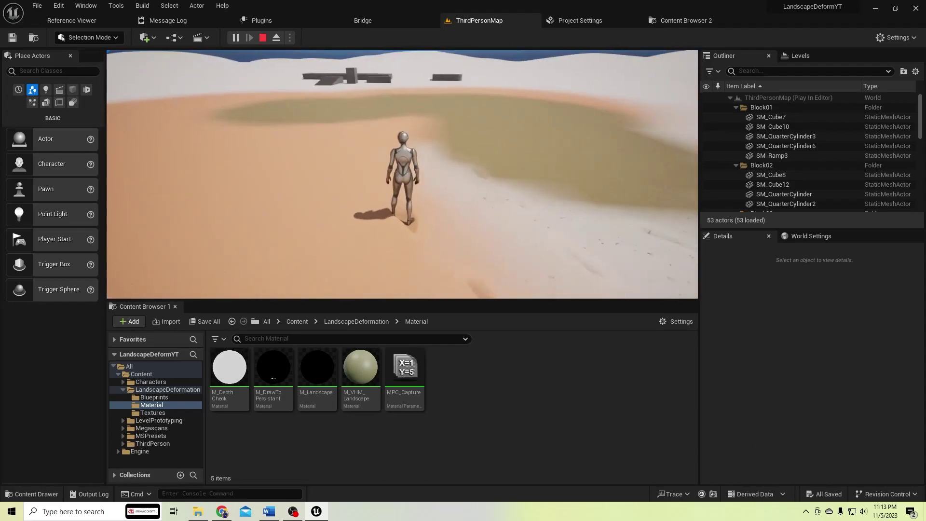
{"action": "key", "text": "w"}
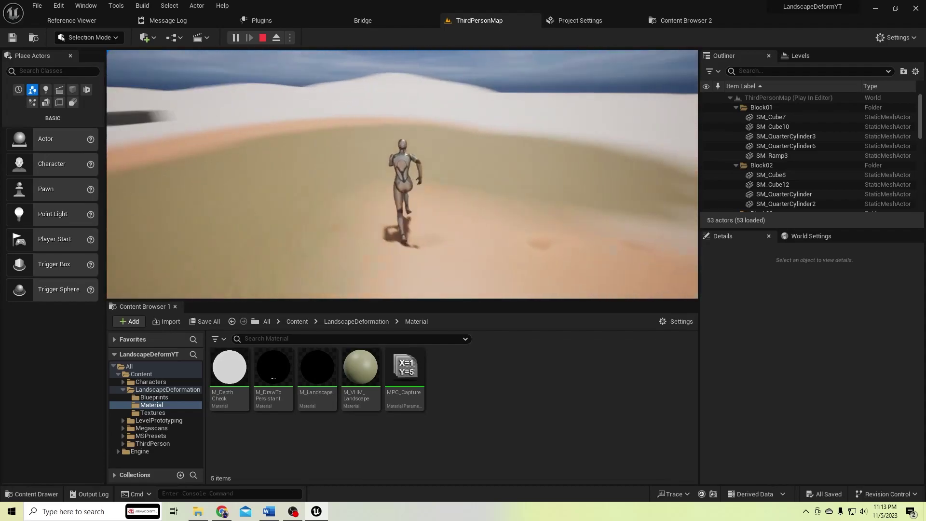
{"action": "key", "text": "w"}
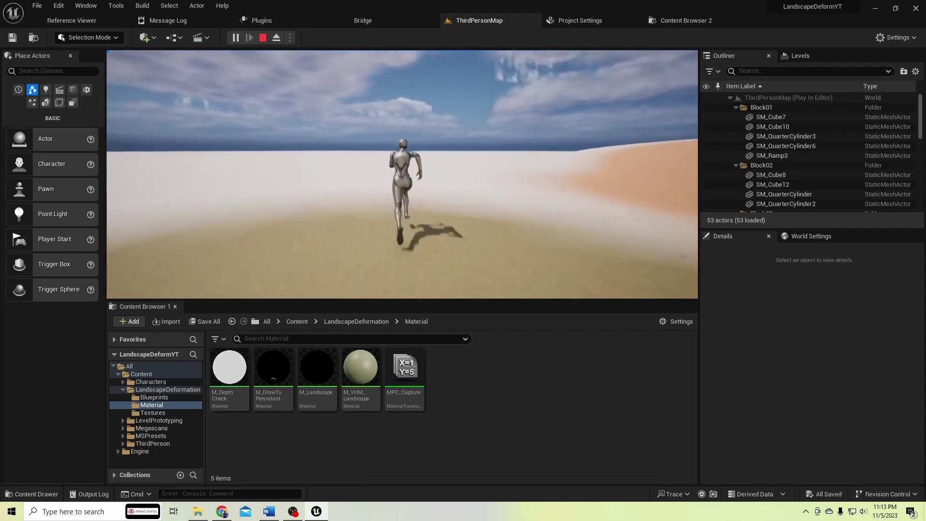
{"action": "key", "text": "d"}
{"action": "key", "text": "s"}
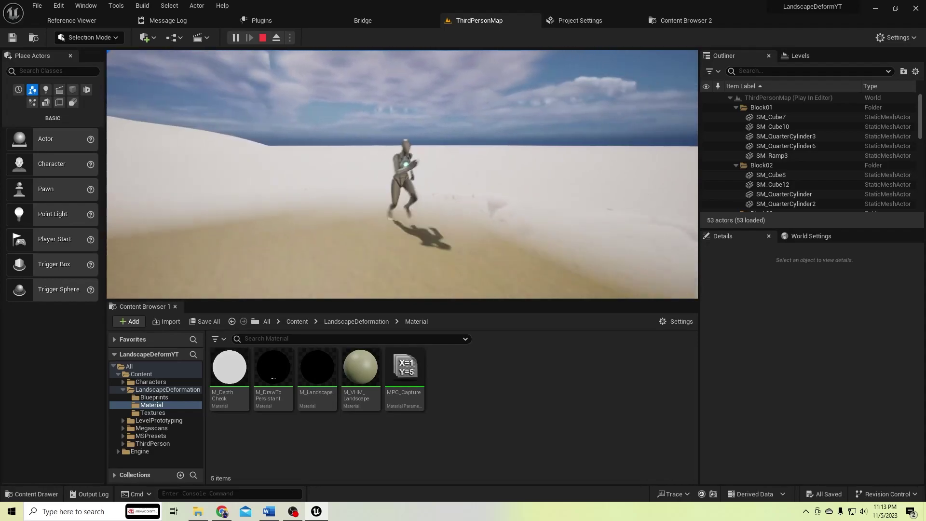
{"action": "key", "text": "a"}
{"action": "key", "text": "d"}
{"action": "key", "text": "a"}
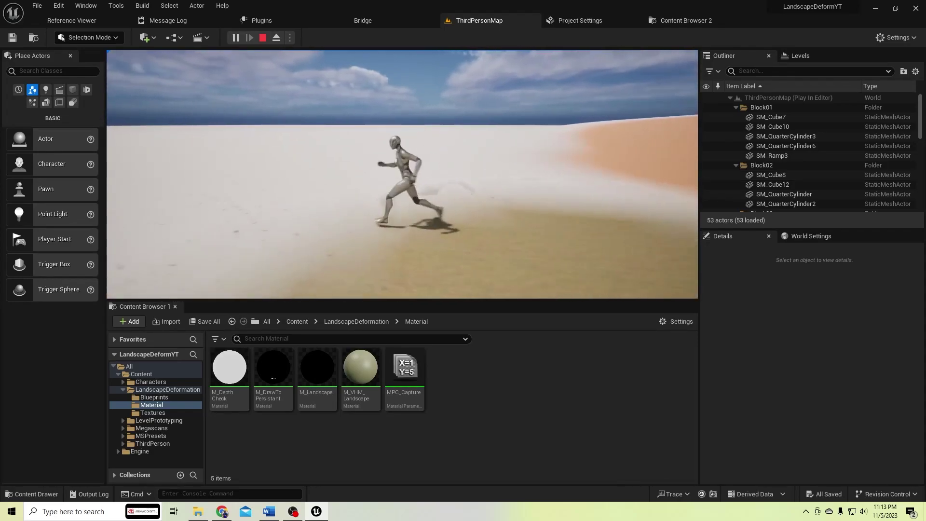
{"action": "key", "text": "s"}
{"action": "key", "text": "d"}
{"action": "key", "text": "w"}
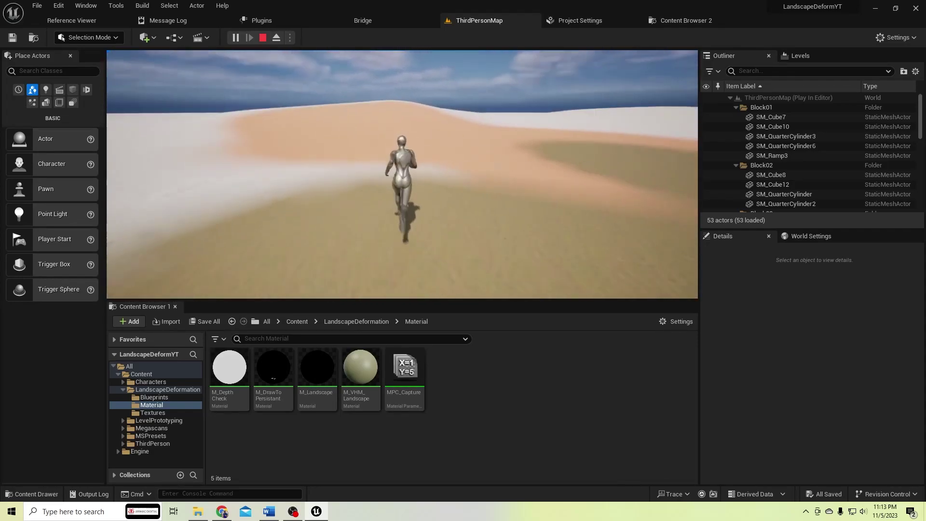
{"action": "key", "text": "d"}
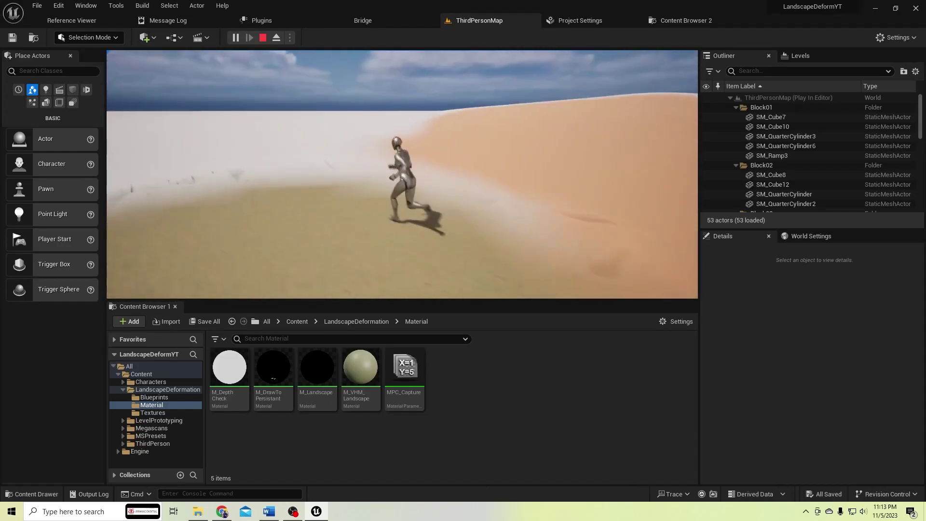
{"action": "key", "text": "w"}
{"action": "key", "text": "d"}
{"action": "key", "text": "a"}
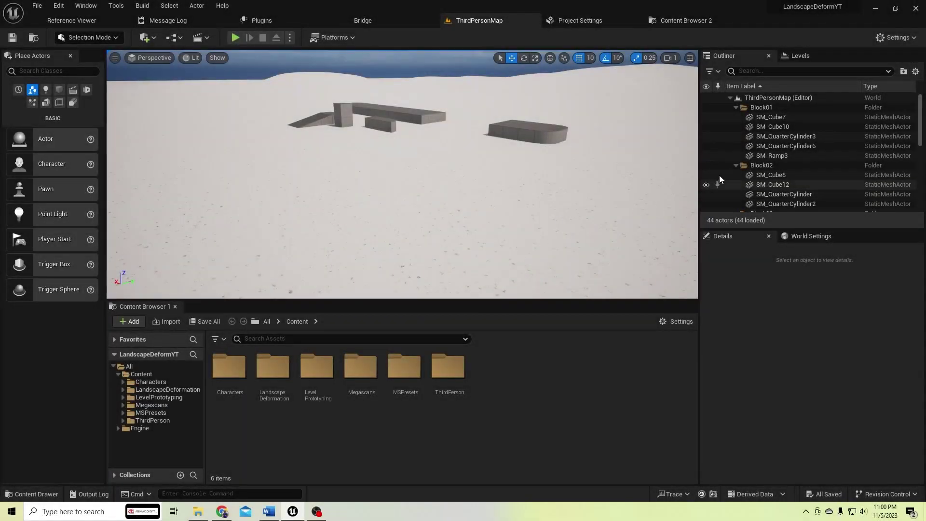
- Open the M_Landscape material from the Material folder inside LandscapeDeformation
{"action": "double_click", "coordinate": [273, 371]}
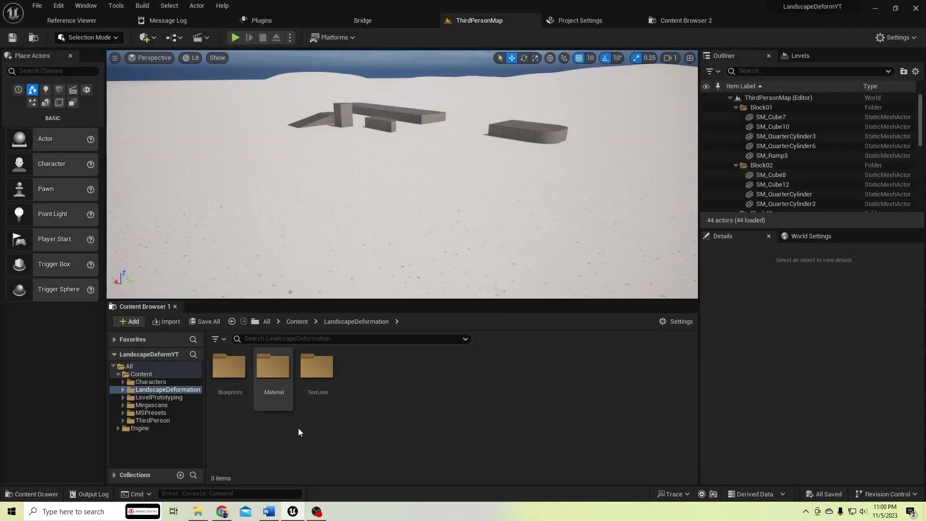
{"action": "left_click", "coordinate": [272, 381]}
{"action": "double_click", "coordinate": [271, 381]}
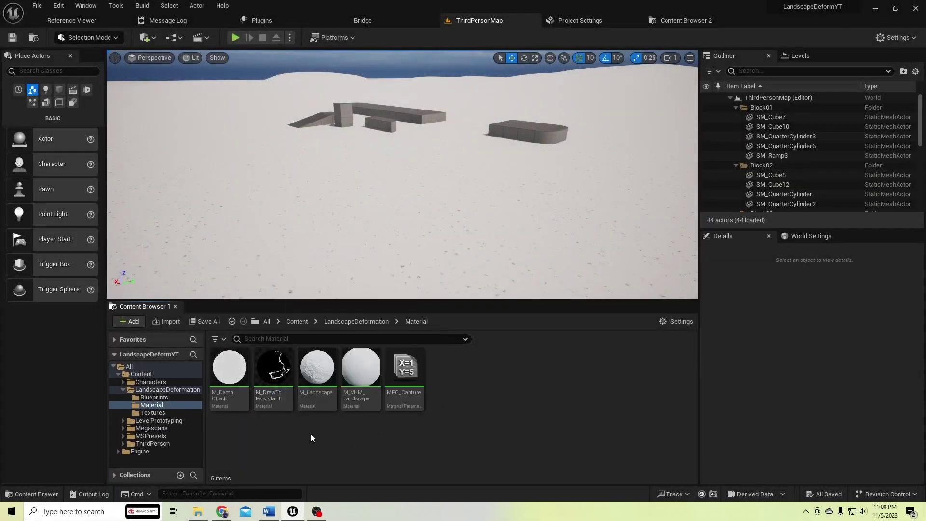
{"action": "double_click", "coordinate": [317, 374]}
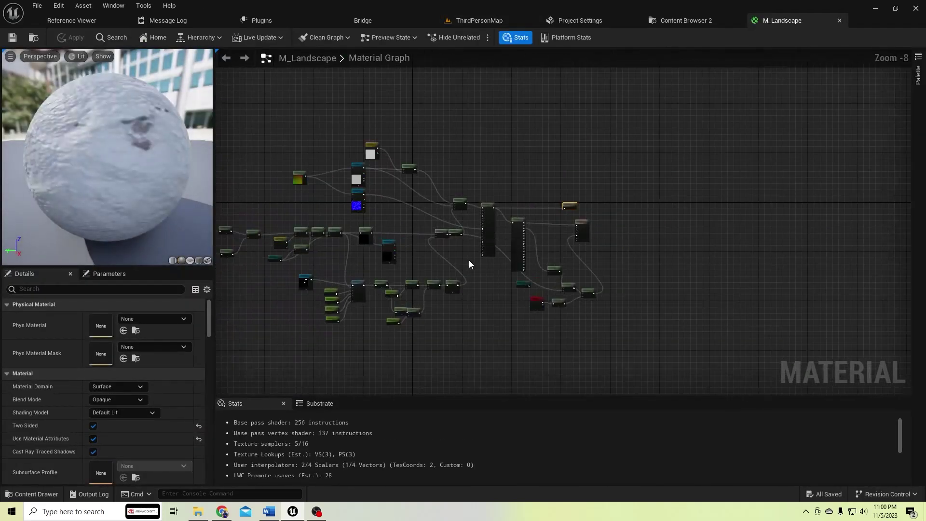
- Move the snow nodes up to and including MakeMaterialAttributes away from the output nodes to make room in the graph
{"action": "scroll", "coordinate": [460, 261], "scroll_direction": "up", "scroll_amount": 3}
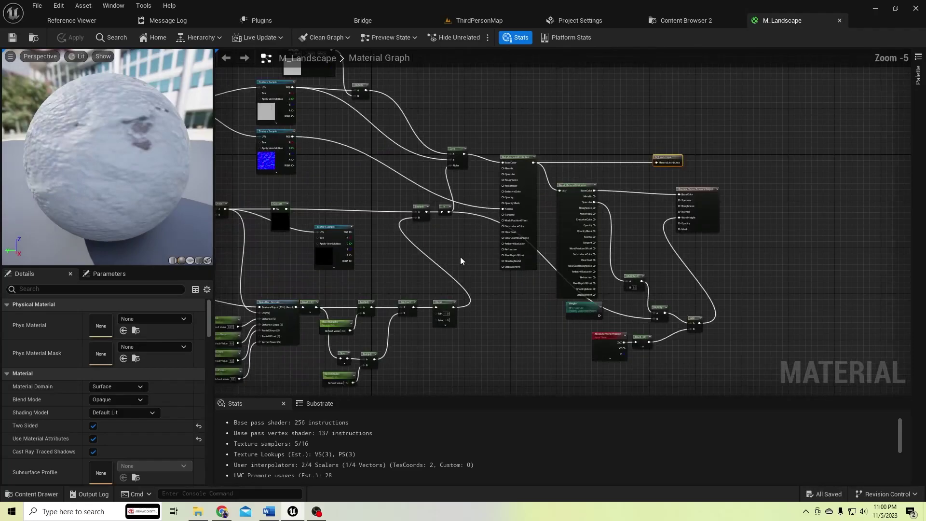
{"action": "scroll", "coordinate": [460, 261], "scroll_direction": "down", "scroll_amount": 3}
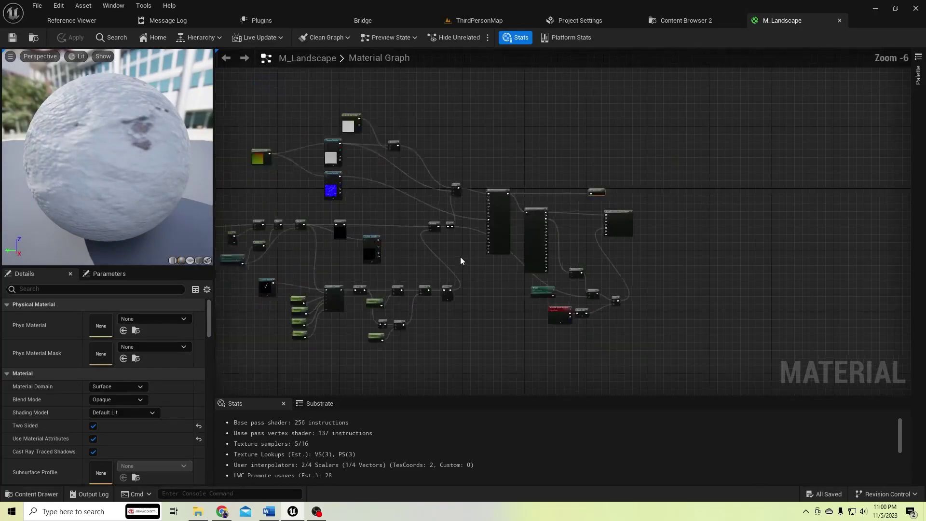
{"action": "left_click_drag", "start_coordinate": [248, 143], "coordinate": [549, 352]}
{"action": "left_click_drag", "start_coordinate": [544, 220], "coordinate": [375, 206]}
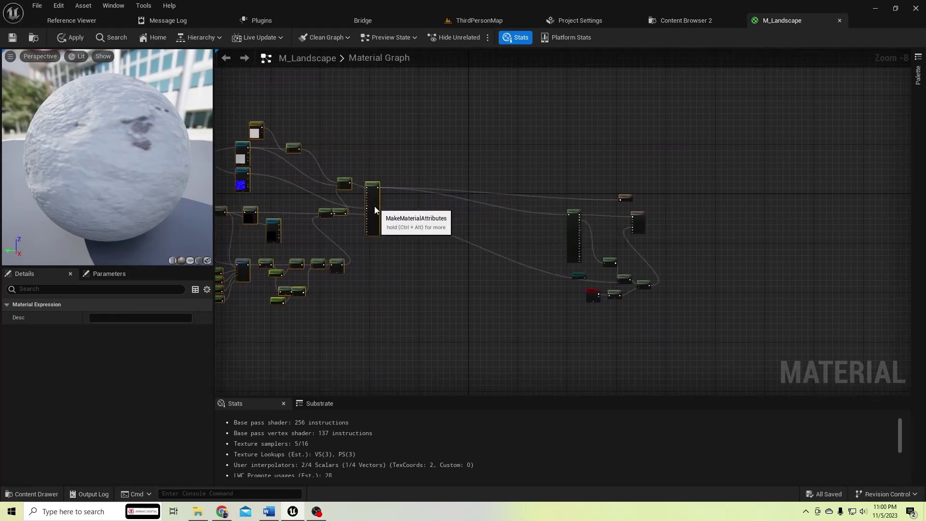
- Add a LandscapeLayerBlend node in the free space between MakeMaterialAttributes and the BreakMaterialAttributes node
{"action": "scroll", "coordinate": [384, 193], "scroll_direction": "up", "scroll_amount": 3}
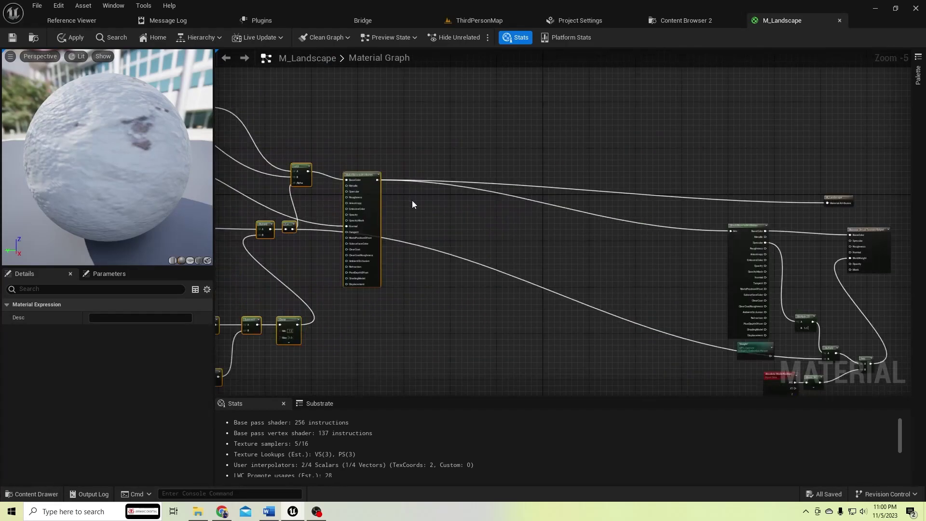
{"action": "scroll", "coordinate": [437, 218], "scroll_direction": "up", "scroll_amount": 1}
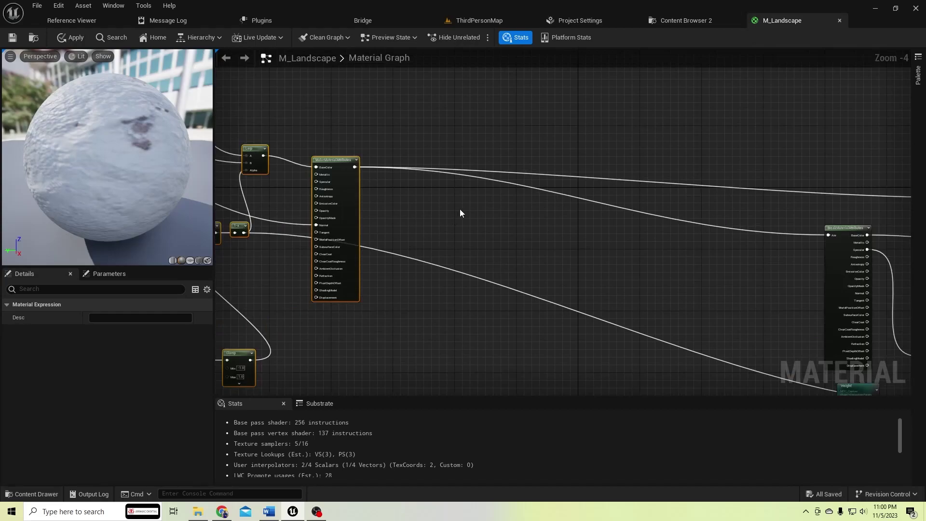
{"action": "right_click", "coordinate": [460, 210]}
{"action": "type", "text": "layer"}
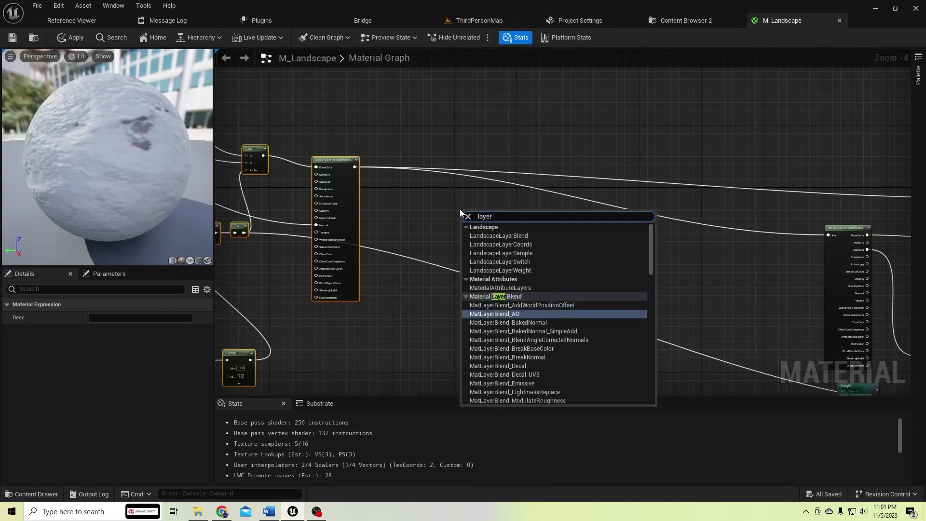
{"action": "type", "text": " blend"}
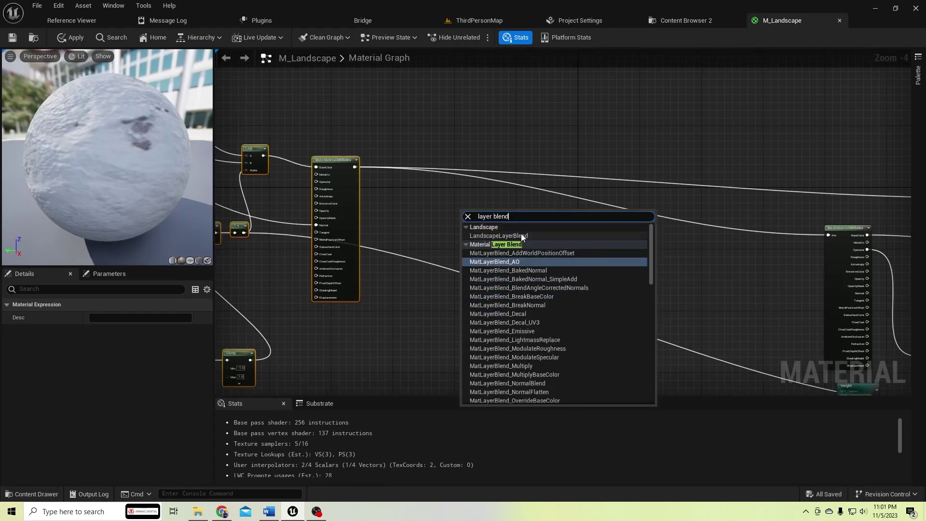
{"action": "left_click", "coordinate": [522, 236]}
{"action": "scroll", "coordinate": [517, 244], "scroll_direction": "up", "scroll_amount": 2}
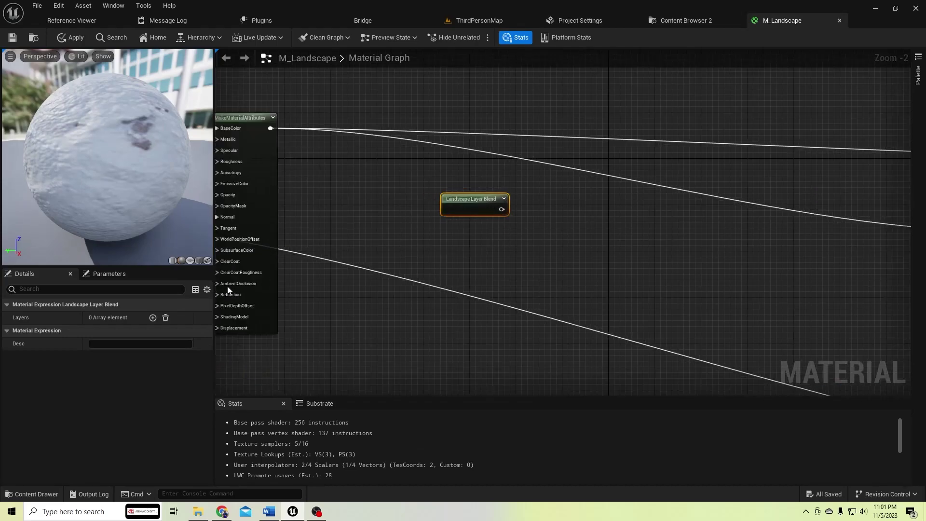
- Add three layer elements to the Landscape Layer Blend node
{"action": "left_click", "coordinate": [153, 317]}
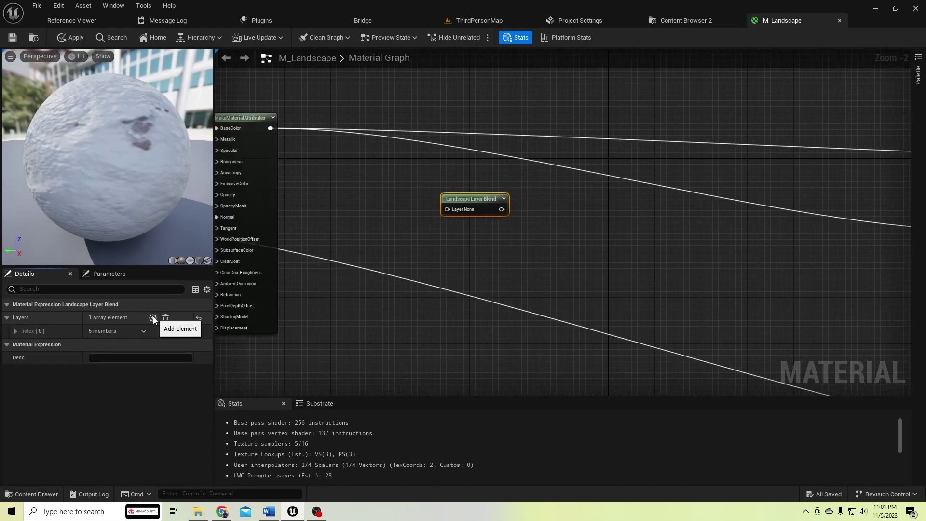
{"action": "left_click", "coordinate": [153, 318]}
{"action": "left_click", "coordinate": [152, 318]}
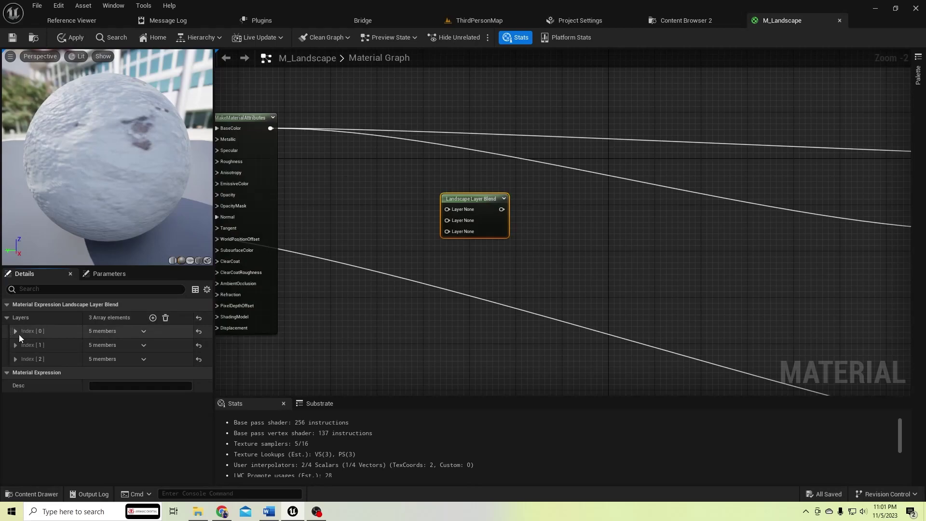
- Name the blend node's first layer Snow and set its preview weight to 1.0
{"action": "left_click", "coordinate": [15, 331]}
{"action": "left_click", "coordinate": [118, 344]}
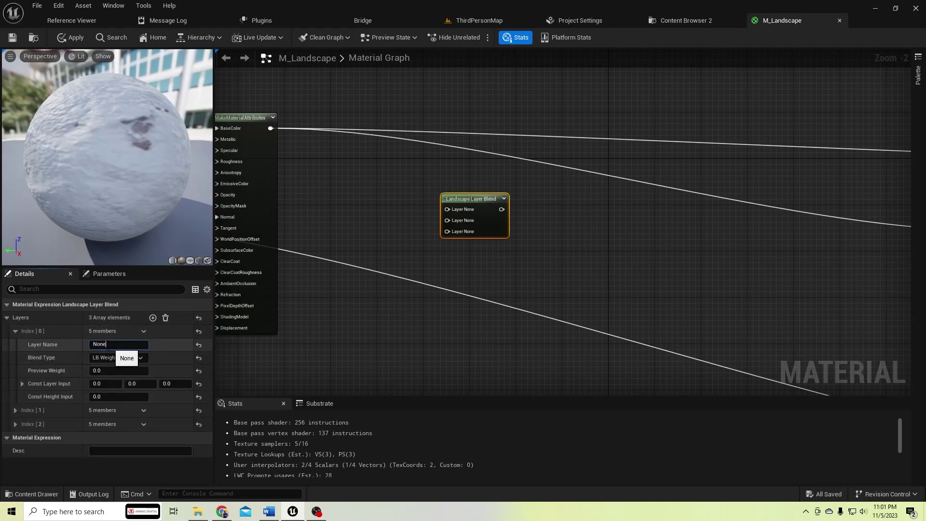
{"action": "key", "text": "ctrl+a"}
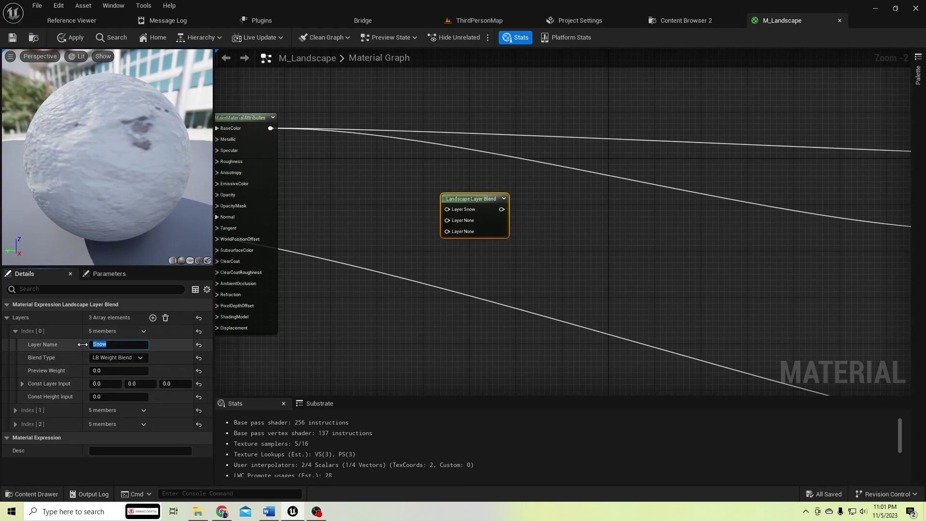
{"action": "left_click", "coordinate": [111, 370]}
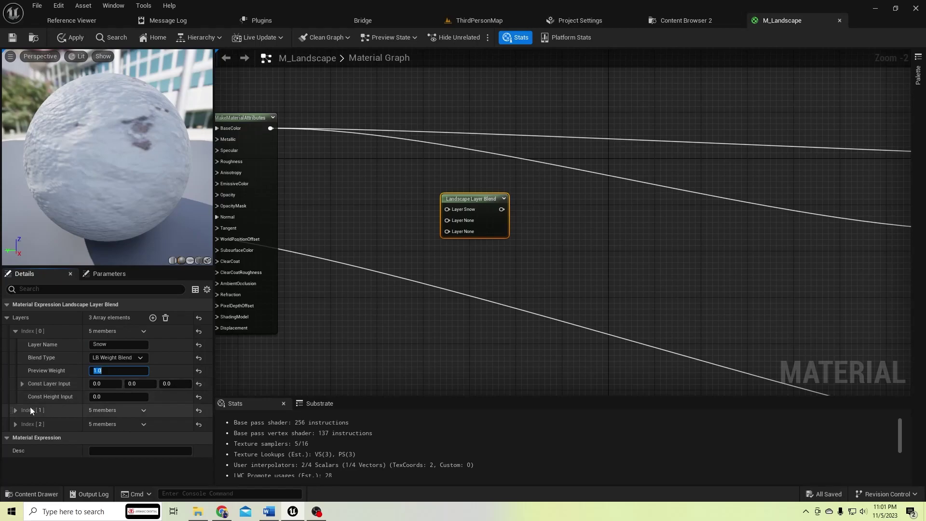
- Name the blend node's second layer Sand
{"action": "left_click", "coordinate": [16, 410]}
{"action": "left_click", "coordinate": [104, 424]}
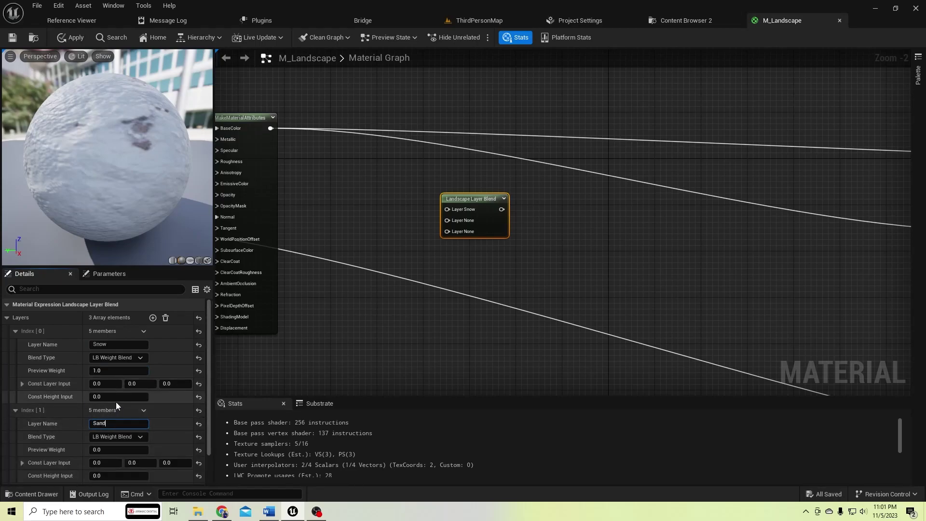
{"action": "scroll", "coordinate": [116, 401], "scroll_direction": "down", "scroll_amount": 2}
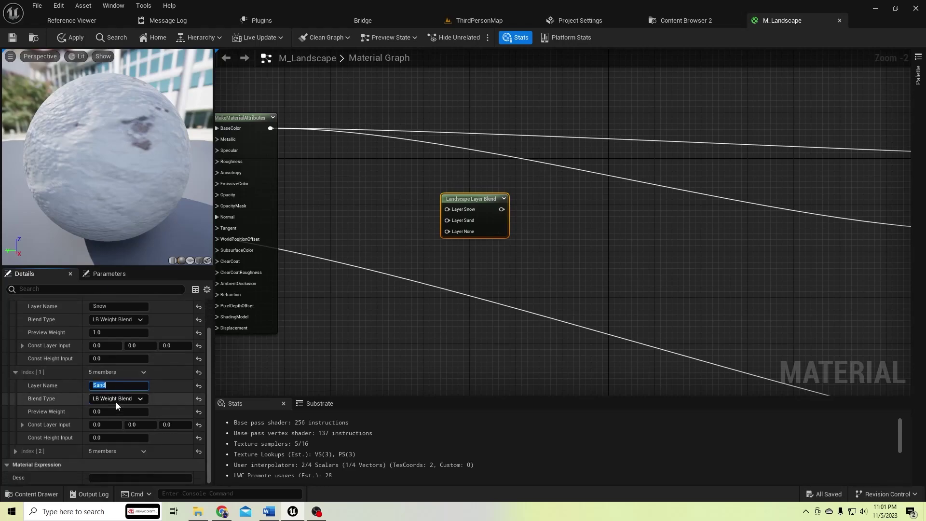
- Name the blend node's third layer Grass
{"action": "left_click", "coordinate": [17, 441]}
{"action": "scroll", "coordinate": [85, 427], "scroll_direction": "down", "scroll_amount": 2}
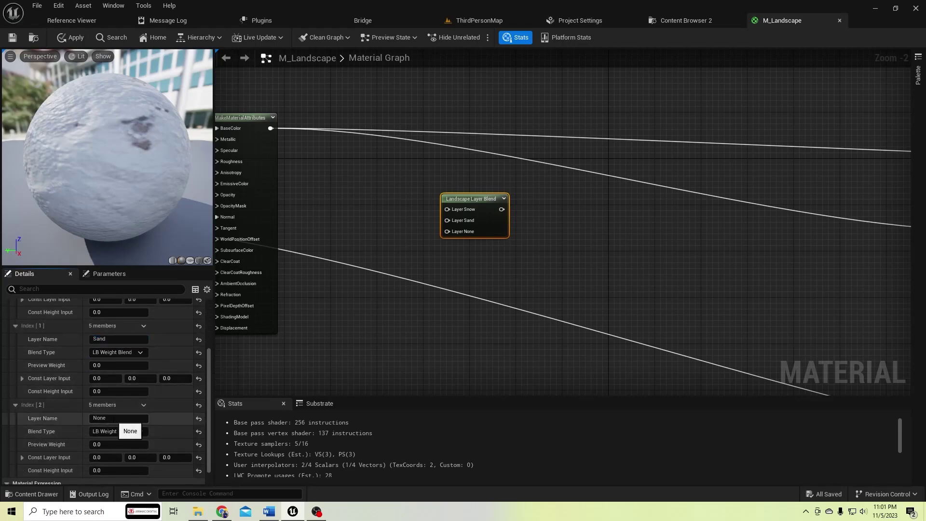
{"action": "left_click", "coordinate": [104, 418]}
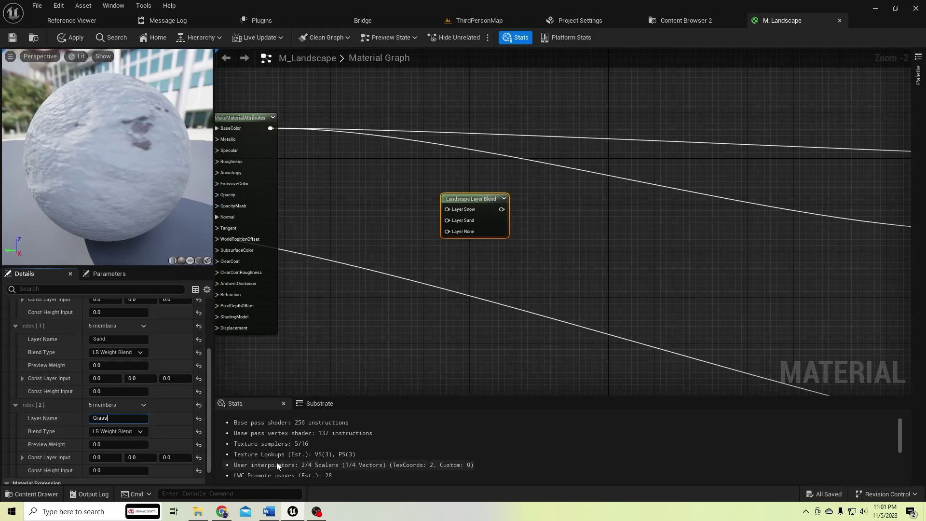
{"action": "key", "text": "Return"}
- Switch to Quixel Bridge, search for Sand, and open the details of a Dry Sand surface from the results
{"action": "scroll", "coordinate": [584, 223], "scroll_direction": "down", "scroll_amount": 3}
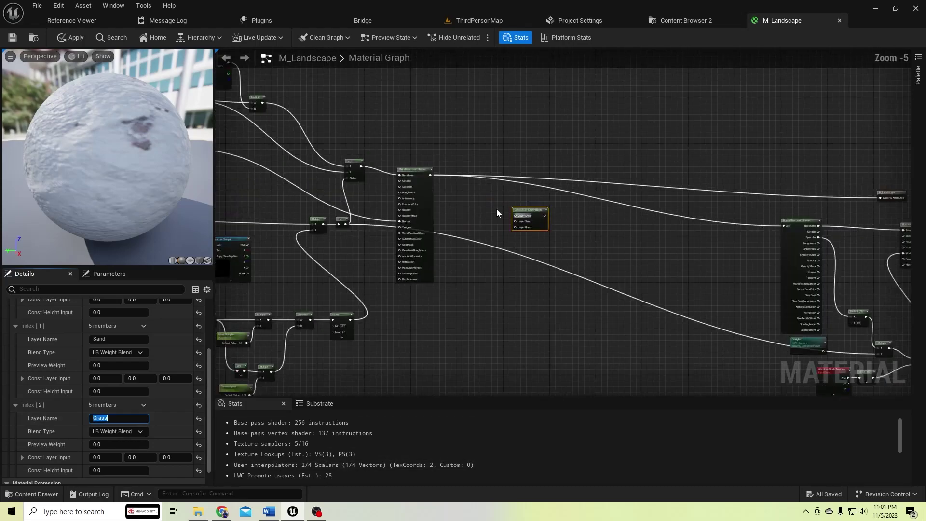
{"action": "right_click_drag", "start_coordinate": [473, 111], "coordinate": [337, 93]}
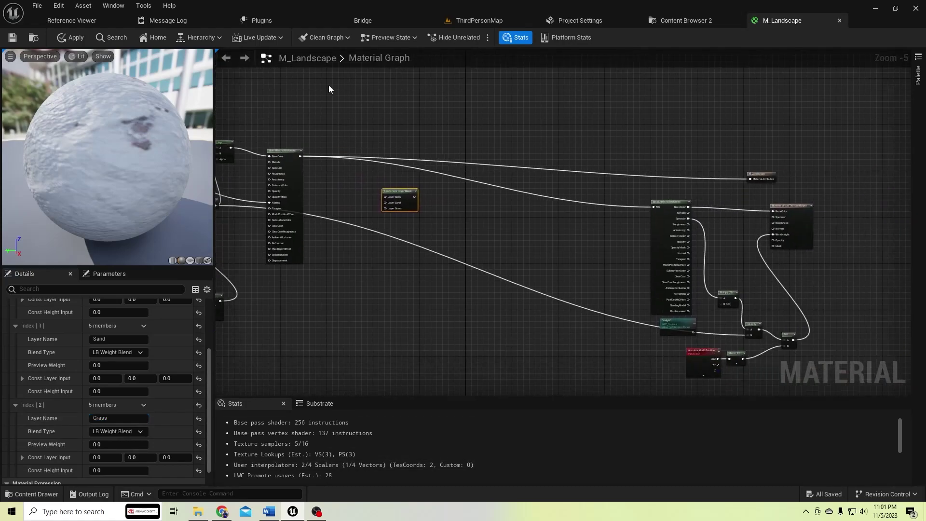
{"action": "scroll", "coordinate": [373, 152], "scroll_direction": "up", "scroll_amount": 2}
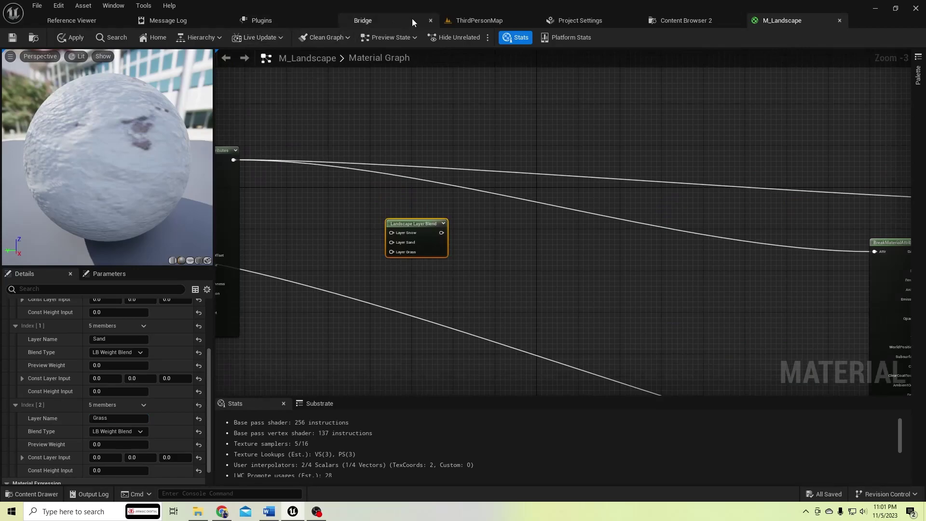
{"action": "left_click", "coordinate": [381, 21]}
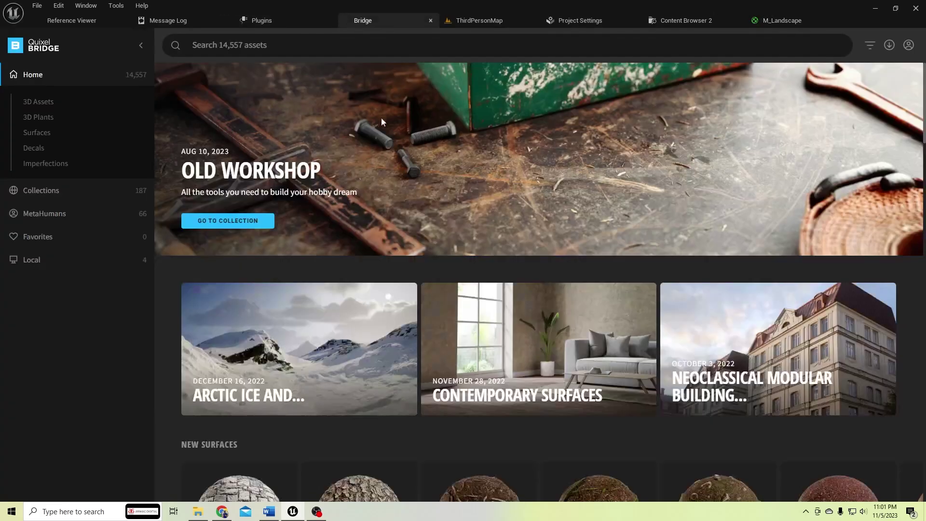
{"action": "left_click", "coordinate": [286, 46]}
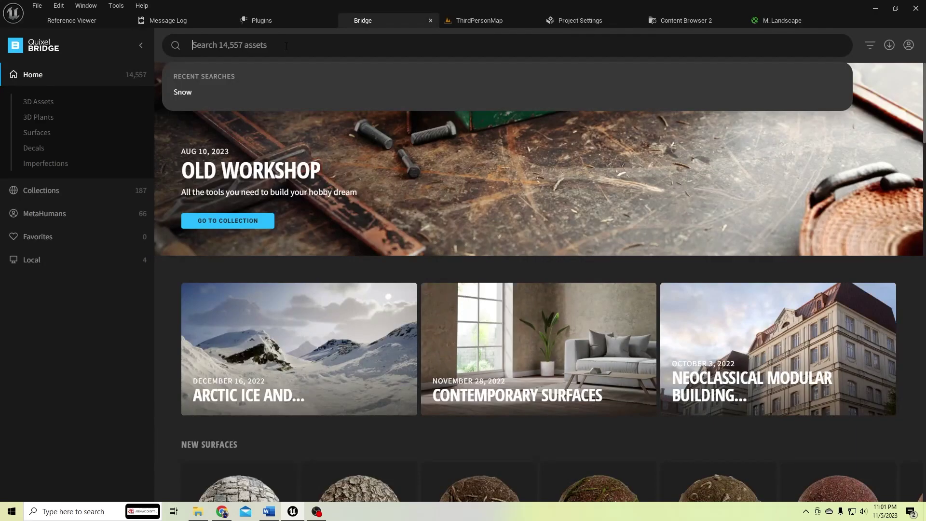
{"action": "type", "text": "sna"}
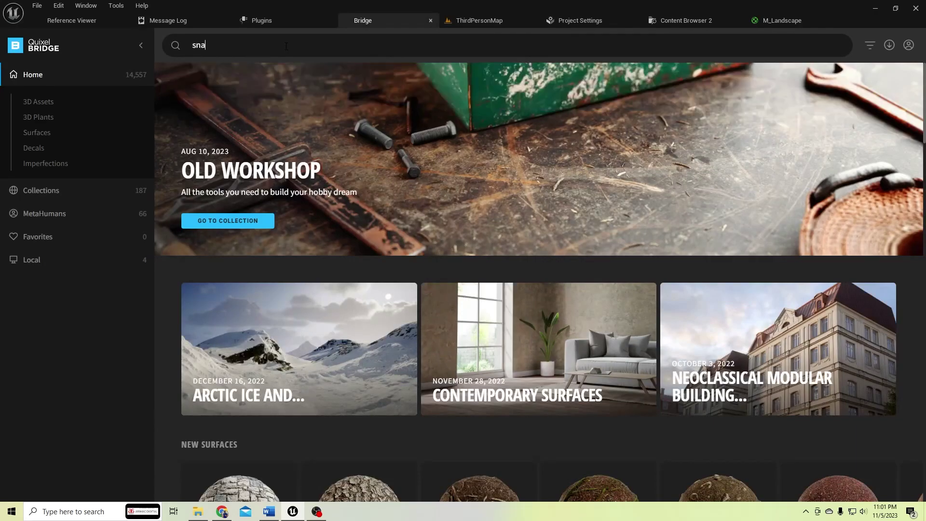
{"action": "key", "text": "Return"}
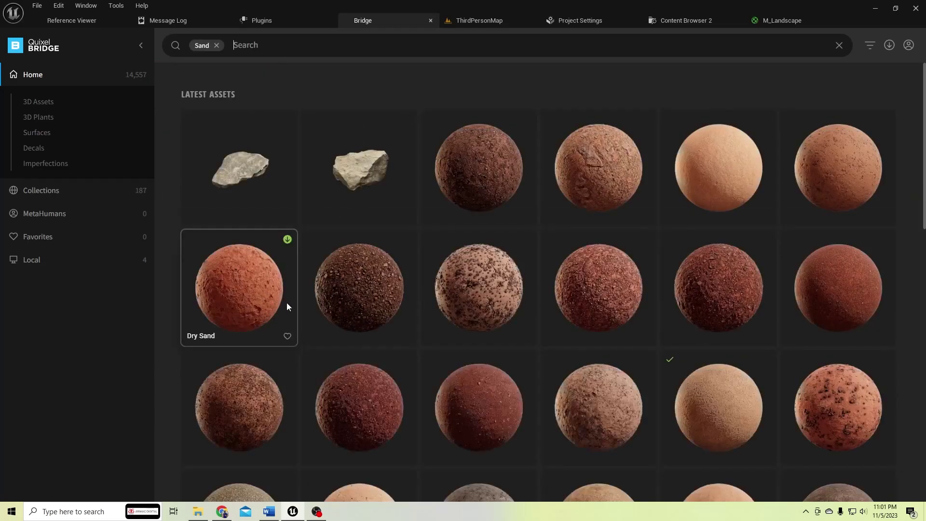
{"action": "scroll", "coordinate": [458, 285], "scroll_direction": "down", "scroll_amount": 4}
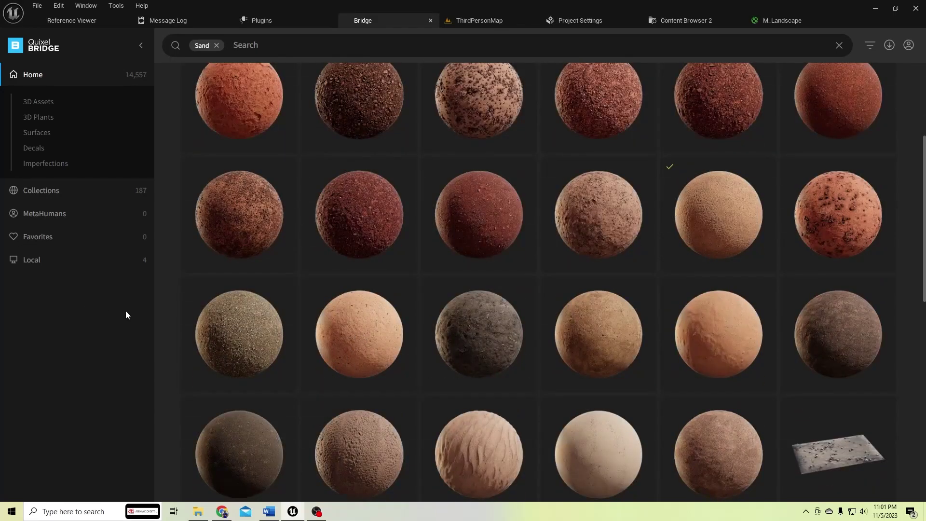
{"action": "left_click", "coordinate": [344, 329]}
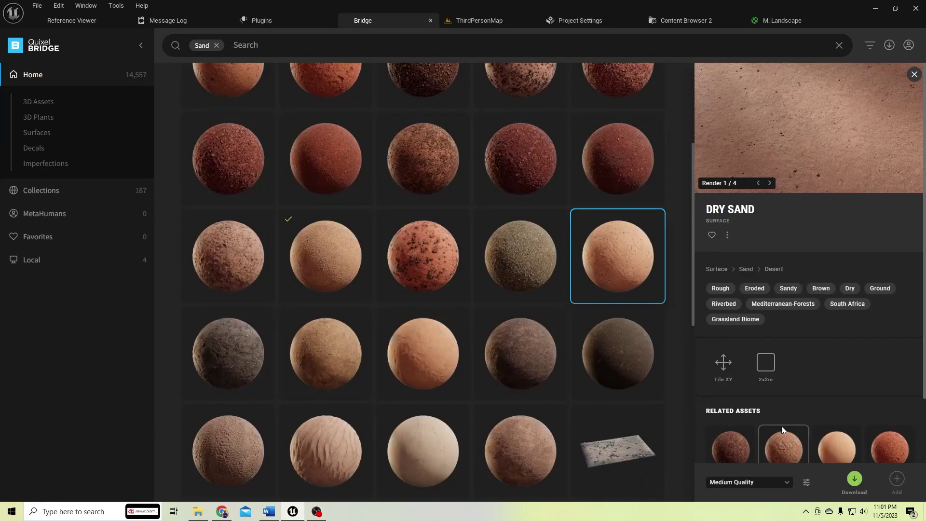
- Add the already downloaded Dry Sand surface from Bridge's local Megascans assets to the project
{"action": "left_click", "coordinate": [116, 266]}
{"action": "left_click", "coordinate": [237, 148]}
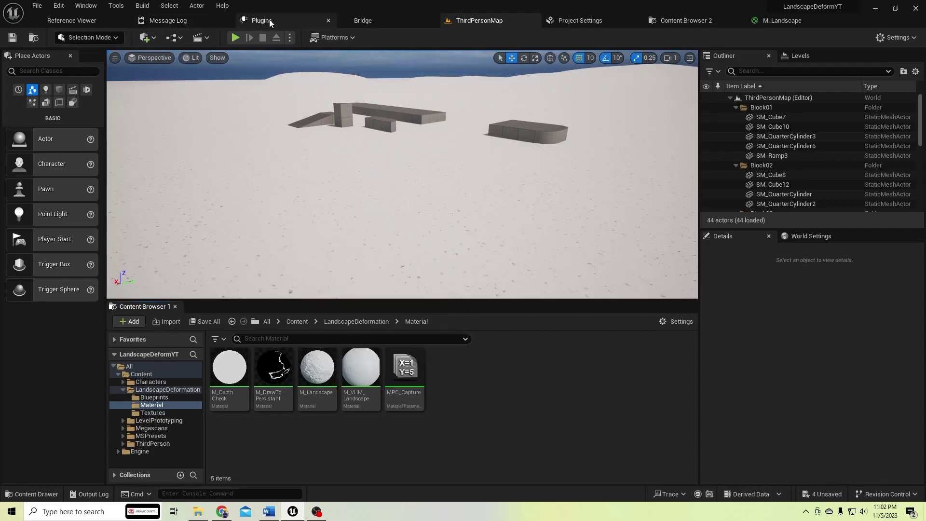
{"action": "left_click", "coordinate": [390, 23]}
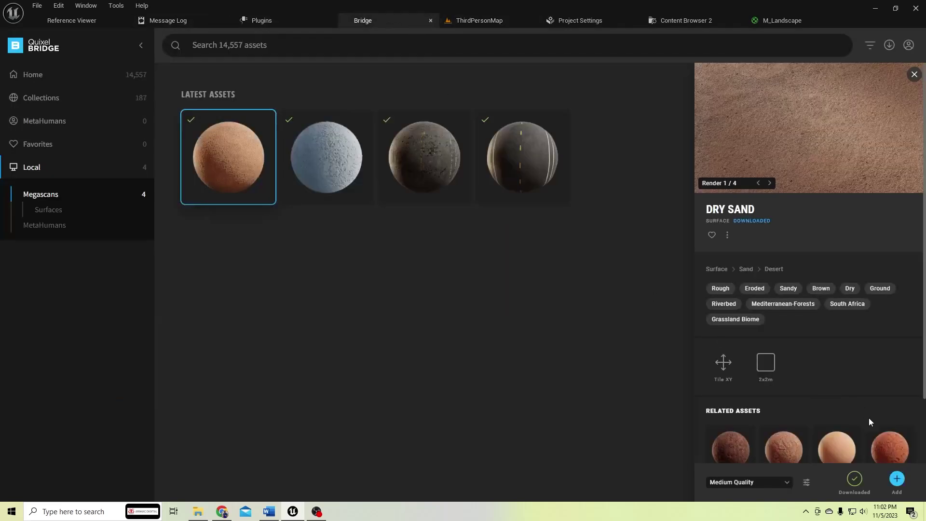
{"action": "left_click", "coordinate": [896, 482]}
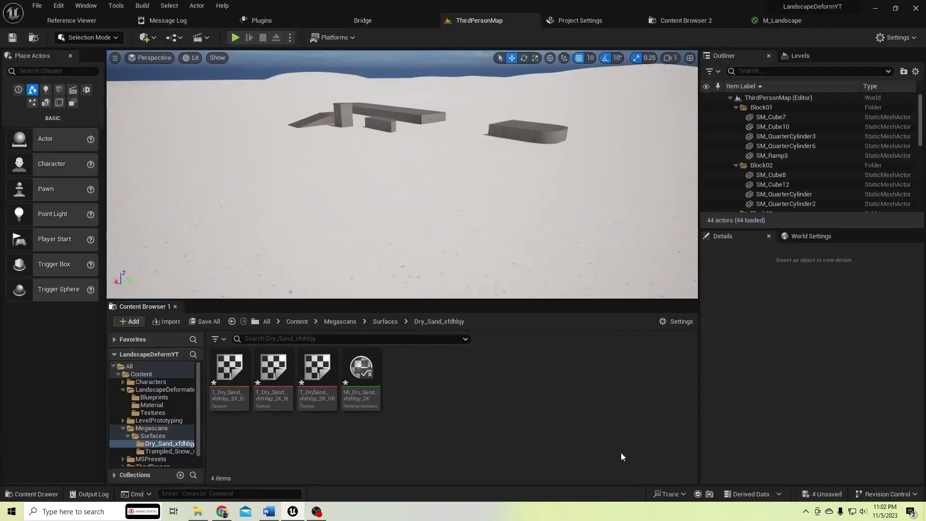
- Bring the Dry Sand color and normal textures into the M_Landscape graph and stack them in the empty area below the existing nodes
{"action": "left_click", "coordinate": [265, 397], "text": "ctrl"}
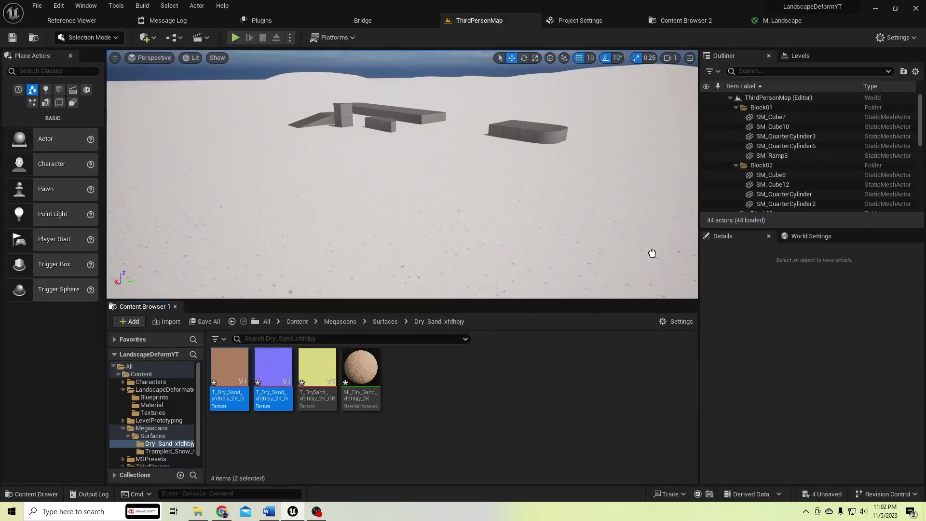
{"action": "left_click_drag", "start_coordinate": [652, 253], "coordinate": [366, 316]}
{"action": "scroll", "coordinate": [487, 270], "scroll_direction": "down", "scroll_amount": 3}
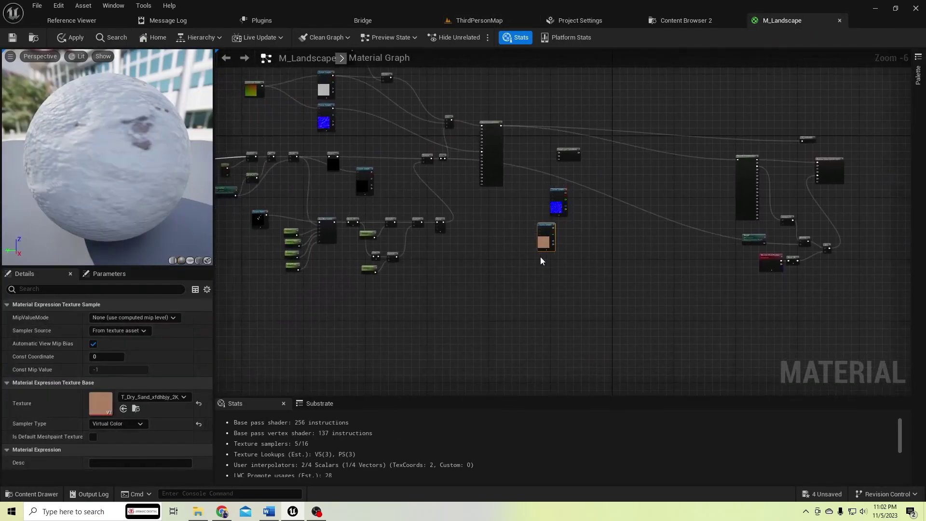
{"action": "left_click_drag", "start_coordinate": [547, 242], "coordinate": [448, 303]}
{"action": "left_click_drag", "start_coordinate": [551, 211], "coordinate": [446, 336]}
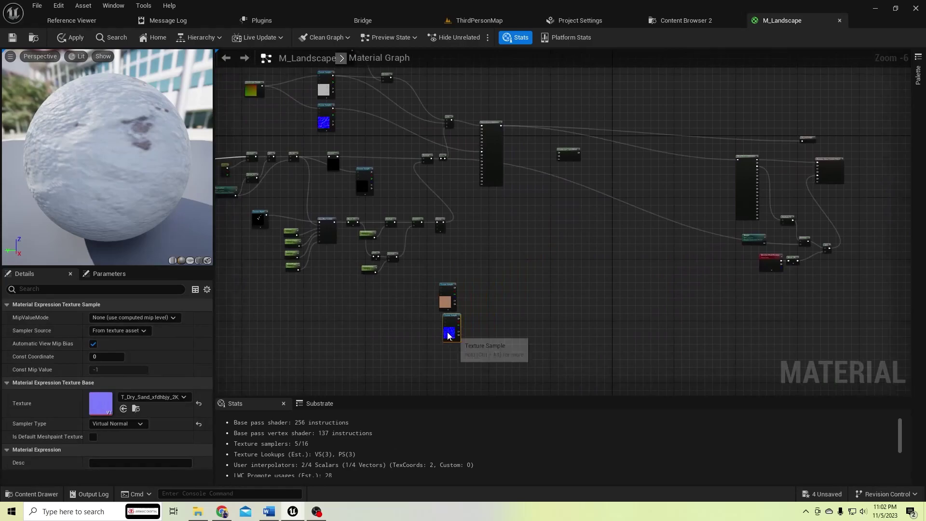
- Search all Quixel Bridge assets for Grass and download the Wild Grass surface at Medium Quality
{"action": "left_click", "coordinate": [365, 21]}
{"action": "left_click", "coordinate": [258, 44]}
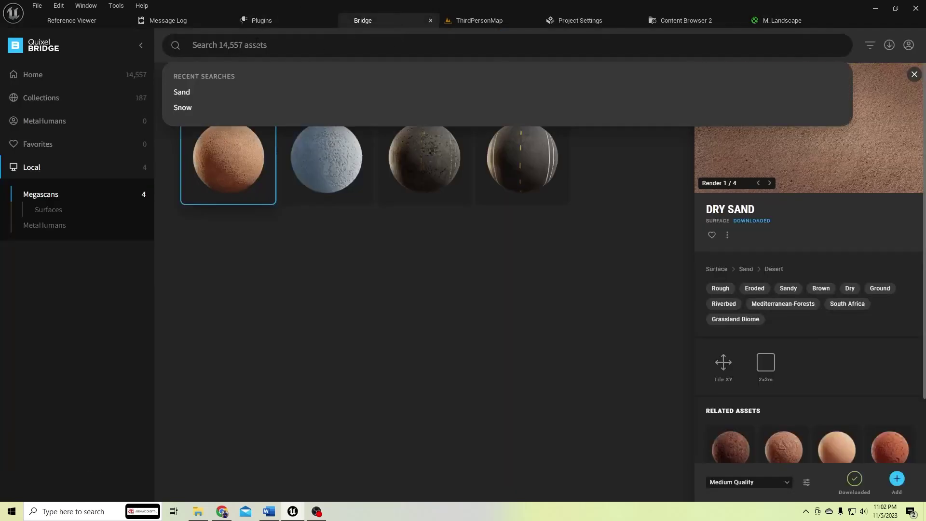
{"action": "type", "text": "grass"}
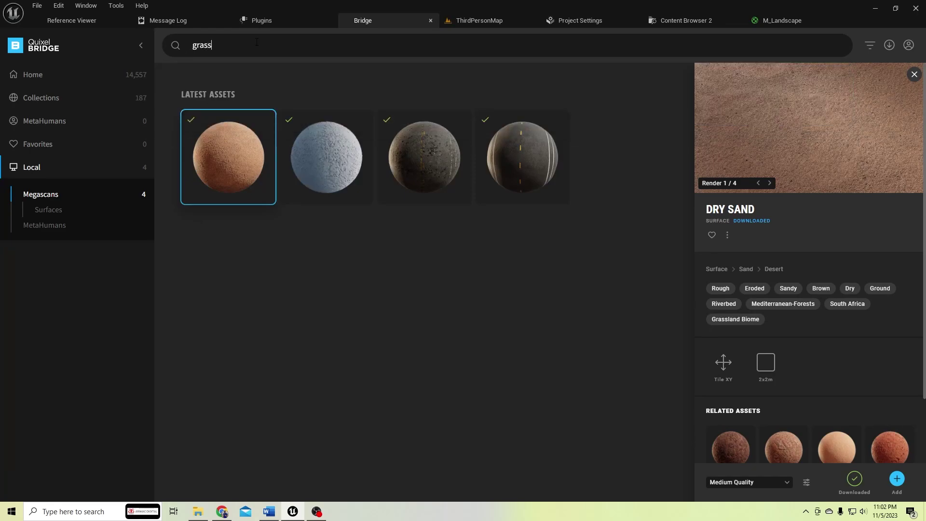
{"action": "left_click", "coordinate": [56, 78]}
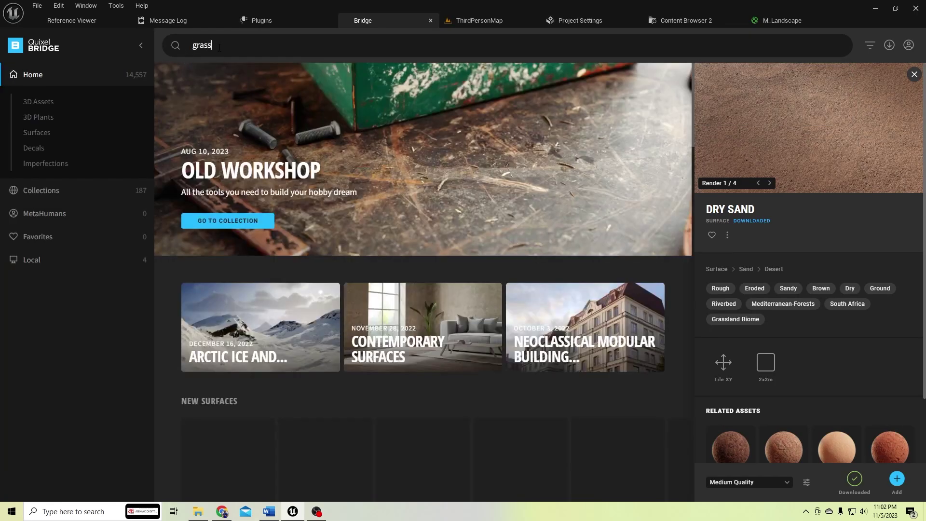
{"action": "type", "text": "ass"}
{"action": "key", "text": "Return"}
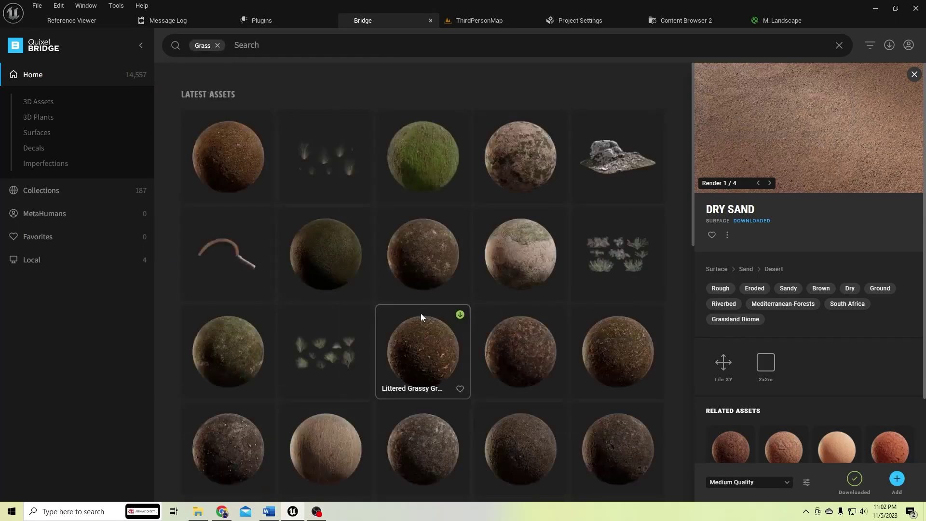
{"action": "scroll", "coordinate": [421, 314], "scroll_direction": "down", "scroll_amount": 2}
{"action": "scroll", "coordinate": [432, 290], "scroll_direction": "up", "scroll_amount": 2}
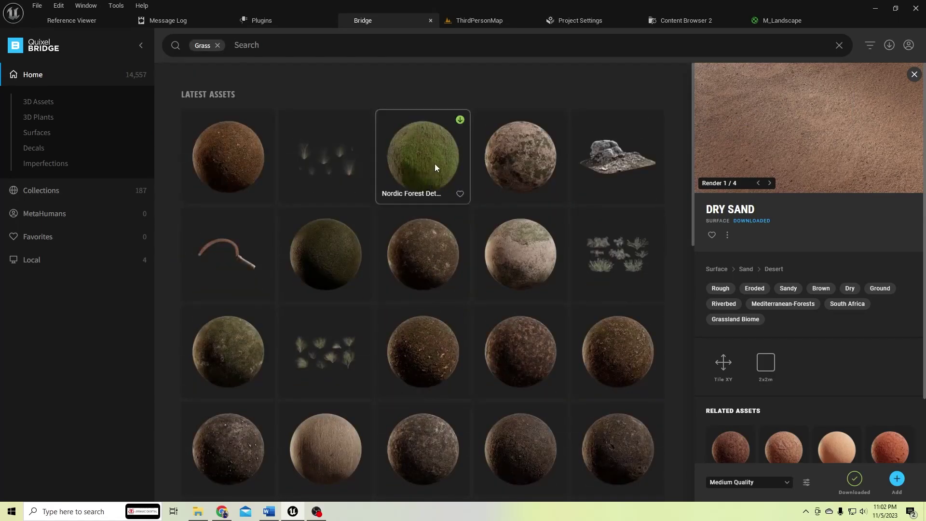
{"action": "left_click", "coordinate": [224, 363]}
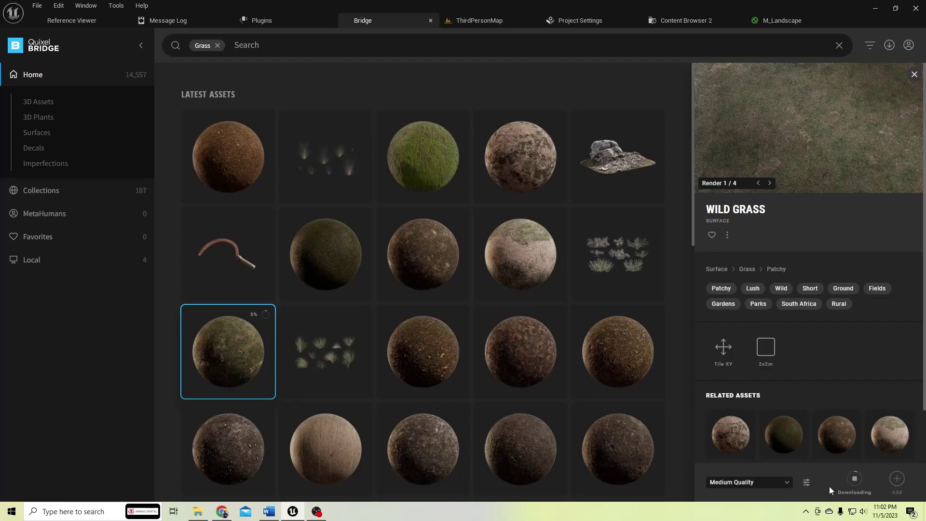
- In M_Landscape, connect the existing snow MakeMaterialAttributes output to the blend node's Layer Snow input and move the blend node down
{"action": "left_click", "coordinate": [776, 22]}
{"action": "scroll", "coordinate": [641, 234], "scroll_direction": "up", "scroll_amount": 3}
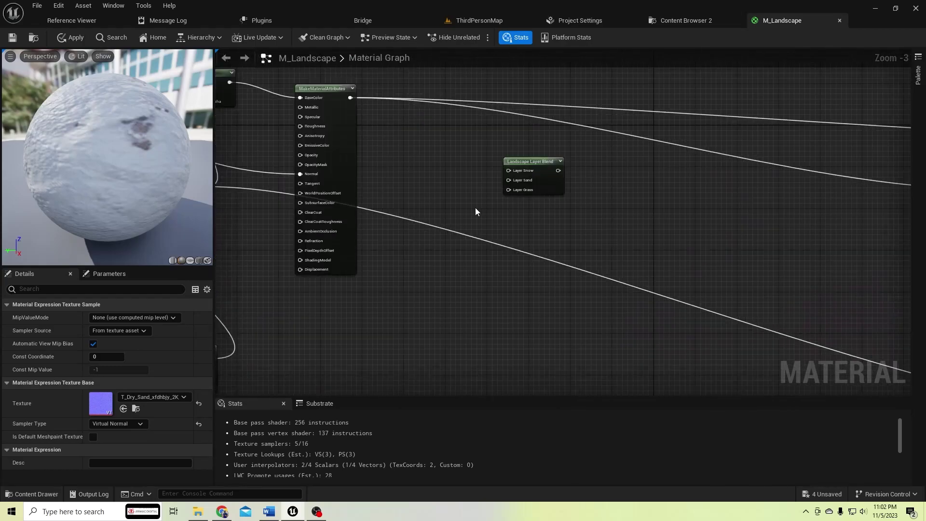
{"action": "right_click_drag", "start_coordinate": [476, 207], "coordinate": [537, 219]}
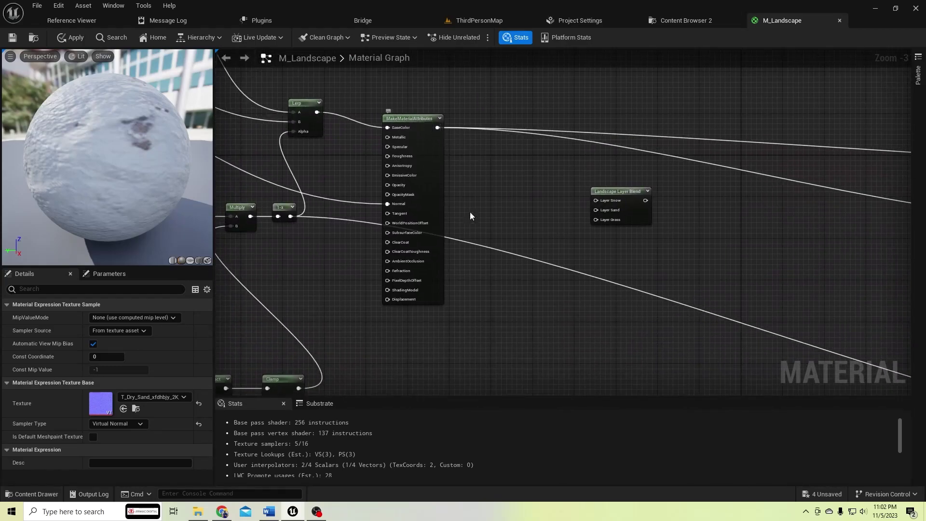
{"action": "right_click_drag", "start_coordinate": [470, 212], "coordinate": [638, 244]}
{"action": "scroll", "coordinate": [636, 239], "scroll_direction": "up", "scroll_amount": 2}
{"action": "right_click_drag", "start_coordinate": [585, 231], "coordinate": [473, 202]}
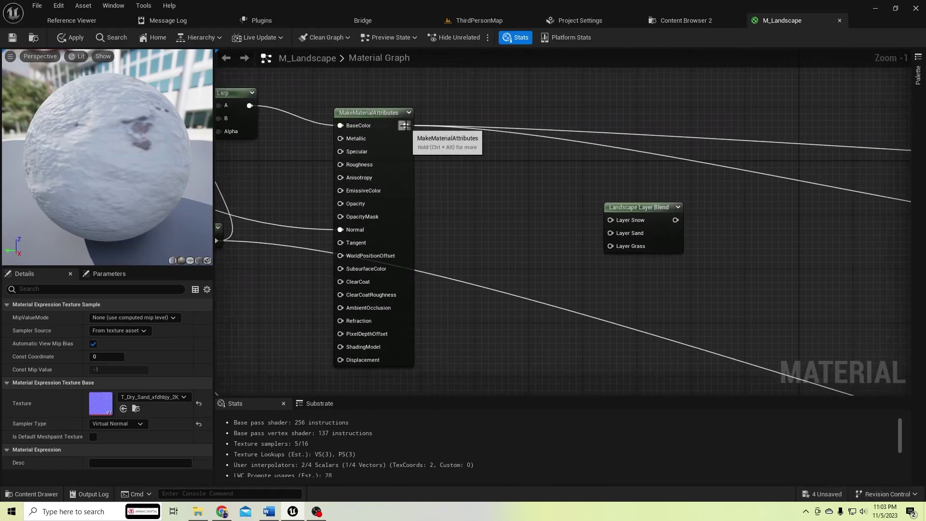
{"action": "left_click_drag", "start_coordinate": [406, 126], "coordinate": [611, 220]}
{"action": "right_click_drag", "start_coordinate": [634, 283], "coordinate": [548, 187]}
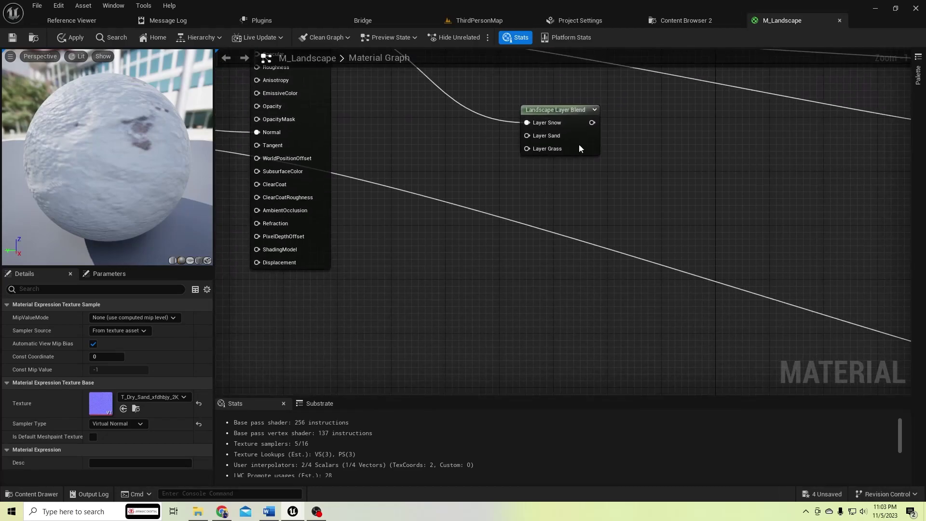
{"action": "left_click_drag", "start_coordinate": [579, 147], "coordinate": [653, 243]}
- Create a MakeMaterialAttributes node wired to the Layer Sand input and place it next to the Dry Sand texture samples
{"action": "scroll", "coordinate": [653, 244], "scroll_direction": "down", "scroll_amount": 3}
{"action": "right_click_drag", "start_coordinate": [637, 285], "coordinate": [660, 185]}
{"action": "scroll", "coordinate": [683, 139], "scroll_direction": "up", "scroll_amount": 2}
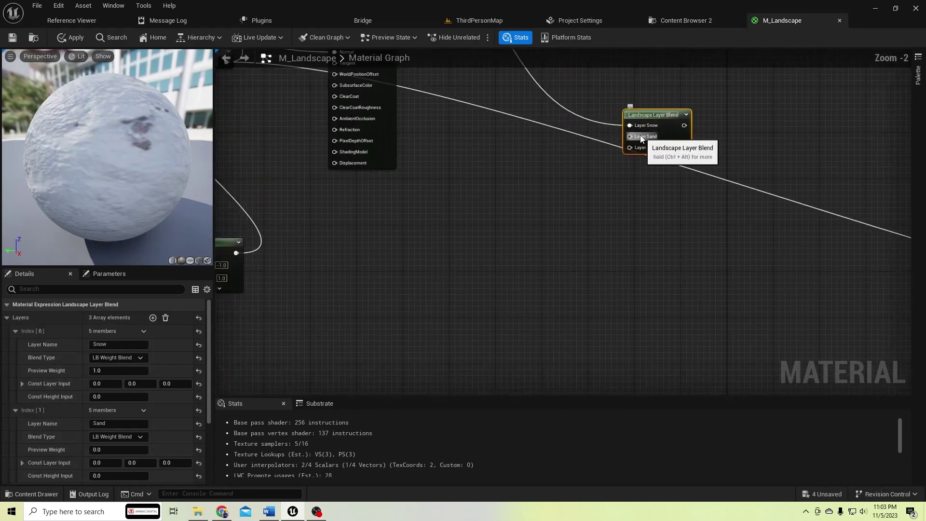
{"action": "left_click_drag", "start_coordinate": [629, 137], "coordinate": [537, 305]}
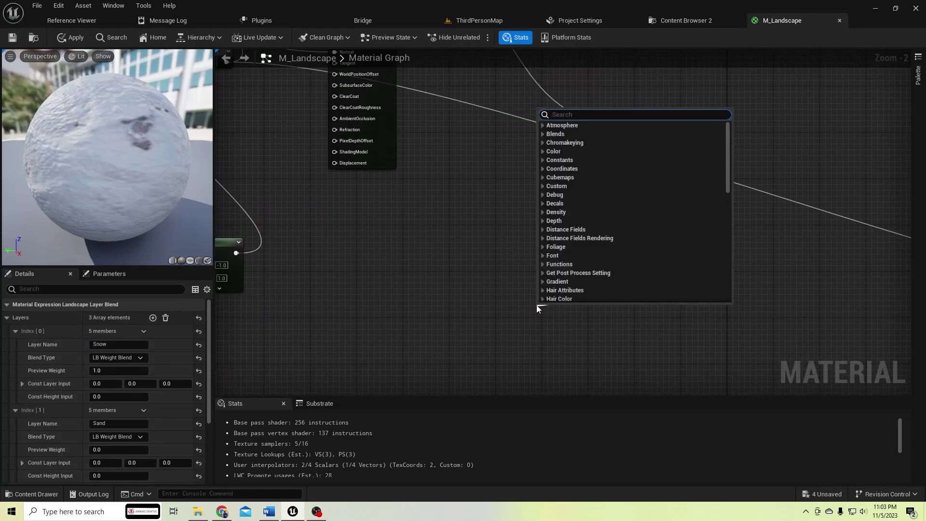
{"action": "type", "text": "material att"}
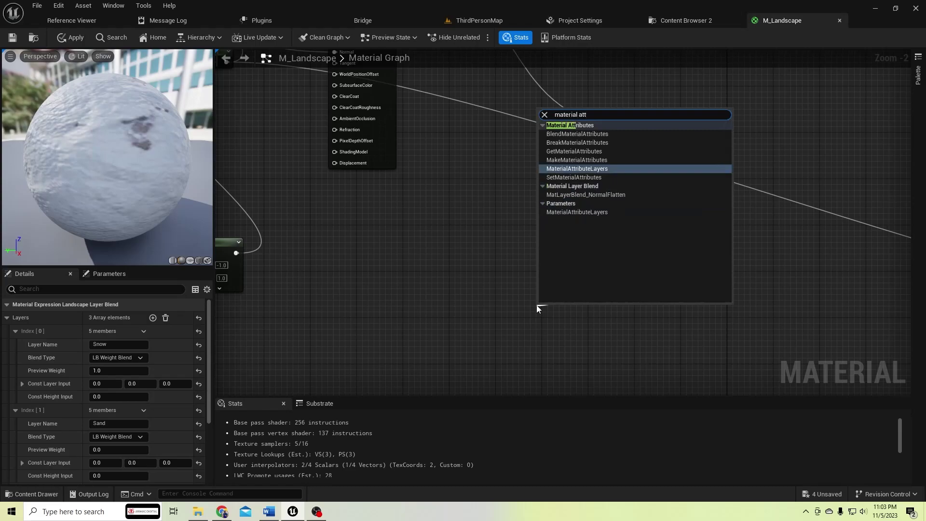
{"action": "type", "text": "ri"}
{"action": "key", "text": "Up"}
{"action": "key", "text": "Return"}
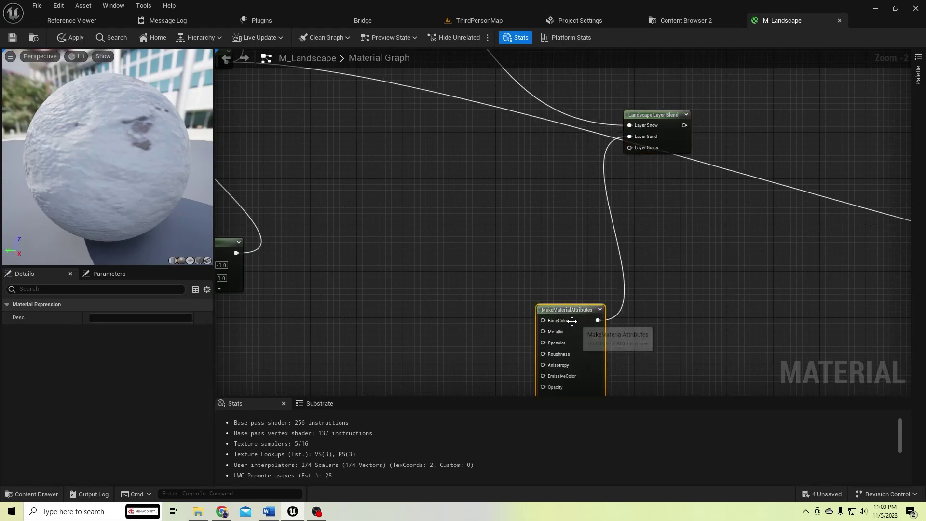
{"action": "left_click_drag", "start_coordinate": [572, 322], "coordinate": [392, 308]}
- Create another MakeMaterialAttributes node wired to the Layer Grass input and position it below the sand attributes node
{"action": "scroll", "coordinate": [428, 229], "scroll_direction": "down", "scroll_amount": 4}
{"action": "scroll", "coordinate": [430, 248], "scroll_direction": "up", "scroll_amount": 3}
{"action": "right_click_drag", "start_coordinate": [429, 319], "coordinate": [497, 238]}
{"action": "right_click_drag", "start_coordinate": [592, 196], "coordinate": [487, 349]}
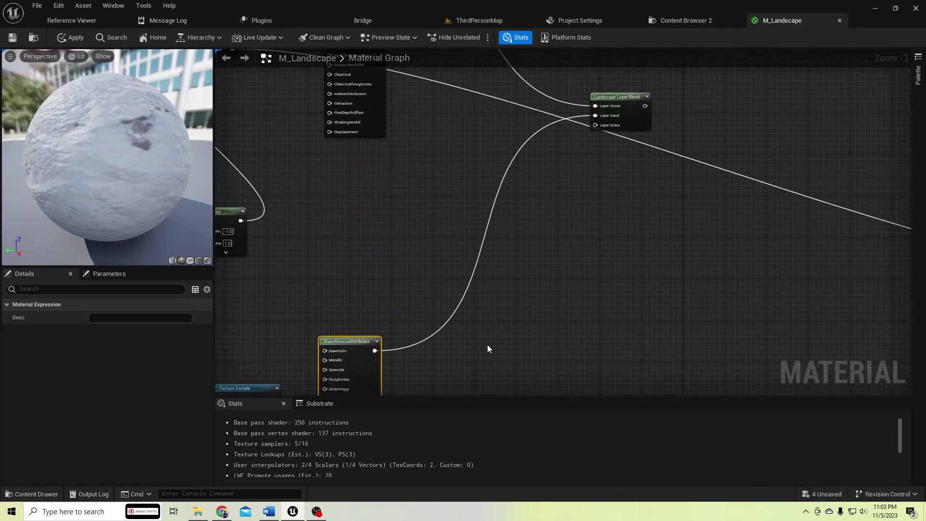
{"action": "left_click_drag", "start_coordinate": [596, 125], "coordinate": [455, 301]}
{"action": "type", "text": "m"}
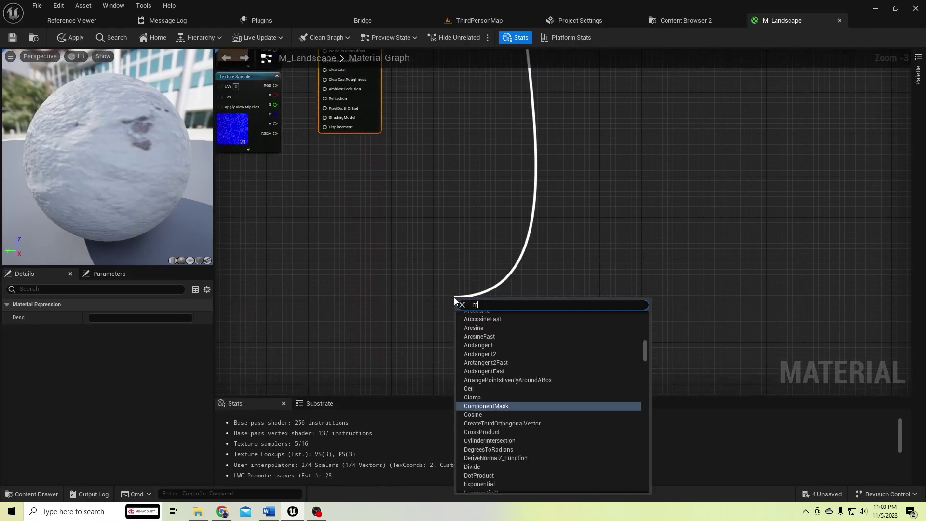
{"action": "type", "text": "ake materi"}
{"action": "key", "text": "Return"}
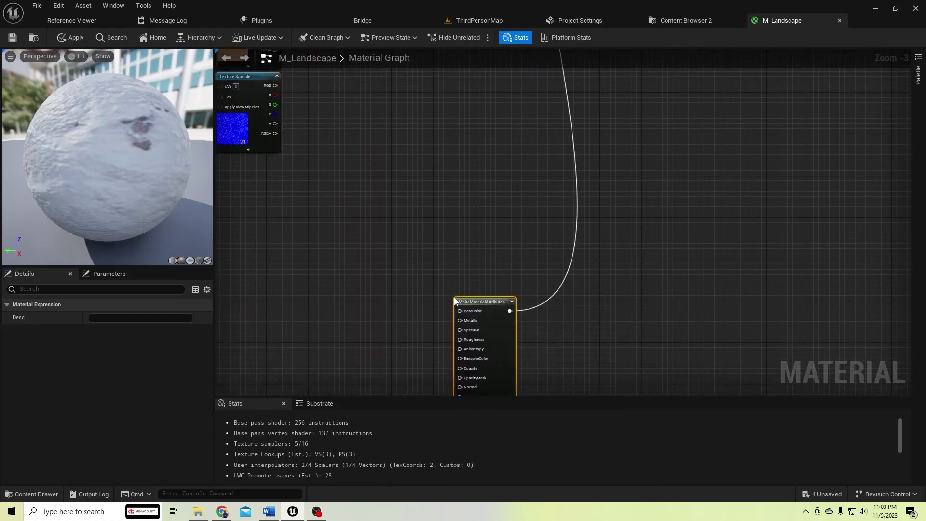
{"action": "left_click_drag", "start_coordinate": [497, 327], "coordinate": [285, 288]}
{"action": "scroll", "coordinate": [286, 287], "scroll_direction": "down", "scroll_amount": 3}
{"action": "right_click_drag", "start_coordinate": [285, 287], "coordinate": [327, 296]}
{"action": "scroll", "coordinate": [327, 294], "scroll_direction": "up", "scroll_amount": 3}
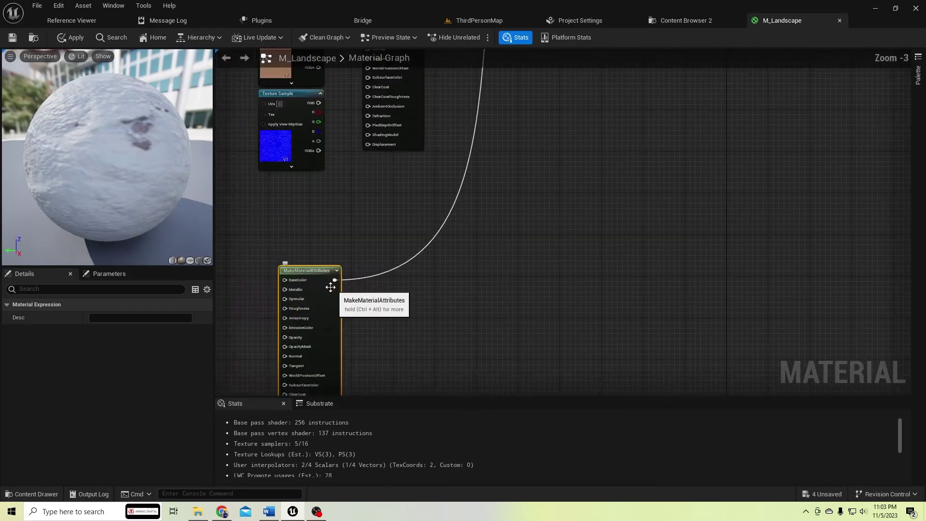
{"action": "left_click_drag", "start_coordinate": [329, 286], "coordinate": [413, 279]}
- Arrange the two Dry Sand texture samples beside the sand MakeMaterialAttributes node and connect the color sample's RGB output to BaseColor
{"action": "right_click_drag", "start_coordinate": [402, 206], "coordinate": [385, 370]}
{"action": "scroll", "coordinate": [398, 323], "scroll_direction": "down", "scroll_amount": 1}
{"action": "scroll", "coordinate": [336, 247], "scroll_direction": "up", "scroll_amount": 2}
{"action": "right_click_drag", "start_coordinate": [336, 248], "coordinate": [368, 249]}
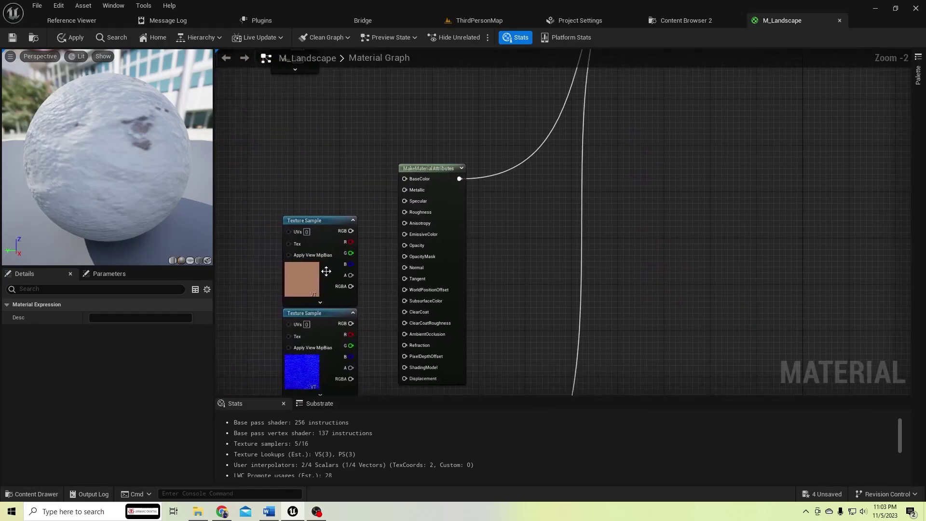
{"action": "left_click_drag", "start_coordinate": [326, 271], "coordinate": [320, 222]}
{"action": "left_click_drag", "start_coordinate": [326, 342], "coordinate": [300, 313]}
{"action": "left_click_drag", "start_coordinate": [345, 184], "coordinate": [404, 179]}
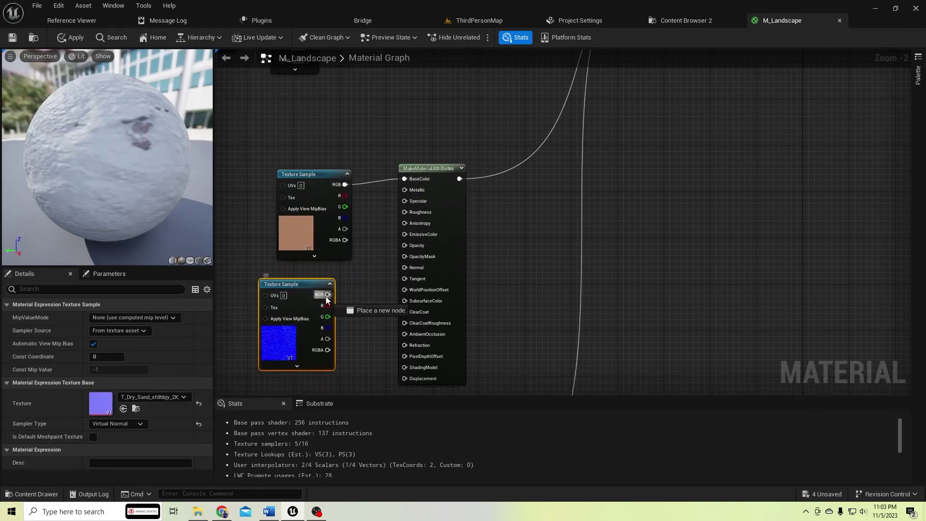
- Connect the Dry Sand normal sample's RGB output to the Normal input and check the Wild Grass download in Bridge
{"action": "left_click_drag", "start_coordinate": [326, 296], "coordinate": [405, 269]}
{"action": "right_click_drag", "start_coordinate": [362, 351], "coordinate": [373, 186]}
{"action": "scroll", "coordinate": [374, 186], "scroll_direction": "down", "scroll_amount": 2}
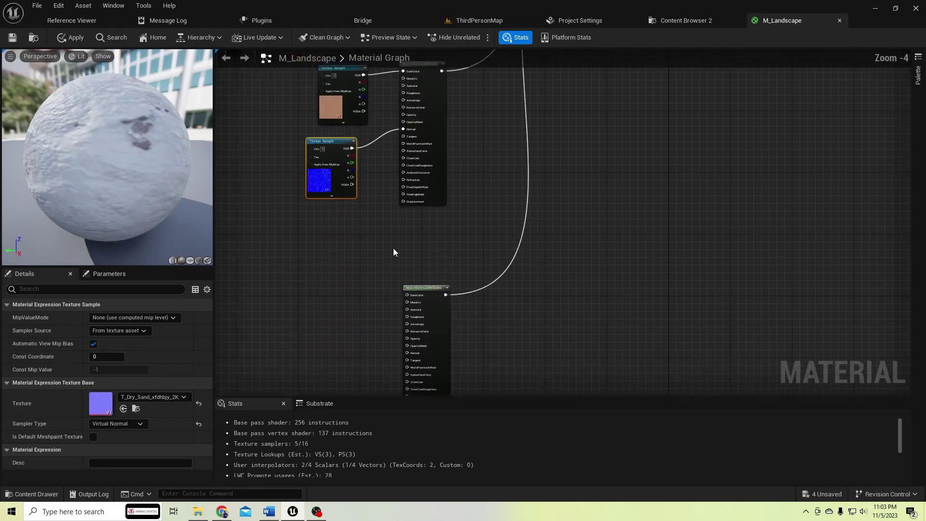
{"action": "left_click", "coordinate": [383, 21]}
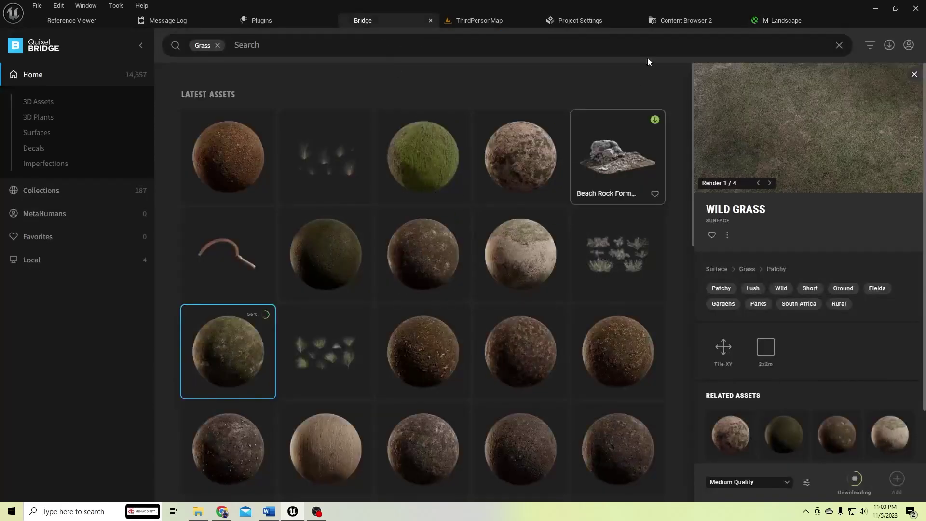
{"action": "left_click", "coordinate": [774, 18]}
- In M_Landscape, add a SnowHeight scalar parameter with default value 1.0 and slider max 1.0, wired to the snow attributes node's Specular input
{"action": "scroll", "coordinate": [645, 182], "scroll_direction": "down", "scroll_amount": 3}
{"action": "right_click_drag", "start_coordinate": [645, 182], "coordinate": [591, 362]}
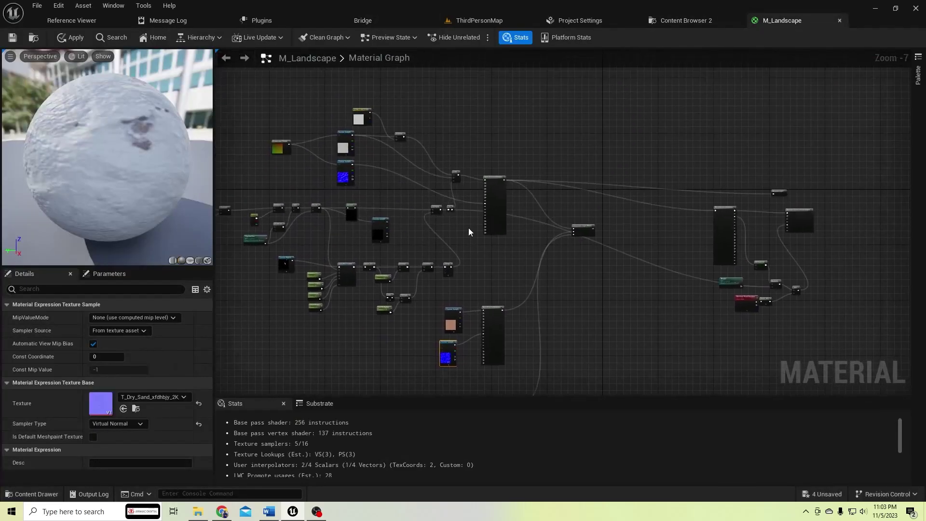
{"action": "scroll", "coordinate": [468, 228], "scroll_direction": "up", "scroll_amount": 4}
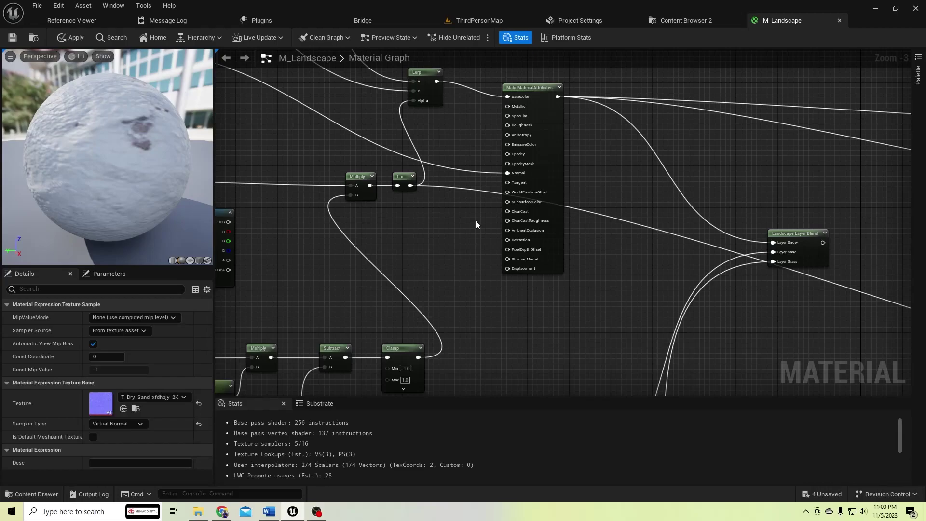
{"action": "scroll", "coordinate": [470, 181], "scroll_direction": "up", "scroll_amount": 2}
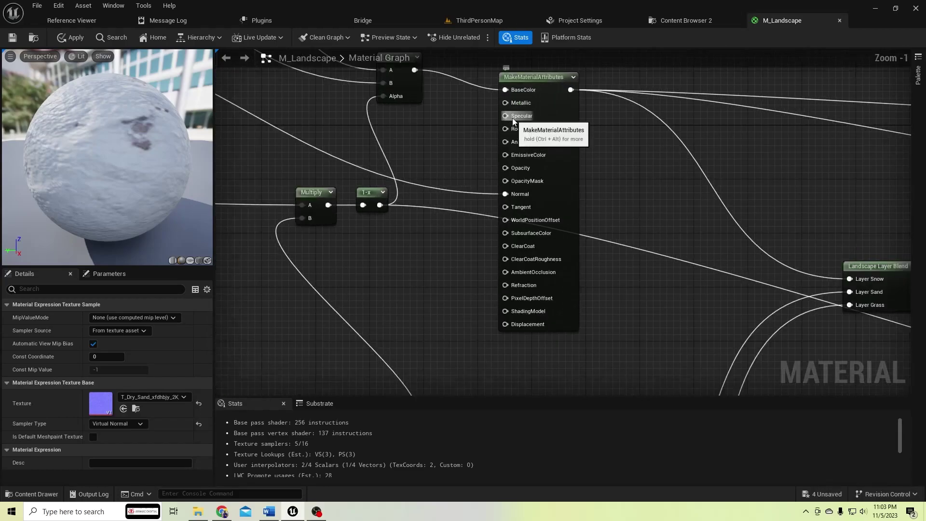
{"action": "right_click_drag", "start_coordinate": [433, 115], "coordinate": [457, 131]}
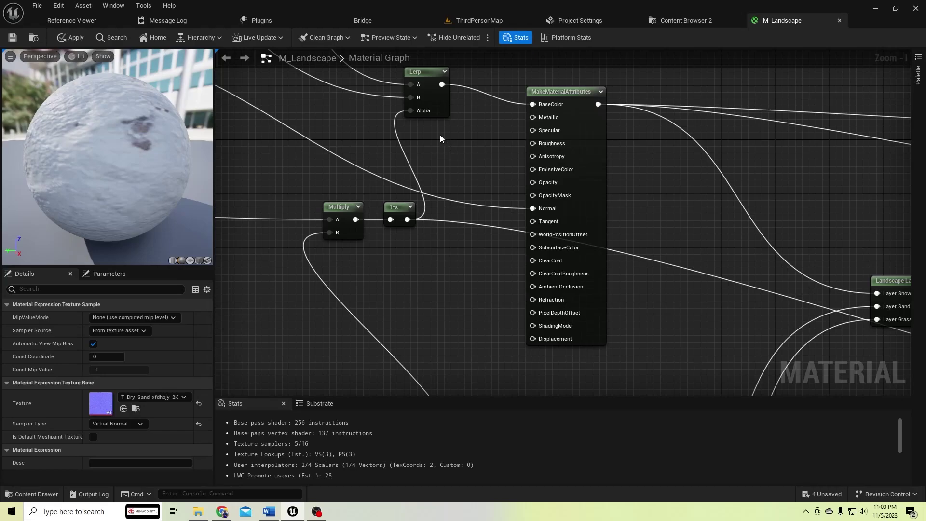
{"action": "left_click", "coordinate": [428, 132]}
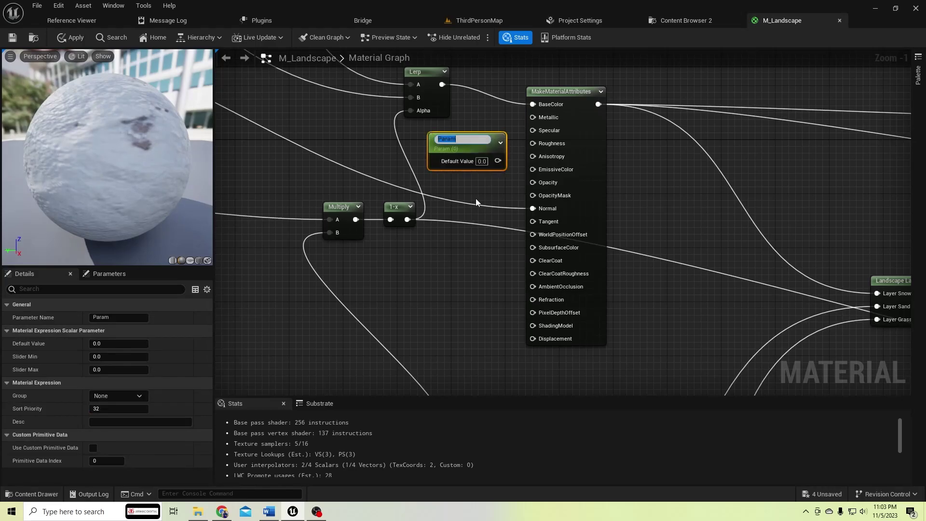
{"action": "type", "text": "SnowHeight"}
{"action": "key", "text": "Return"}
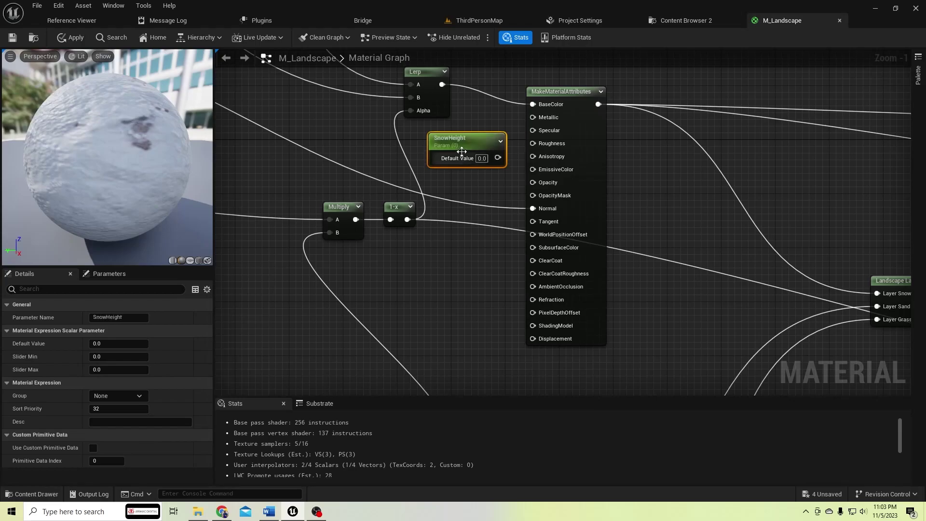
{"action": "left_click", "coordinate": [482, 158]}
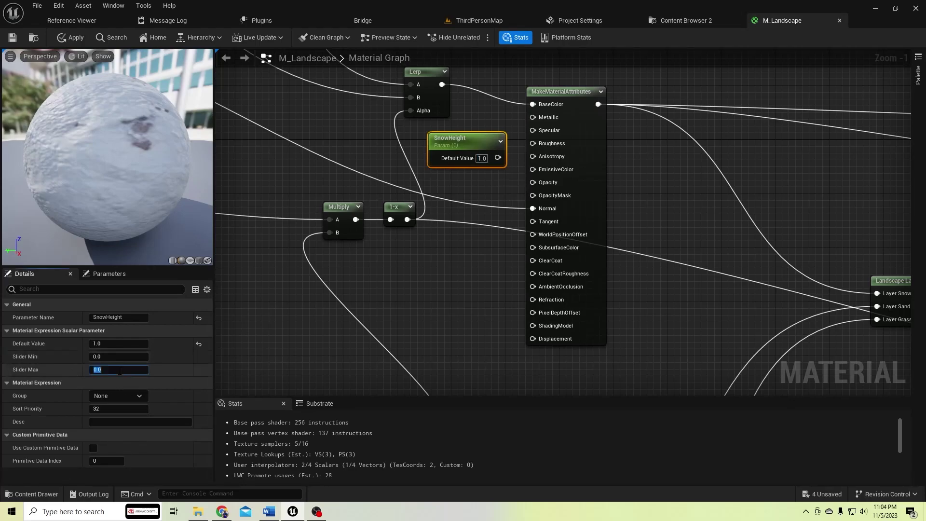
{"action": "left_click_drag", "start_coordinate": [464, 141], "coordinate": [532, 131]}
- Move the Dry Sand color texture sample up to leave a gap above the normal sample
{"action": "scroll", "coordinate": [486, 337], "scroll_direction": "down", "scroll_amount": 1}
{"action": "right_click_drag", "start_coordinate": [486, 337], "coordinate": [471, 183]}
{"action": "right_click_drag", "start_coordinate": [503, 275], "coordinate": [480, 224]}
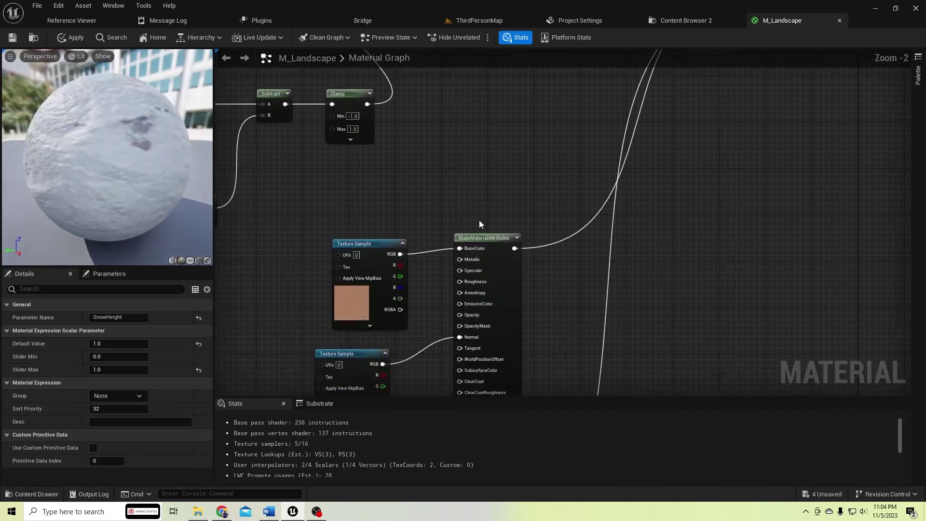
{"action": "left_click_drag", "start_coordinate": [345, 292], "coordinate": [338, 222]}
{"action": "scroll", "coordinate": [367, 287], "scroll_direction": "up", "scroll_amount": 2}
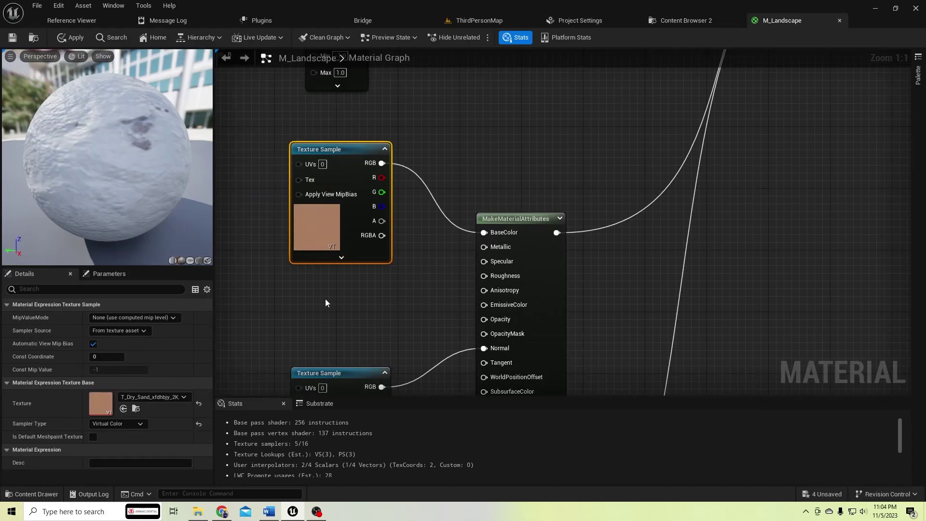
{"action": "right_click_drag", "start_coordinate": [325, 300], "coordinate": [362, 419]}
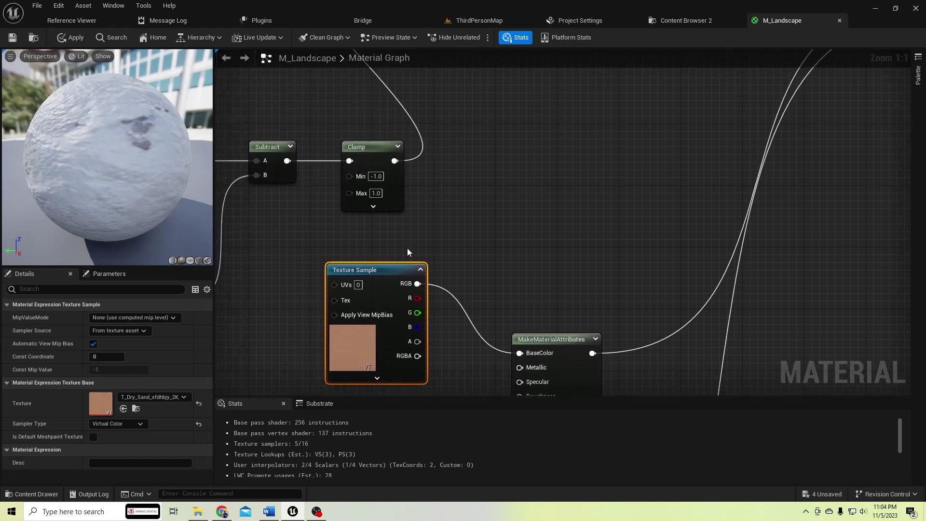
{"action": "right_click_drag", "start_coordinate": [409, 271], "coordinate": [411, 128]}
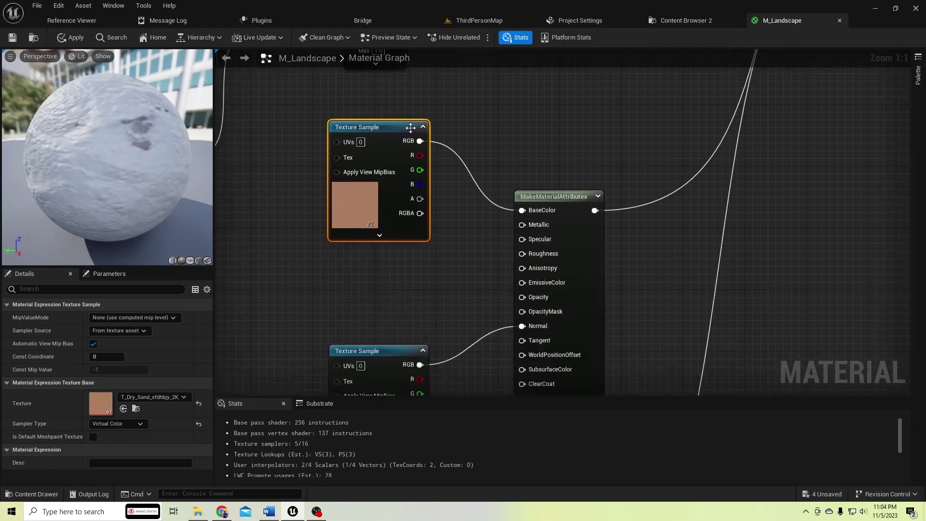
- Add a SandHeight scalar parameter with default value 0.5 and slider max 1.0, wired to the sand attributes node's Specular input
{"action": "left_click", "coordinate": [365, 265]}
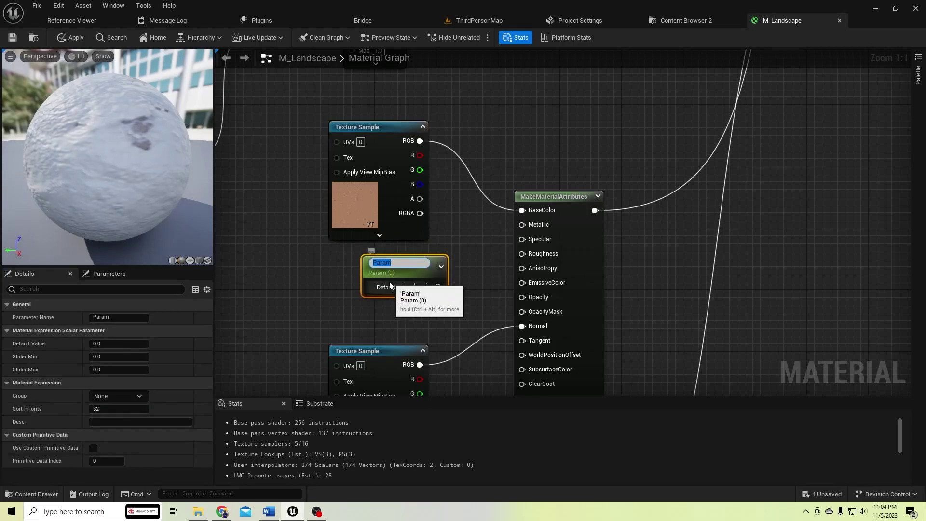
{"action": "type", "text": "SandHeight"}
{"action": "key", "text": "Return"}
{"action": "left_click", "coordinate": [424, 283]}
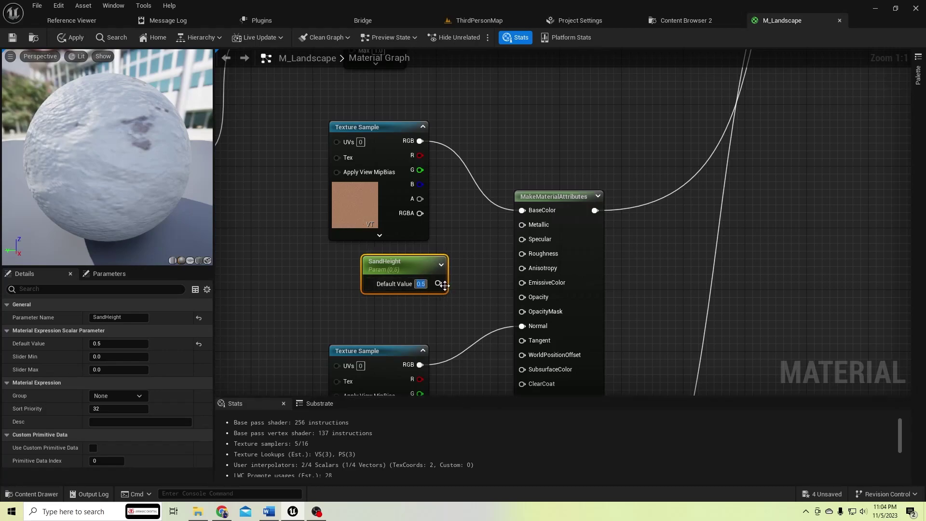
{"action": "left_click_drag", "start_coordinate": [443, 284], "coordinate": [523, 239]}
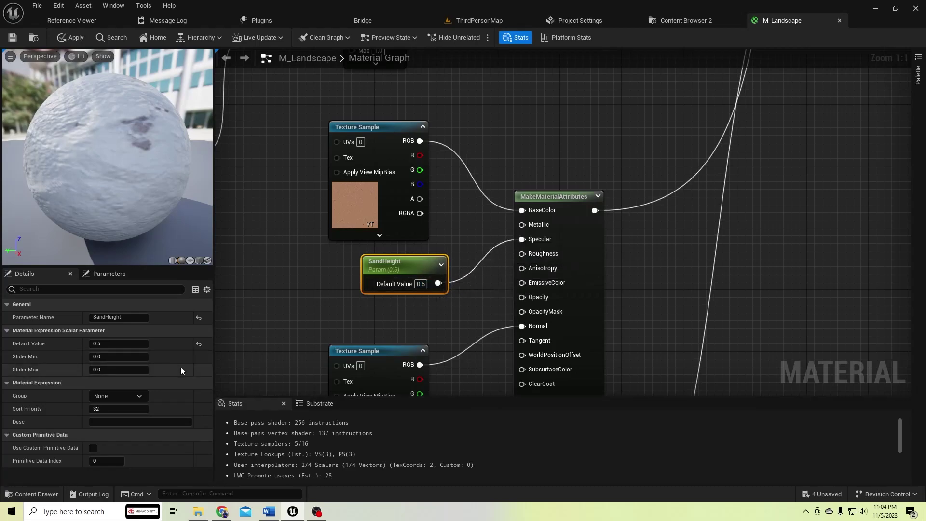
{"action": "left_click", "coordinate": [107, 368]}
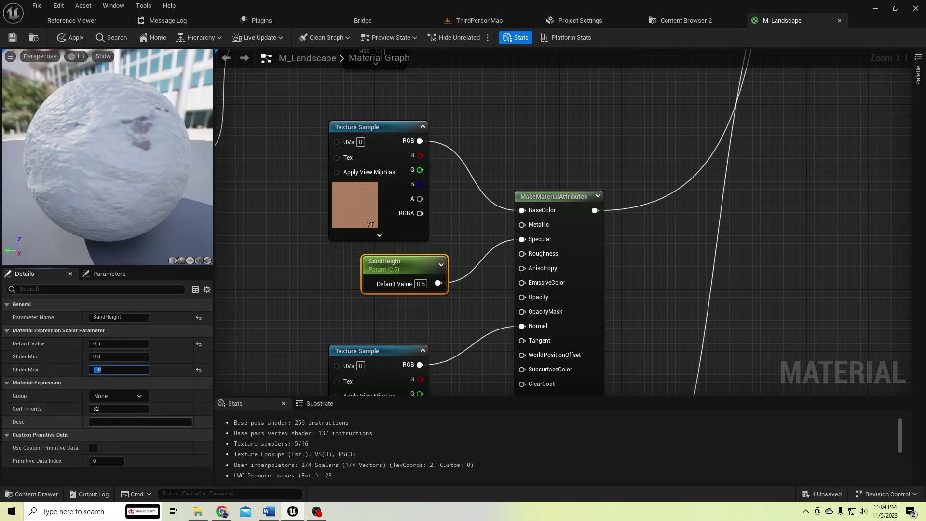
- Add a GrassHeight scalar parameter with slider max 1.0 and wire it to the grass MakeMaterialAttributes node's Specular input
{"action": "scroll", "coordinate": [531, 318], "scroll_direction": "down", "scroll_amount": 4}
{"action": "right_click_drag", "start_coordinate": [529, 318], "coordinate": [461, 73]}
{"action": "scroll", "coordinate": [453, 258], "scroll_direction": "up", "scroll_amount": 2}
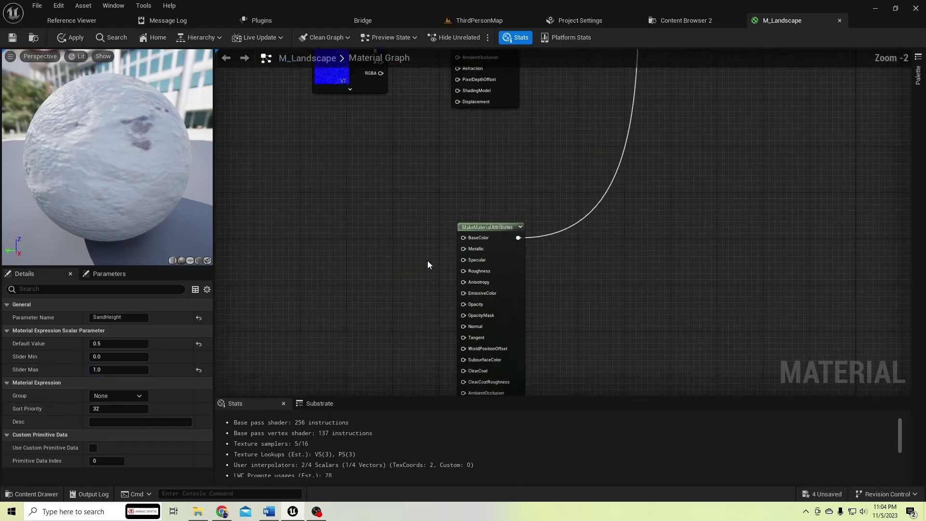
{"action": "left_click", "coordinate": [404, 299]}
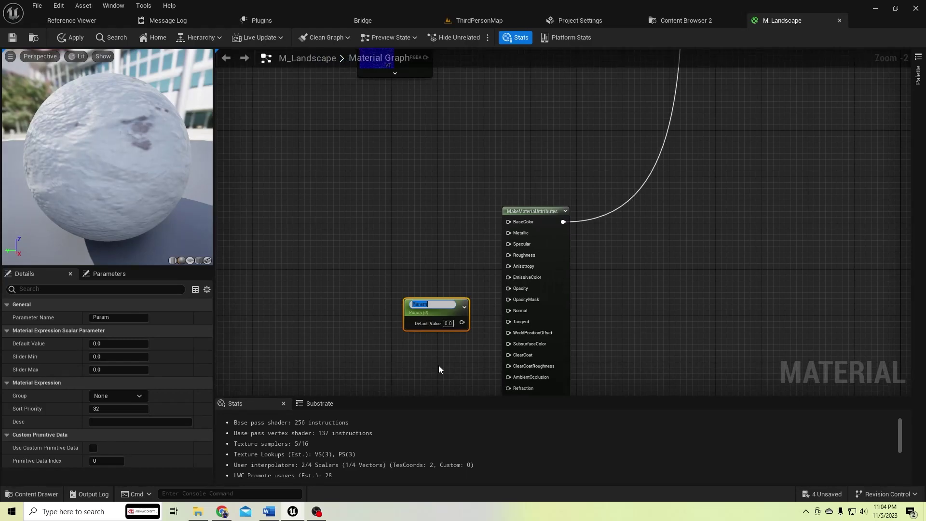
{"action": "type", "text": "GrassHeight"}
{"action": "key", "text": "Return"}
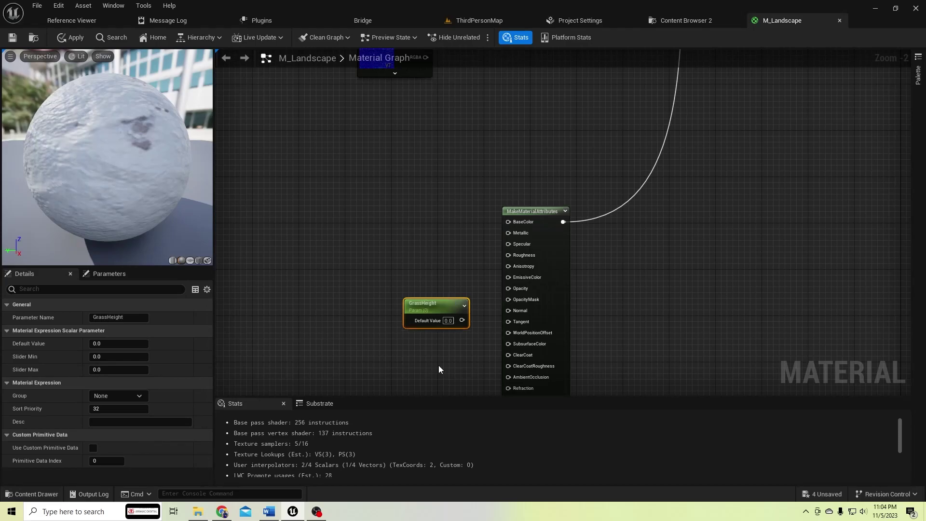
{"action": "left_click", "coordinate": [118, 370]}
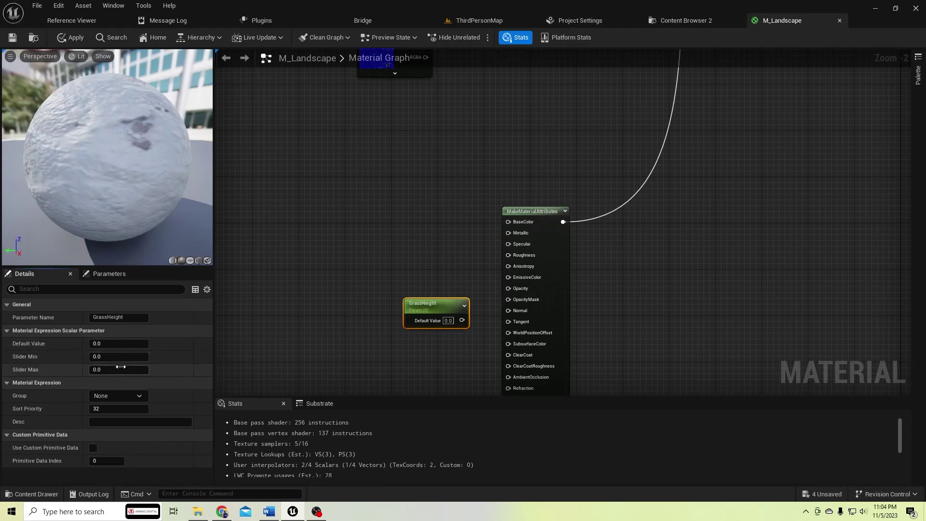
{"action": "type", "text": "1"}
{"action": "key", "text": "Return"}
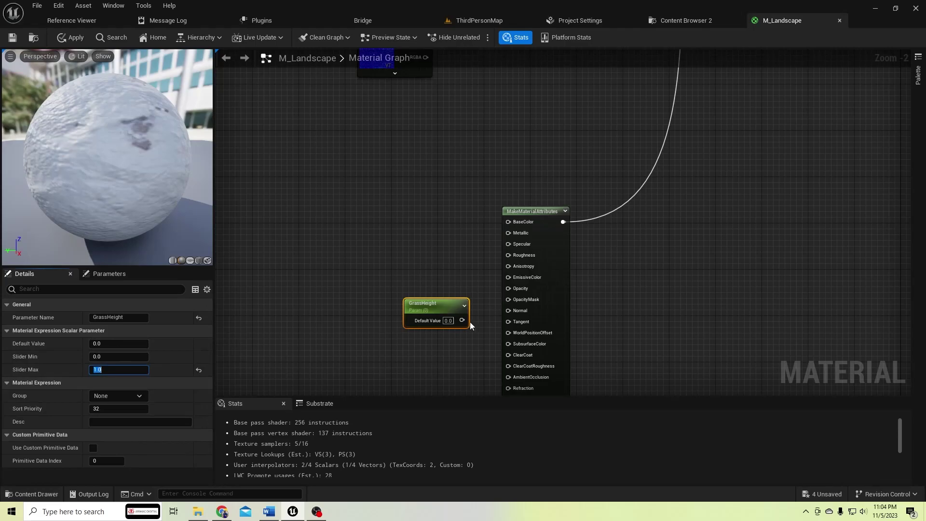
{"action": "left_click_drag", "start_coordinate": [463, 320], "coordinate": [510, 244]}
{"action": "left_click_drag", "start_coordinate": [439, 301], "coordinate": [440, 295]}
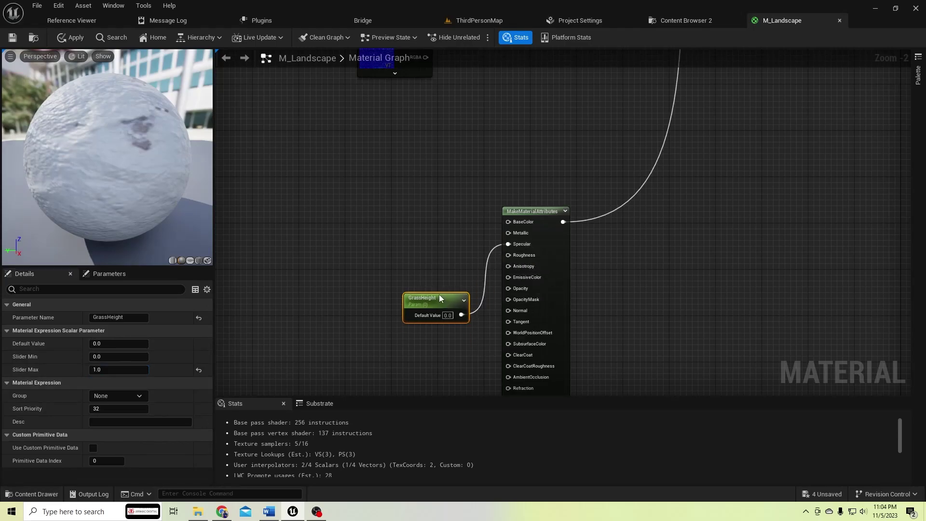
- Add the downloaded Wild Grass surface from Bridge to the project and place its color and normal textures in the M_Landscape graph
{"action": "left_click", "coordinate": [396, 20]}
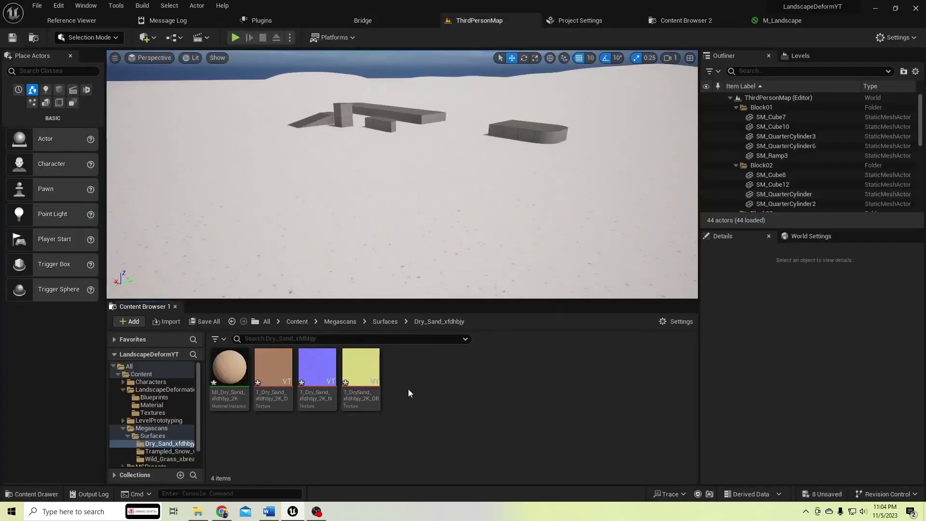
{"action": "left_click", "coordinate": [370, 22]}
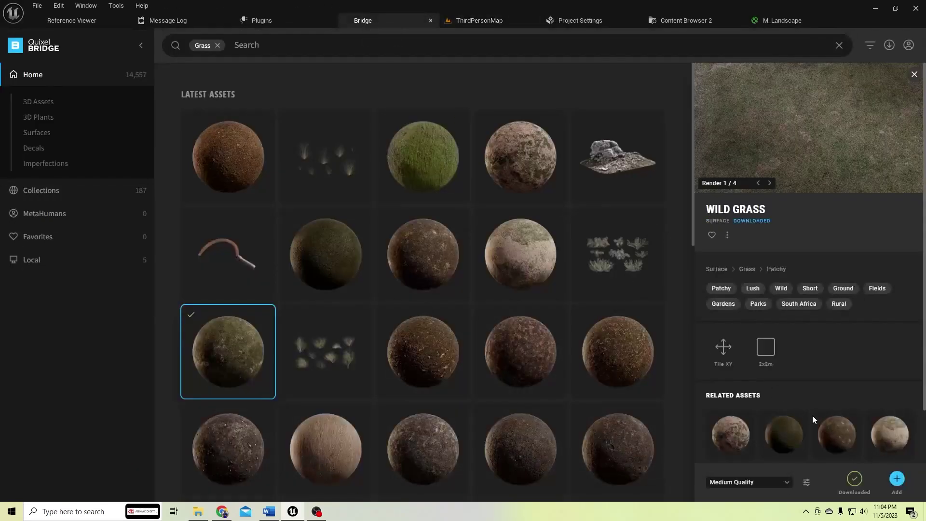
{"action": "left_click", "coordinate": [899, 484]}
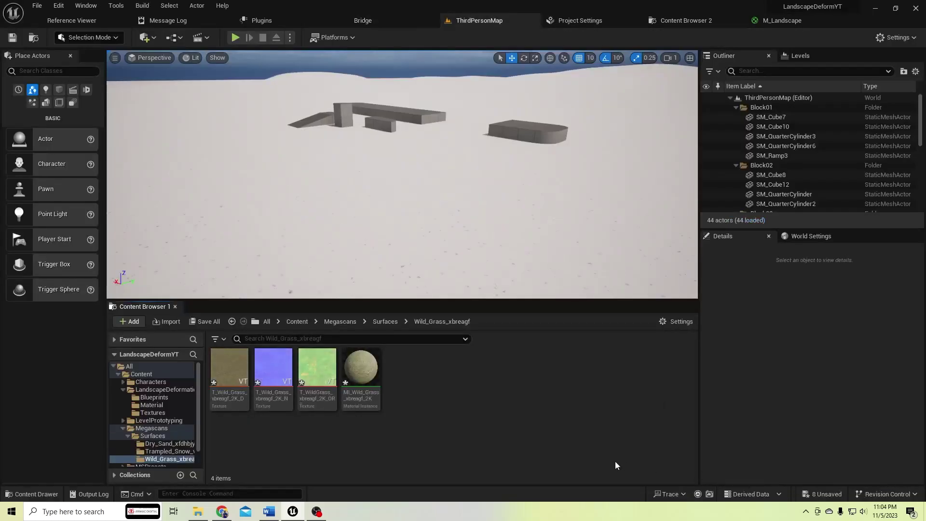
{"action": "left_click", "coordinate": [283, 391]}
{"action": "left_click", "coordinate": [241, 386], "text": "ctrl"}
{"action": "left_click_drag", "start_coordinate": [241, 386], "coordinate": [310, 252]}
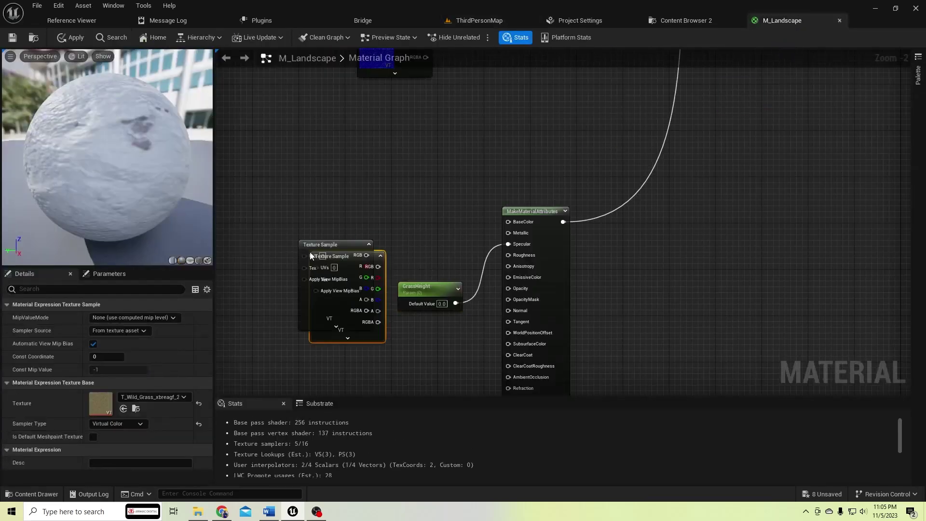
- Wire the Wild Grass color sample to BaseColor and the normal sample to Normal on the grass attributes node, and apply the material
{"action": "left_click_drag", "start_coordinate": [328, 308], "coordinate": [334, 182]}
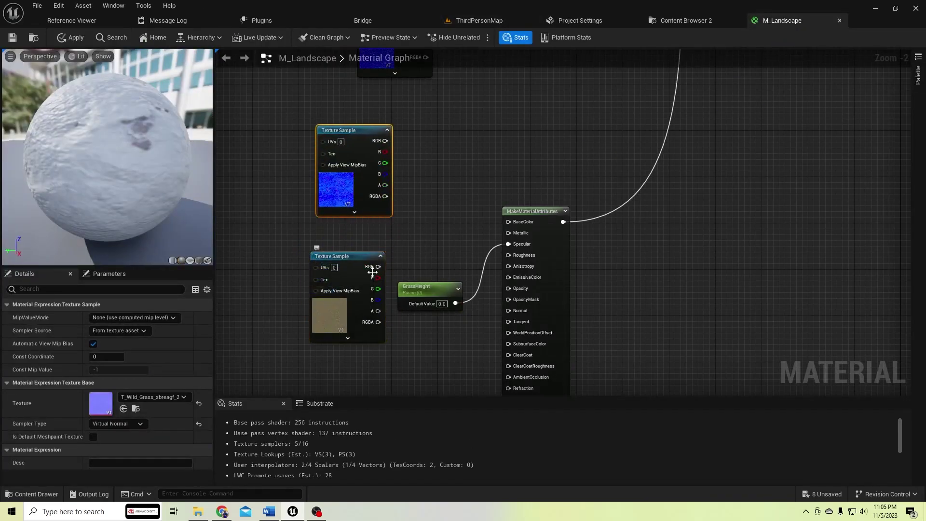
{"action": "left_click_drag", "start_coordinate": [378, 267], "coordinate": [508, 222]}
{"action": "left_click_drag", "start_coordinate": [385, 141], "coordinate": [508, 310]}
{"action": "left_click_drag", "start_coordinate": [330, 175], "coordinate": [331, 391]}
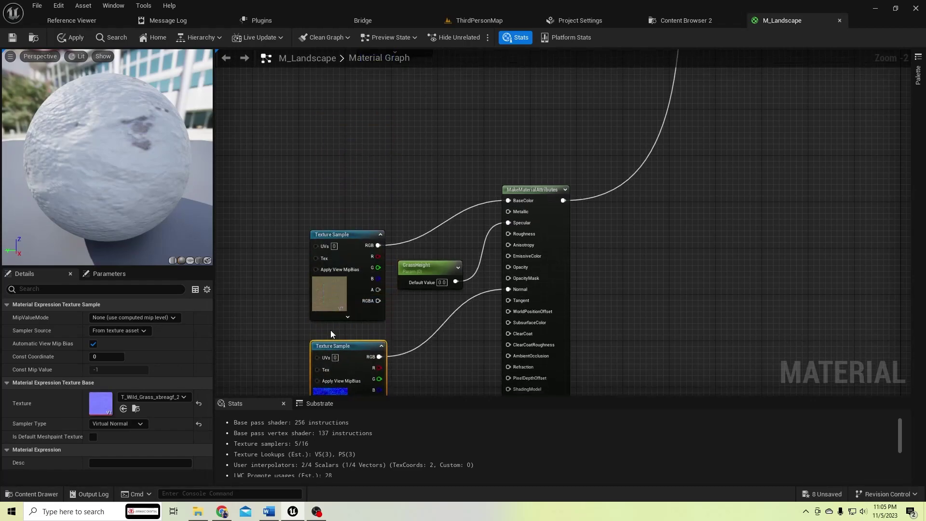
{"action": "left_click", "coordinate": [73, 37]}
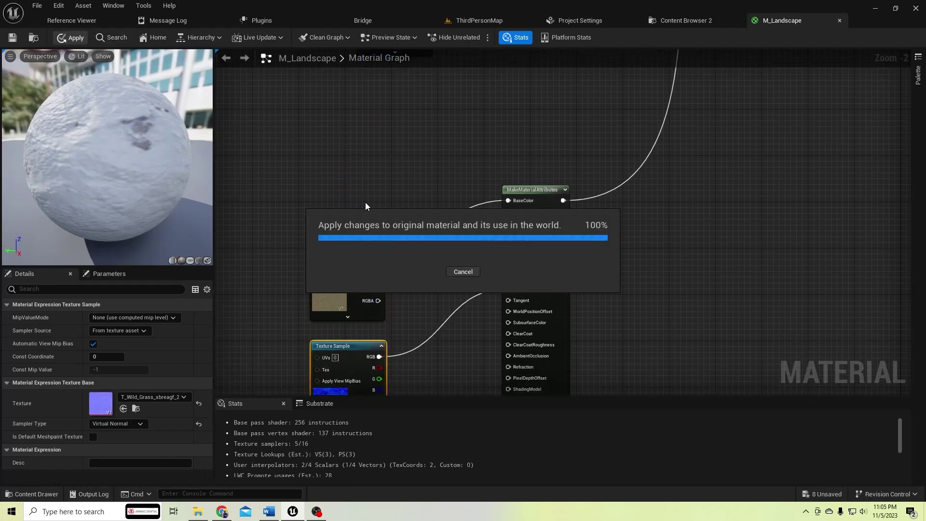
- Move the Landscape Layer Blend node up, closer to the level of the snow attributes output
{"action": "scroll", "coordinate": [572, 155], "scroll_direction": "down", "scroll_amount": 3}
{"action": "right_click_drag", "start_coordinate": [572, 155], "coordinate": [486, 388]}
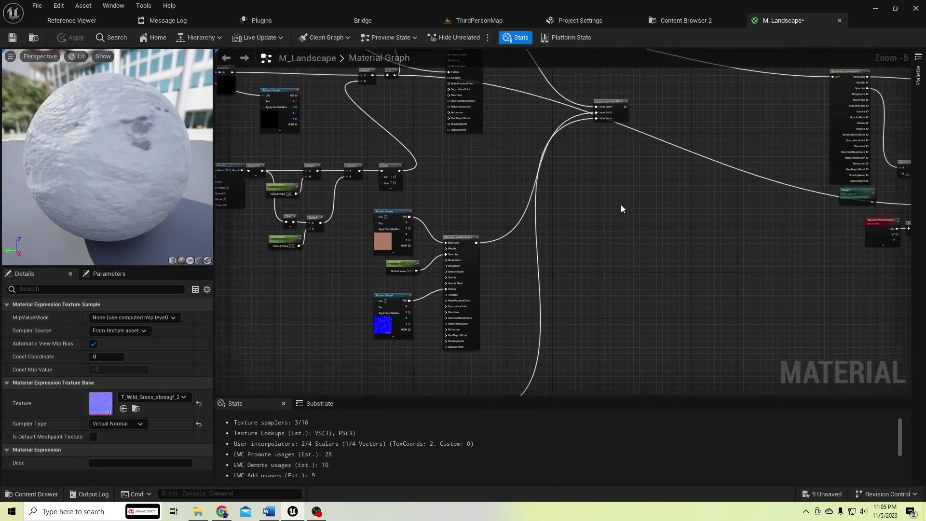
{"action": "right_click_drag", "start_coordinate": [621, 205], "coordinate": [552, 332]}
{"action": "scroll", "coordinate": [551, 290], "scroll_direction": "up", "scroll_amount": 1}
{"action": "right_click_drag", "start_coordinate": [551, 266], "coordinate": [476, 313]}
{"action": "left_click_drag", "start_coordinate": [479, 263], "coordinate": [465, 202]}
- Connect the Landscape Layer Blend output to the M_Landscape result node's Material Attributes input and to the BreakMaterialAttributes input
{"action": "scroll", "coordinate": [487, 228], "scroll_direction": "up", "scroll_amount": 1}
{"action": "right_click_drag", "start_coordinate": [486, 234], "coordinate": [354, 245]}
{"action": "scroll", "coordinate": [354, 244], "scroll_direction": "down", "scroll_amount": 2}
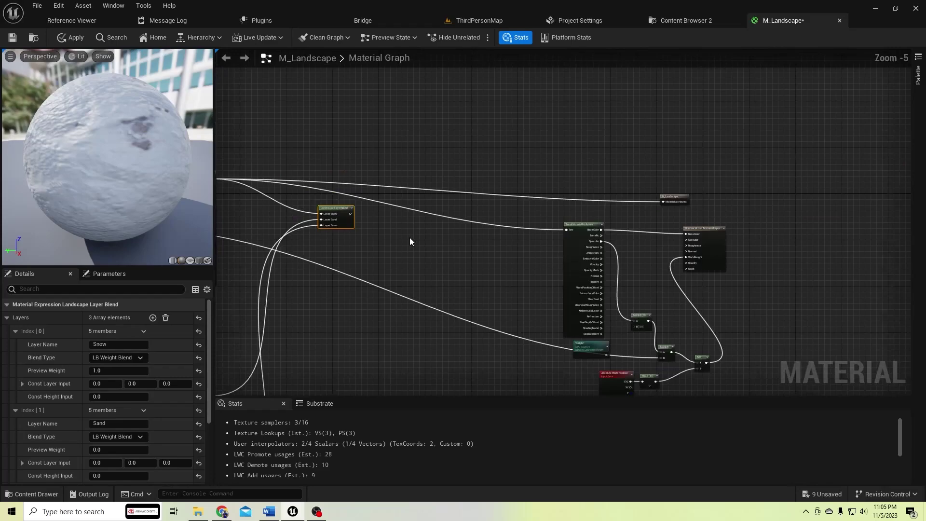
{"action": "left_click_drag", "start_coordinate": [351, 213], "coordinate": [664, 202]}
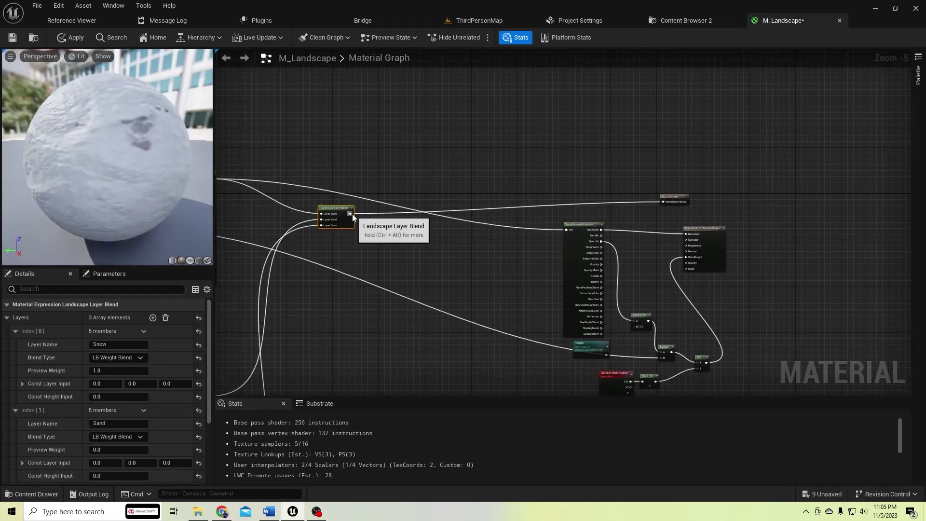
{"action": "left_click_drag", "start_coordinate": [352, 213], "coordinate": [568, 230]}
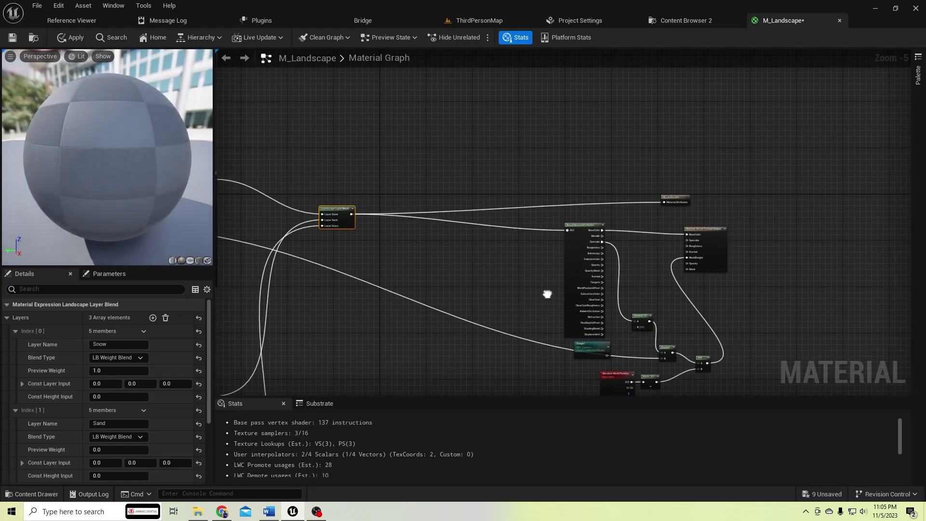
{"action": "right_click_drag", "start_coordinate": [547, 294], "coordinate": [706, 249]}
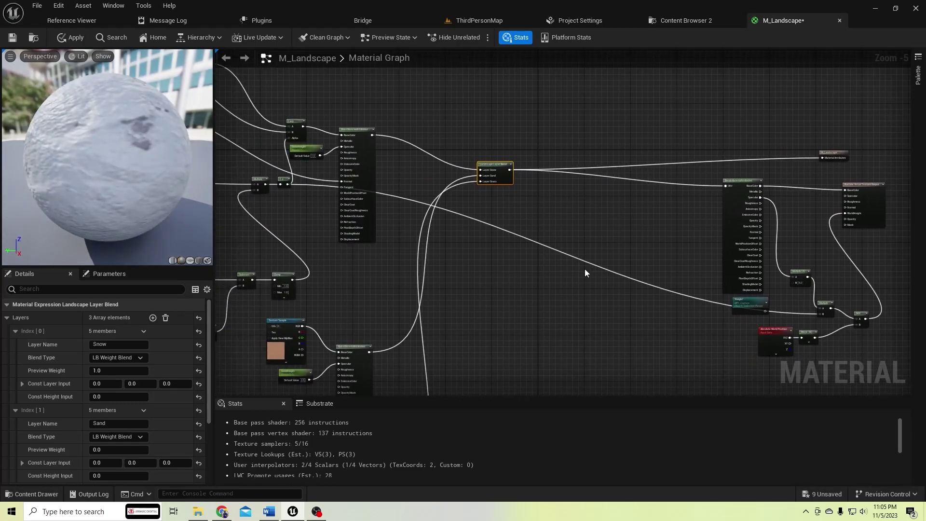
- Apply the rewired blend connections to the M_Landscape material
{"action": "right_click_drag", "start_coordinate": [460, 206], "coordinate": [685, 266]}
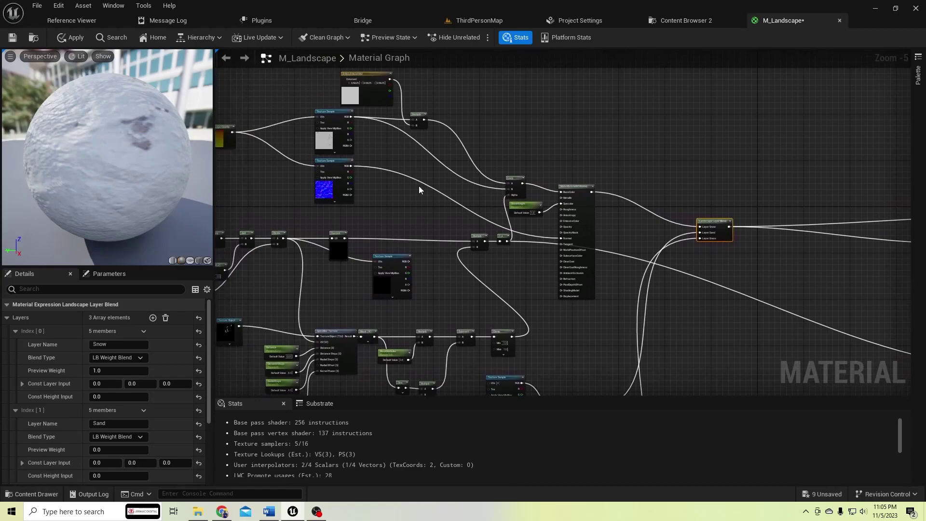
{"action": "left_click", "coordinate": [70, 37]}
{"action": "scroll", "coordinate": [548, 343], "scroll_direction": "down", "scroll_amount": 3}
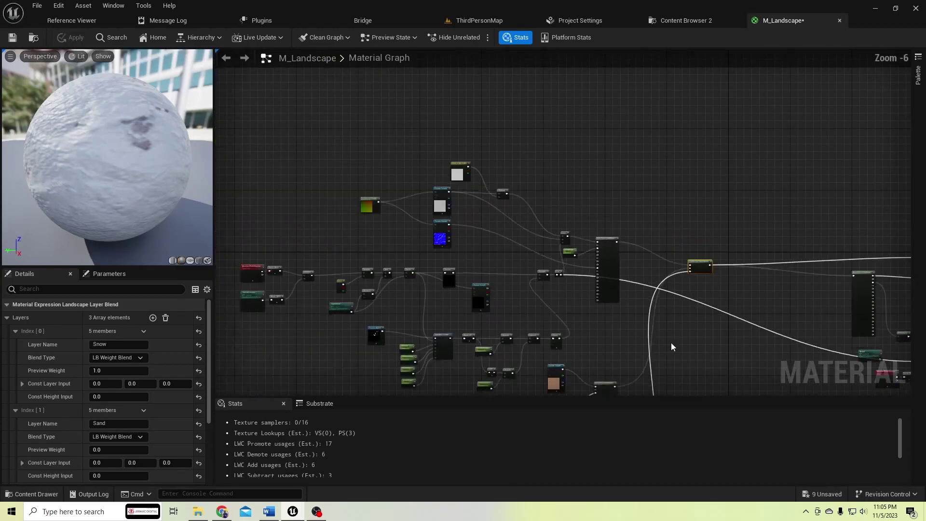
- Move the sand layer's texture, height and attributes nodes down together, closer to the grass node group
{"action": "scroll", "coordinate": [493, 227], "scroll_direction": "up", "scroll_amount": 2}
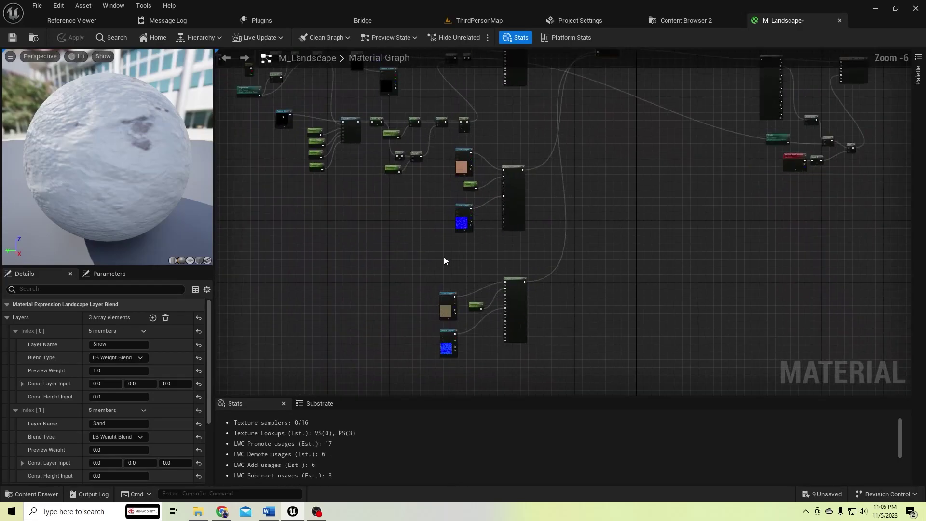
{"action": "scroll", "coordinate": [444, 256], "scroll_direction": "up", "scroll_amount": 1}
{"action": "right_click_drag", "start_coordinate": [444, 257], "coordinate": [409, 279]}
{"action": "left_click_drag", "start_coordinate": [409, 278], "coordinate": [525, 131]}
{"action": "left_click_drag", "start_coordinate": [525, 160], "coordinate": [528, 195]}
{"action": "left_click", "coordinate": [64, 40]}
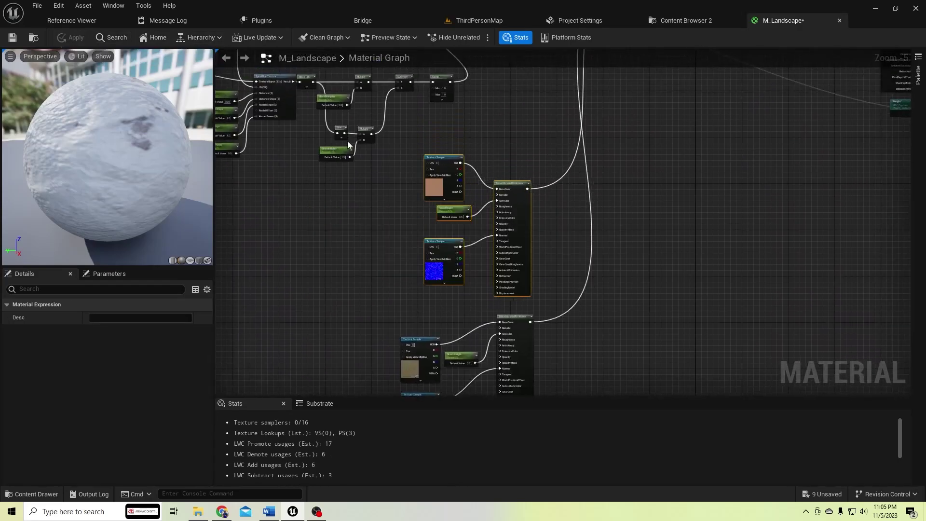
{"action": "right_click_drag", "start_coordinate": [573, 176], "coordinate": [568, 234]}
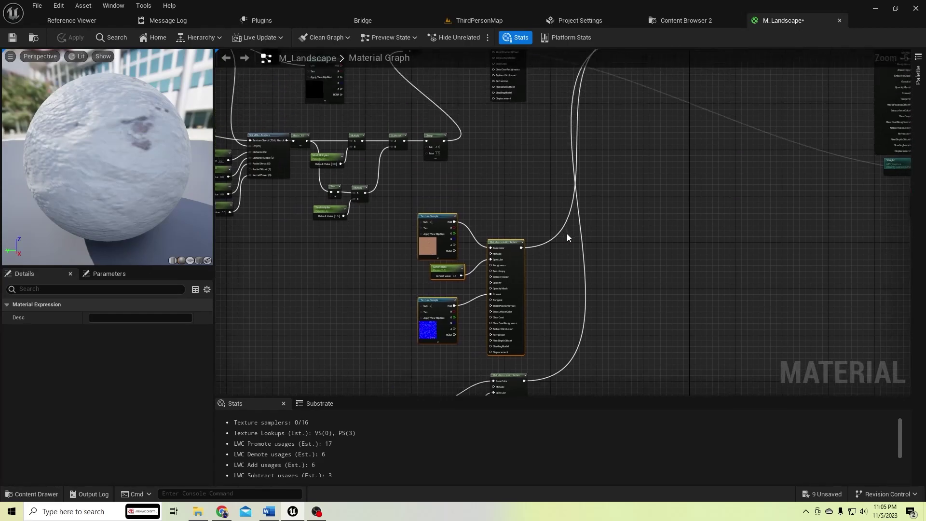
- Switch to the ThirdPersonMap level and select the Landscape actor in it
{"action": "left_click", "coordinate": [478, 22]}
{"action": "scroll", "coordinate": [473, 154], "scroll_direction": "down", "scroll_amount": 3}
{"action": "right_click_drag", "start_coordinate": [472, 155], "coordinate": [502, 175]}
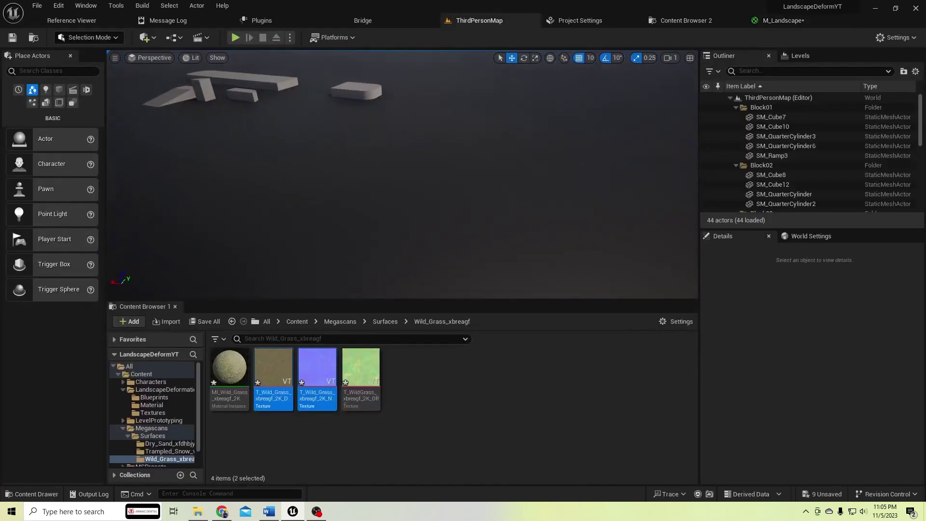
{"action": "scroll", "coordinate": [474, 159], "scroll_direction": "down", "scroll_amount": 5}
{"action": "scroll", "coordinate": [751, 164], "scroll_direction": "down", "scroll_amount": 7}
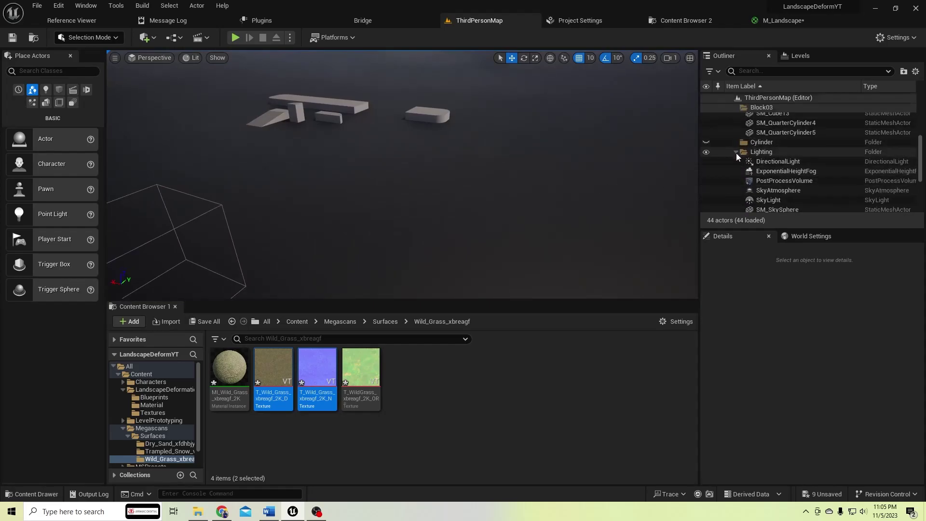
{"action": "scroll", "coordinate": [759, 188], "scroll_direction": "down", "scroll_amount": 3}
{"action": "left_click", "coordinate": [763, 188]}
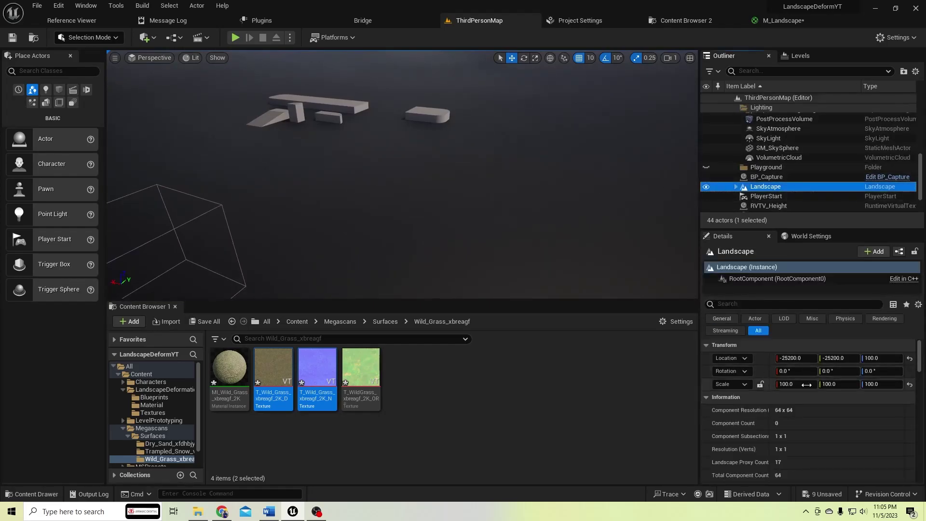
- Check the landscape Paint tools for target layers from the material, then return to Selection mode
{"action": "left_click", "coordinate": [94, 37]}
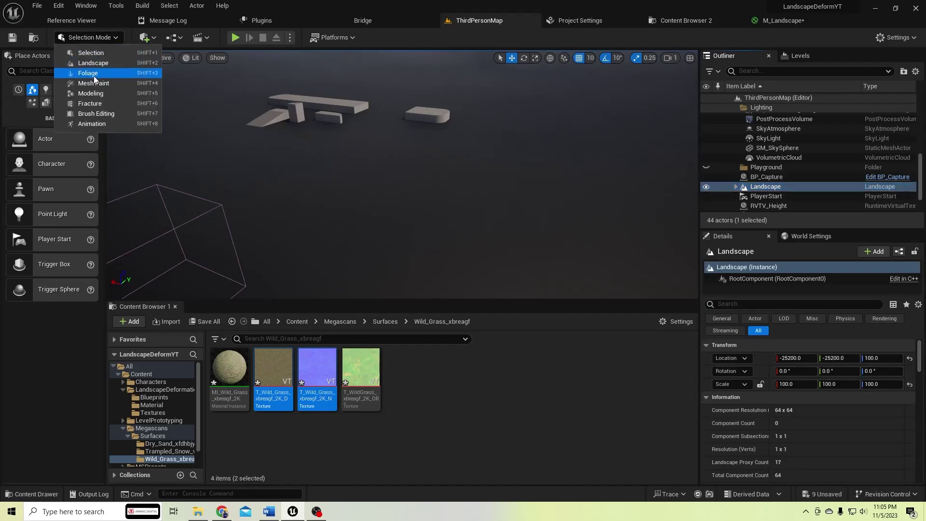
{"action": "left_click", "coordinate": [90, 73]}
{"action": "left_click", "coordinate": [91, 37]}
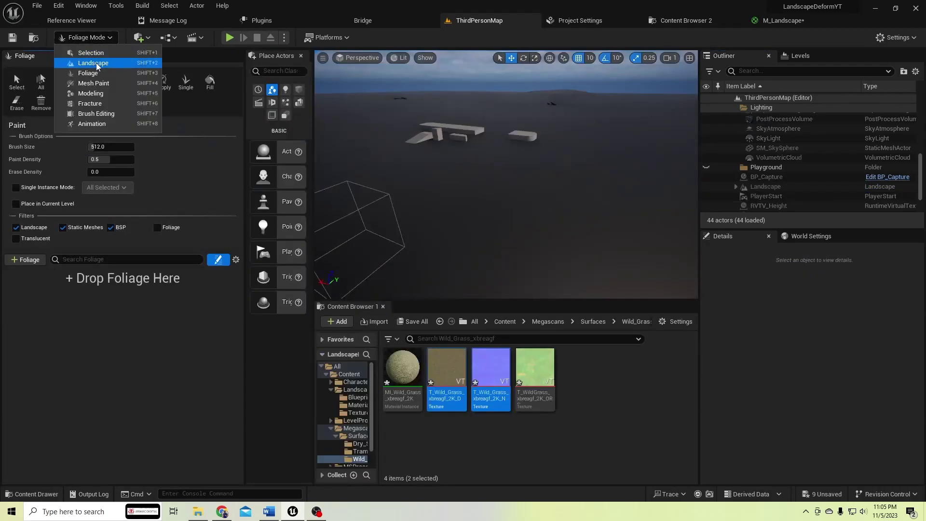
{"action": "left_click", "coordinate": [93, 63]}
{"action": "left_click", "coordinate": [154, 73]}
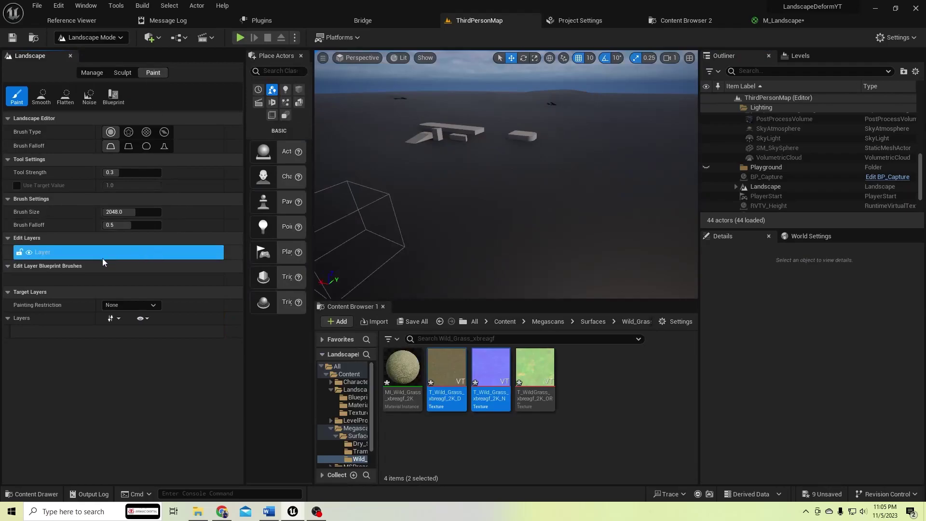
{"action": "left_click", "coordinate": [35, 251]}
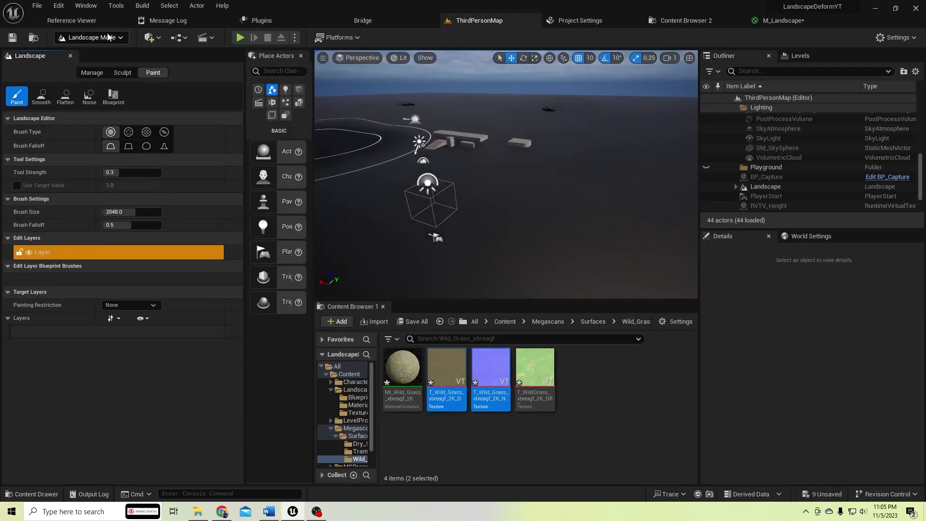
{"action": "left_click", "coordinate": [92, 37]}
{"action": "left_click", "coordinate": [91, 54]}
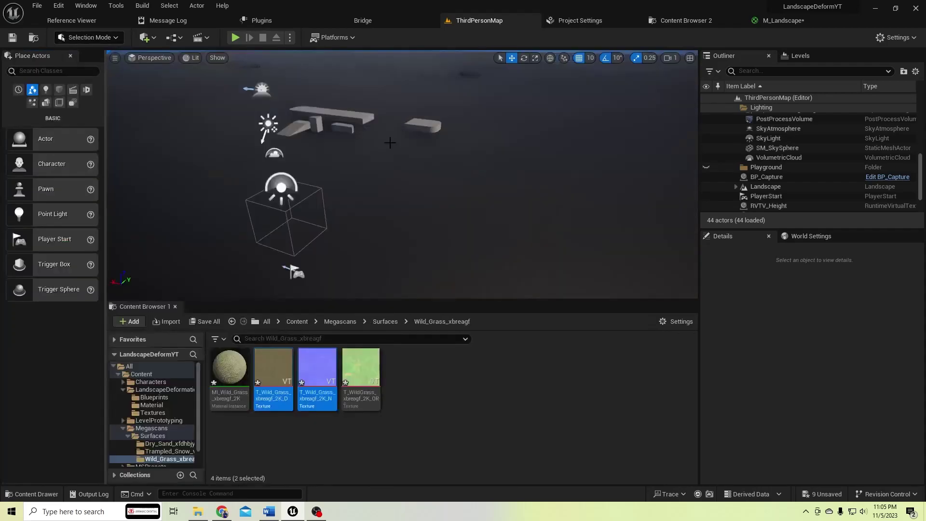
- Reset the Landscape actor's Landscape Material to default and assign M_Landscape to it again
{"action": "left_click", "coordinate": [810, 235]}
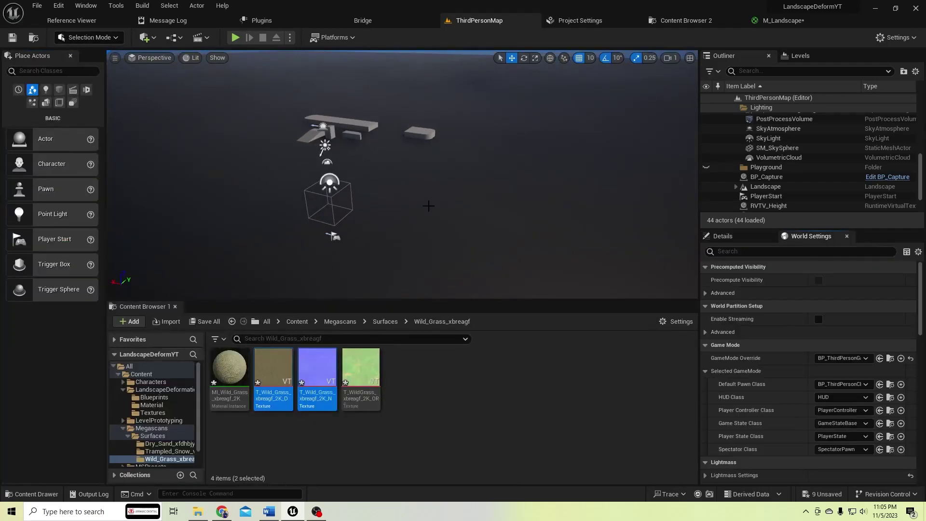
{"action": "left_click", "coordinate": [781, 187]}
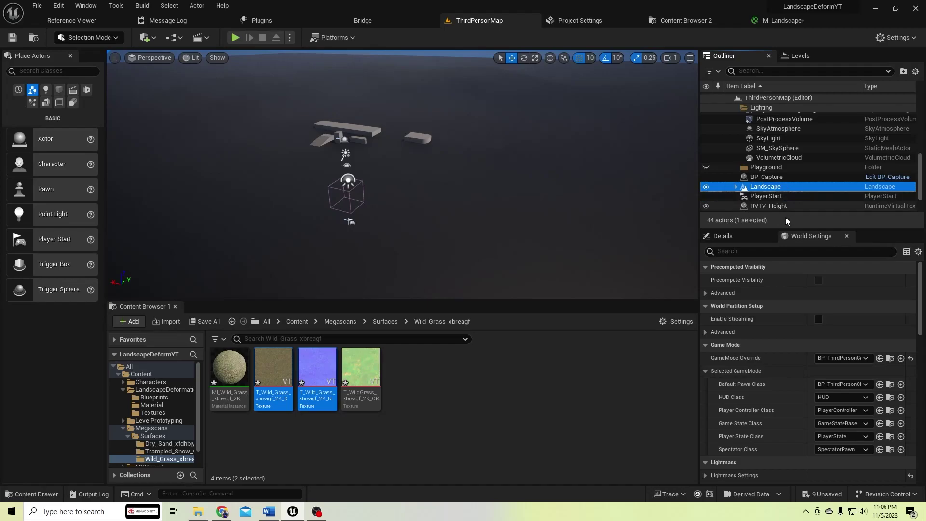
{"action": "left_click", "coordinate": [723, 236]}
{"action": "scroll", "coordinate": [789, 403], "scroll_direction": "down", "scroll_amount": 8}
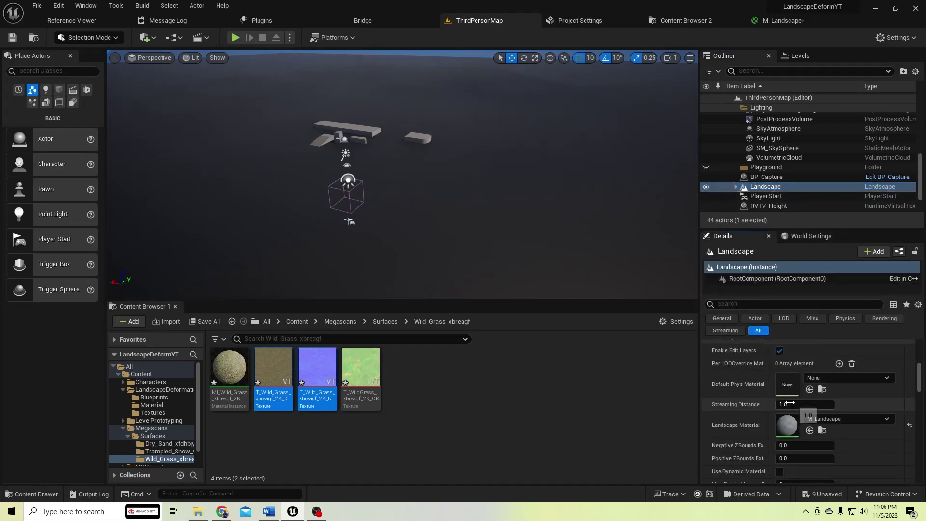
{"action": "scroll", "coordinate": [789, 409], "scroll_direction": "up", "scroll_amount": 1}
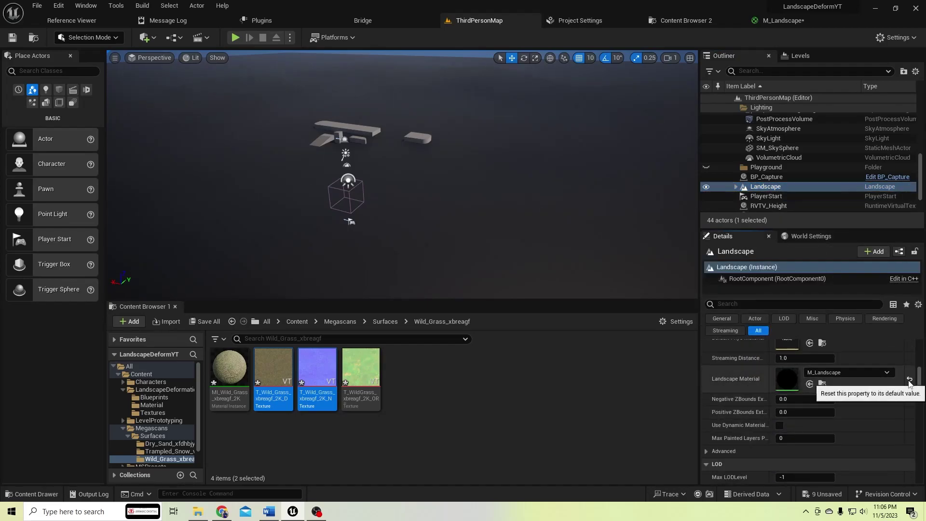
{"action": "left_click", "coordinate": [909, 381]}
{"action": "left_click", "coordinate": [874, 372]}
{"action": "type", "text": "m"}
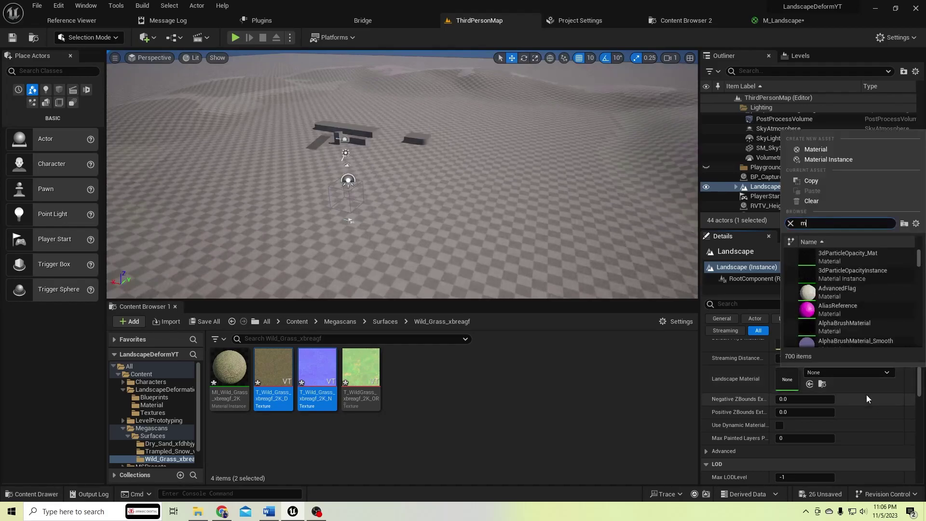
{"action": "type", "text": "_landscape"}
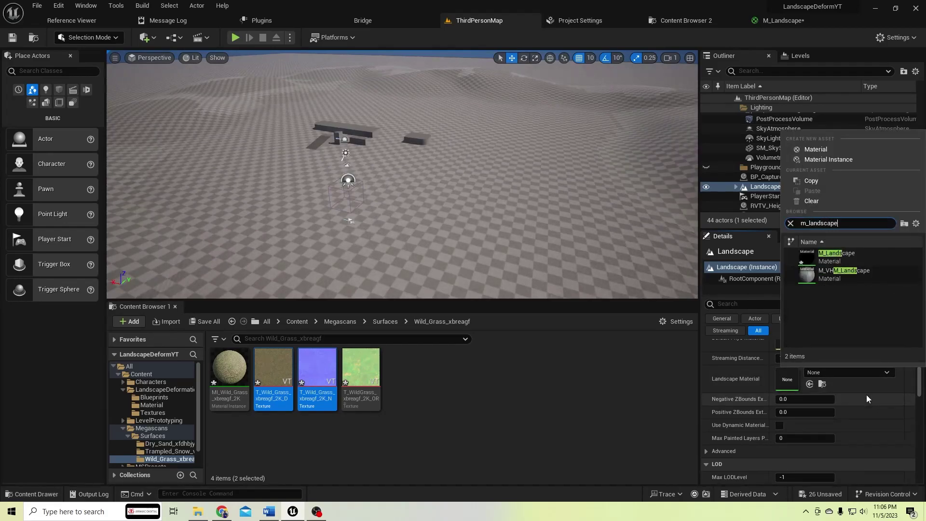
{"action": "left_click", "coordinate": [847, 256]}
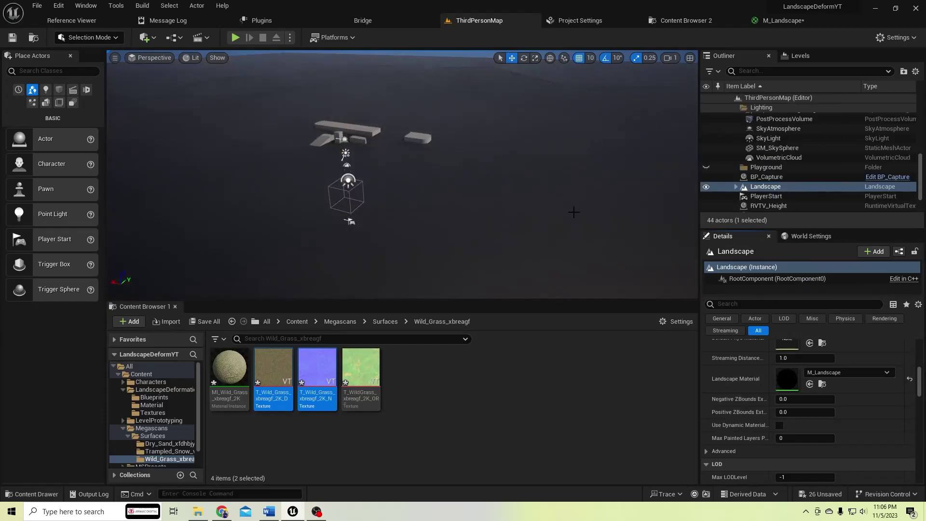
- Return to Landscape mode and create a weight-blended layer info for the Snow layer in the ThirdPersonMap_sharedassets folder
{"action": "right_click_drag", "start_coordinate": [574, 212], "coordinate": [314, 87]}
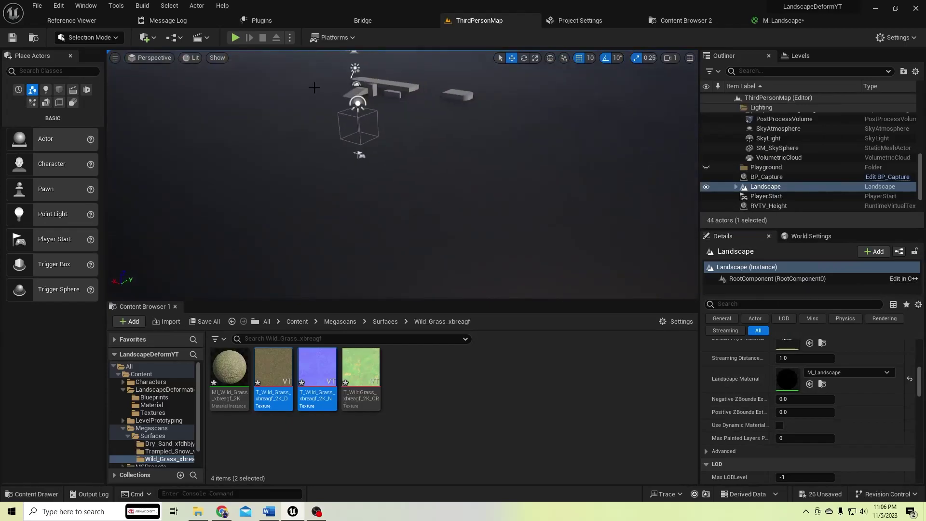
{"action": "left_click", "coordinate": [103, 39]}
{"action": "left_click", "coordinate": [99, 65]}
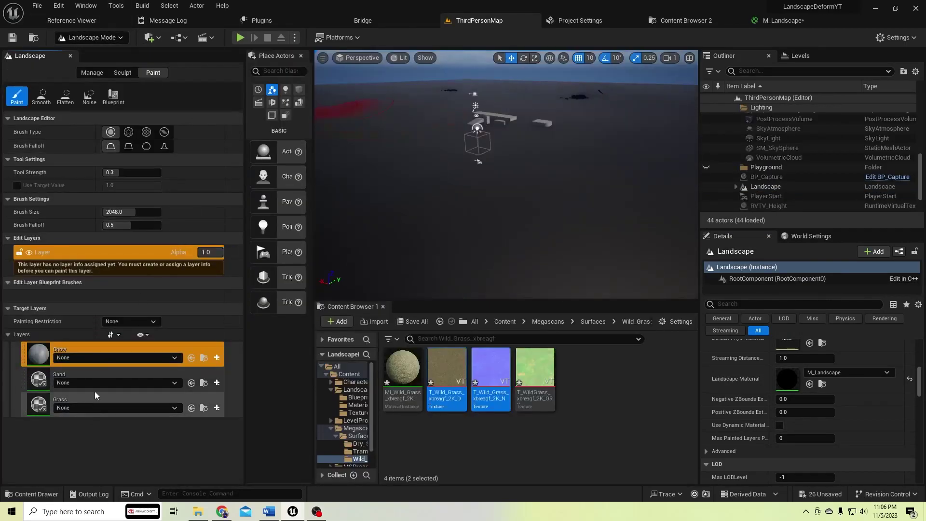
{"action": "left_click", "coordinate": [217, 358]}
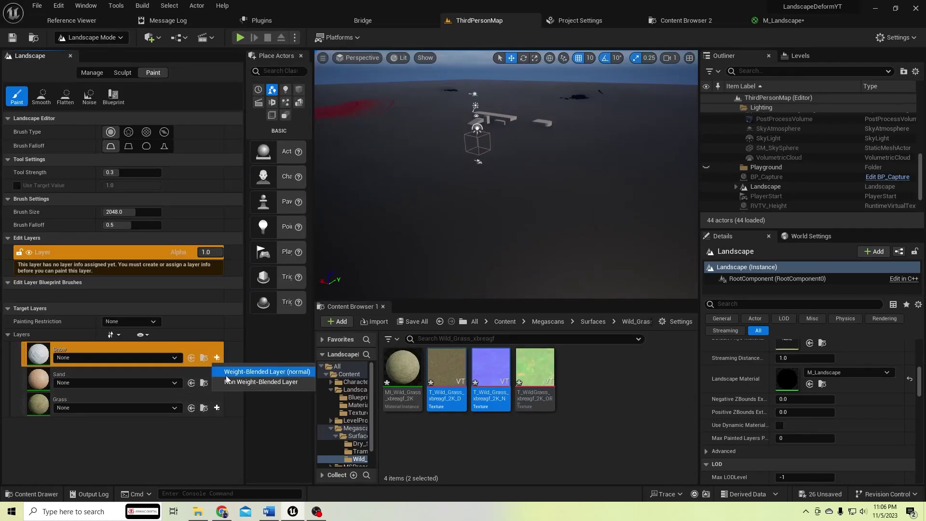
{"action": "left_click", "coordinate": [250, 375]}
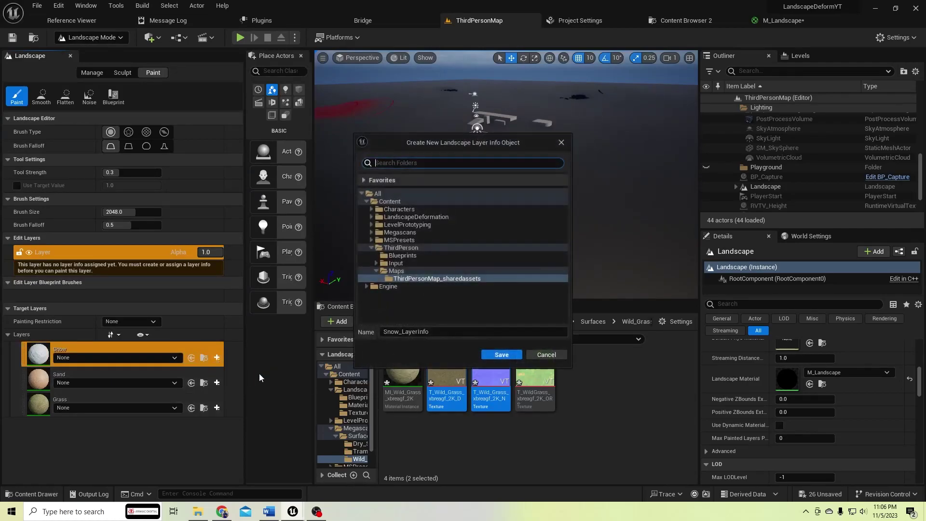
{"action": "left_click", "coordinate": [502, 355]}
- Create weight-blended layer infos for the Sand and Grass layers in the ThirdPersonMap_sharedassets folder
{"action": "left_click", "coordinate": [218, 387]}
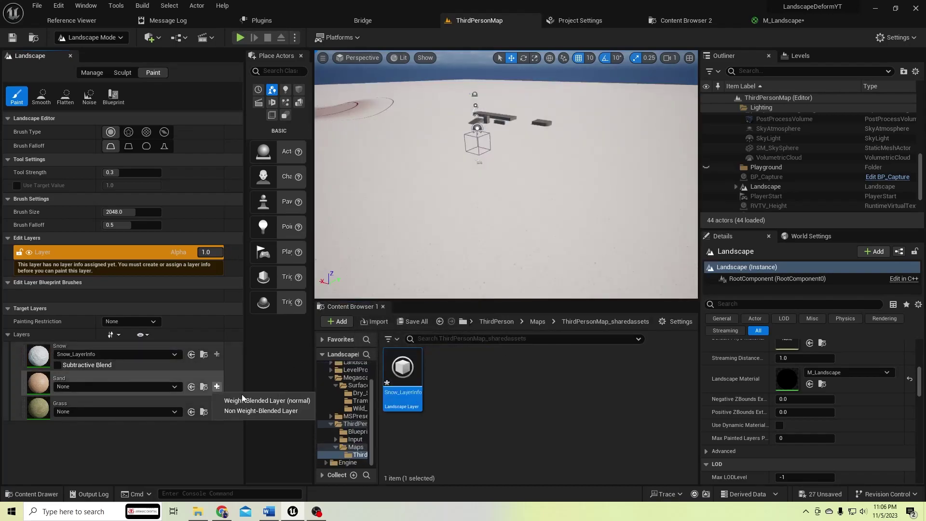
{"action": "left_click", "coordinate": [255, 400]}
{"action": "left_click", "coordinate": [500, 354]}
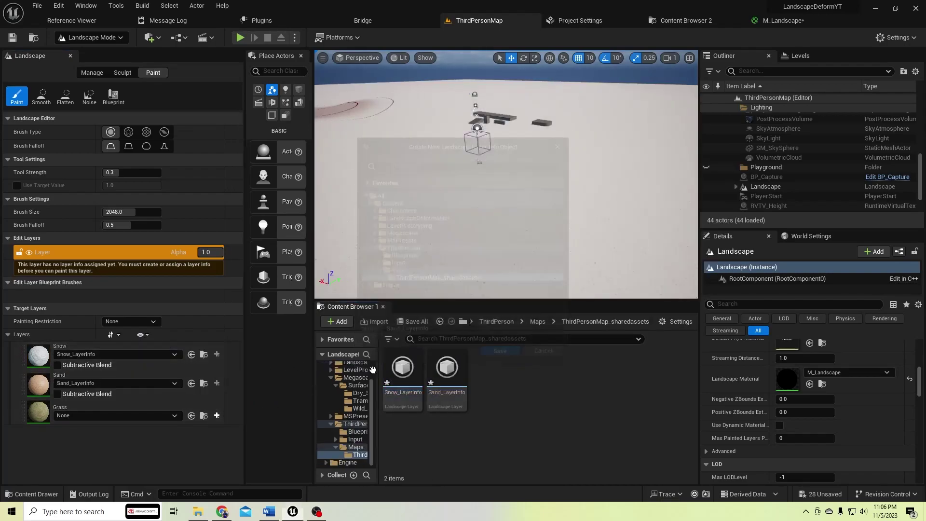
{"action": "left_click", "coordinate": [217, 416]}
{"action": "left_click", "coordinate": [261, 429]}
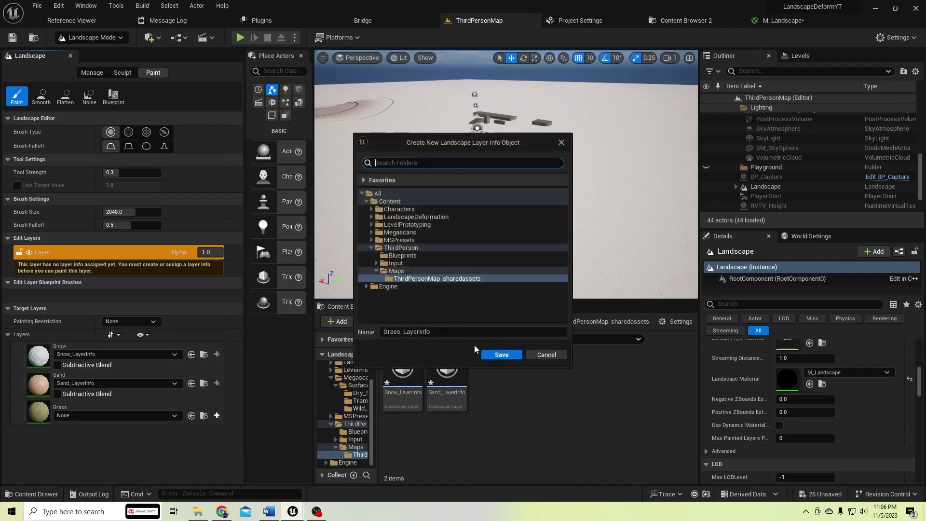
{"action": "left_click", "coordinate": [501, 355]}
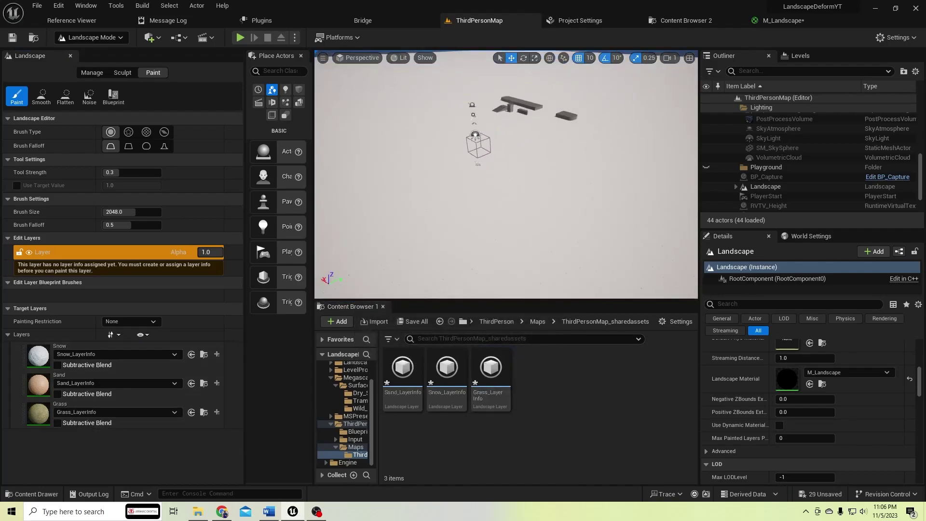
- Paint a broad Sand patch on the landscape near the player start, using a brush size of about 996
{"action": "mouse_move", "coordinate": [454, 224]}
{"action": "right_mouse_down"}
{"action": "mouse_move", "coordinate": [471, 215]}
{"action": "mouse_move", "coordinate": [433, 205]}
{"action": "mouse_move", "coordinate": [433, 195]}
{"action": "right_mouse_up"}
{"action": "scroll", "coordinate": [472, 217], "scroll_direction": "up", "scroll_amount": 3}
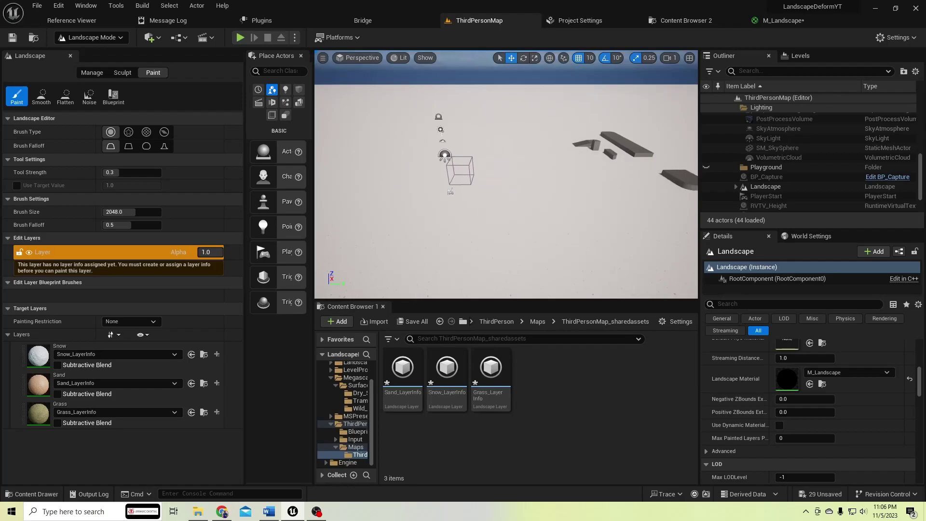
{"action": "left_click", "coordinate": [43, 386]}
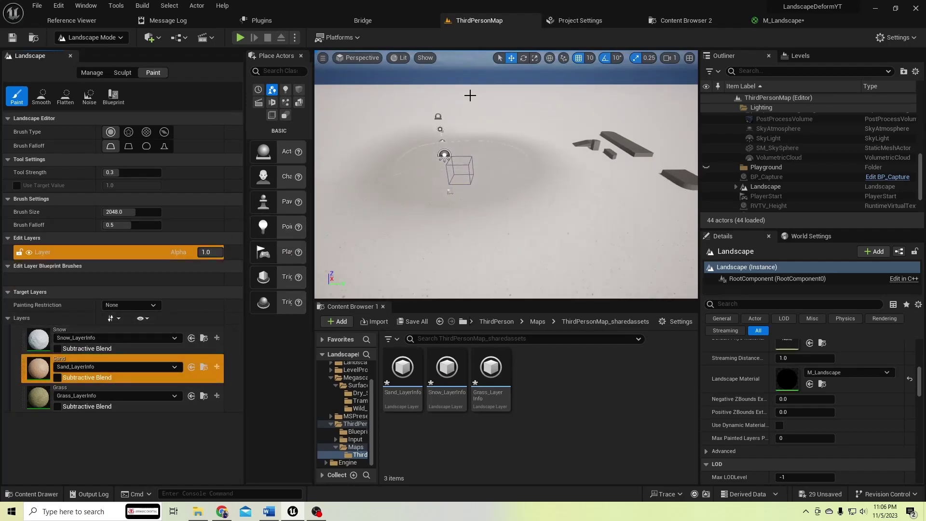
{"action": "left_click_drag", "start_coordinate": [137, 212], "coordinate": [118, 212]}
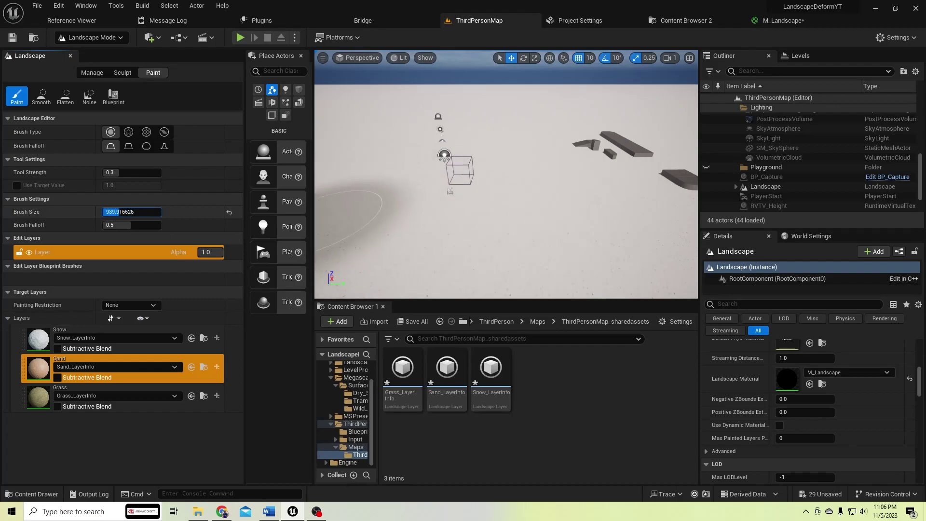
{"action": "left_click", "coordinate": [419, 163]}
{"action": "mouse_move", "coordinate": [419, 162]}
{"action": "left_mouse_down"}
{"action": "mouse_move", "coordinate": [442, 149]}
{"action": "mouse_move", "coordinate": [391, 140]}
{"action": "mouse_move", "coordinate": [439, 130]}
{"action": "mouse_move", "coordinate": [500, 143]}
{"action": "mouse_move", "coordinate": [548, 175]}
{"action": "mouse_move", "coordinate": [564, 205]}
{"action": "mouse_move", "coordinate": [502, 206]}
{"action": "left_mouse_up"}
{"action": "mouse_move", "coordinate": [501, 206]}
{"action": "right_mouse_down"}
{"action": "mouse_move", "coordinate": [517, 196]}
{"action": "mouse_move", "coordinate": [473, 212]}
{"action": "mouse_move", "coordinate": [603, 232]}
{"action": "mouse_move", "coordinate": [501, 207]}
{"action": "right_mouse_up"}
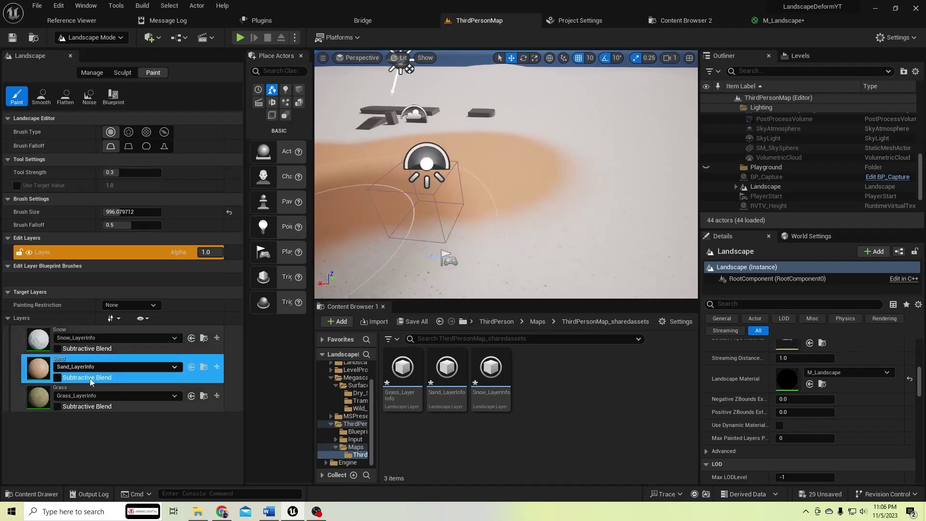
- Paint a smaller Grass patch inside the sand area, using a brush size of about 519
{"action": "left_click", "coordinate": [47, 405]}
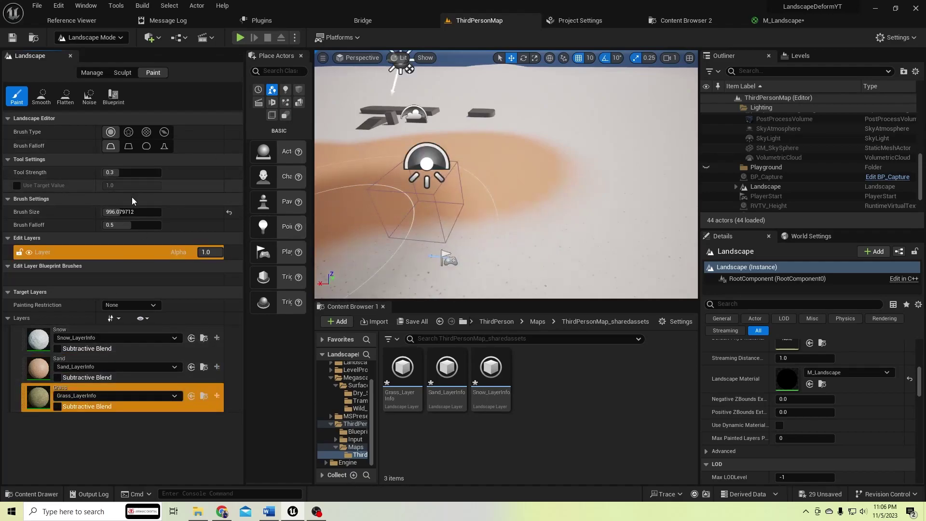
{"action": "left_click_drag", "start_coordinate": [134, 211], "coordinate": [142, 210]}
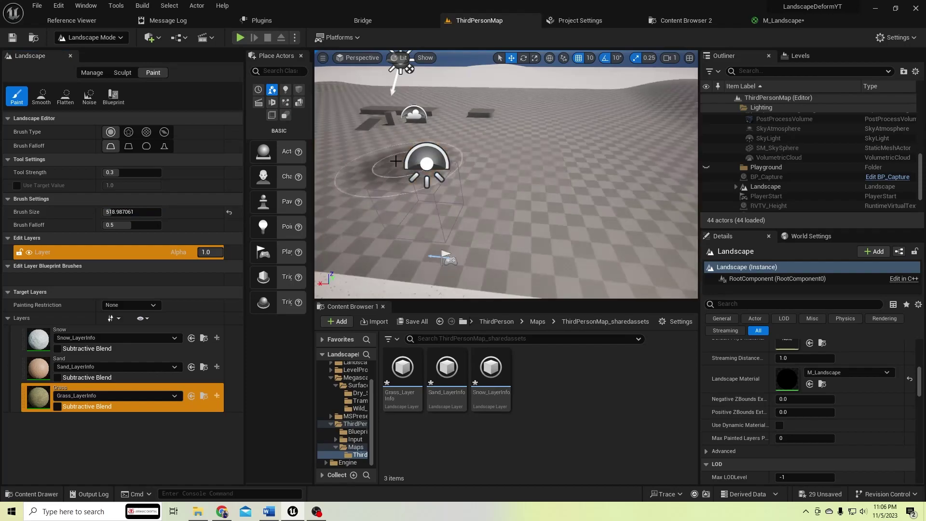
{"action": "mouse_move", "coordinate": [523, 188]}
{"action": "right_mouse_down"}
{"action": "mouse_move", "coordinate": [454, 190]}
{"action": "mouse_move", "coordinate": [523, 187]}
{"action": "right_mouse_up"}
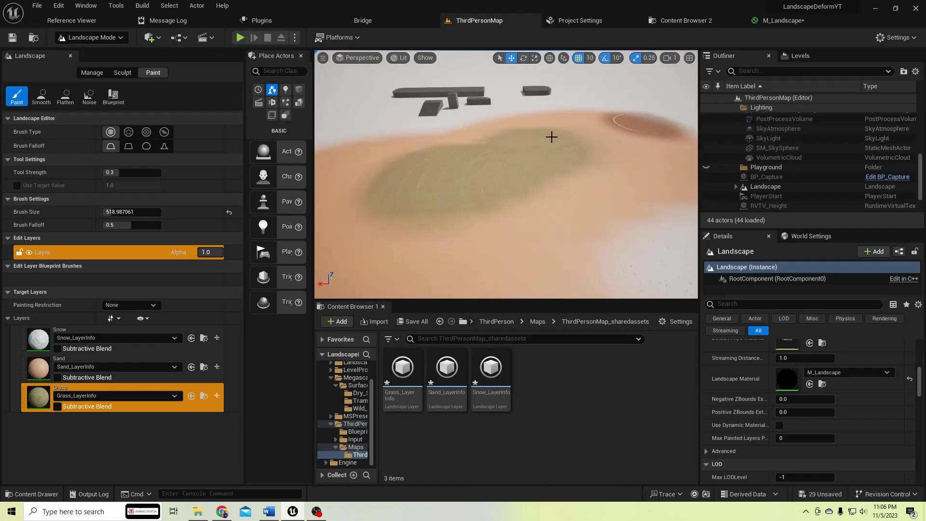
- Switch the level editor from Landscape mode back to Selection mode
{"action": "scroll", "coordinate": [520, 151], "scroll_direction": "down", "scroll_amount": 5}
{"action": "mouse_move", "coordinate": [520, 151]}
{"action": "right_mouse_down"}
{"action": "mouse_move", "coordinate": [539, 141]}
{"action": "mouse_move", "coordinate": [530, 147]}
{"action": "right_mouse_up"}
{"action": "left_click", "coordinate": [91, 38]}
{"action": "left_click", "coordinate": [85, 49]}
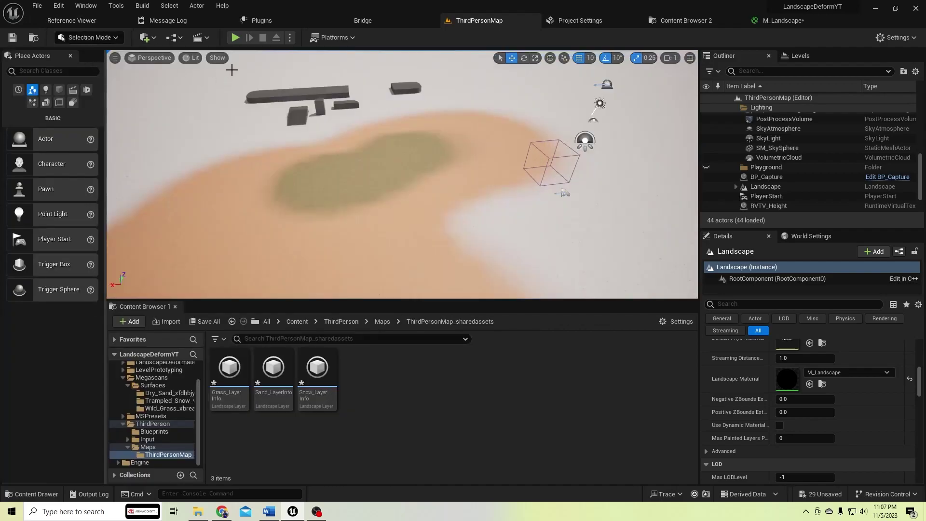
- Play-test the level by running the character across the snow, sand and grass areas to check the trails, and end the session
{"action": "left_click", "coordinate": [236, 37]}
{"action": "left_click", "coordinate": [402, 174]}
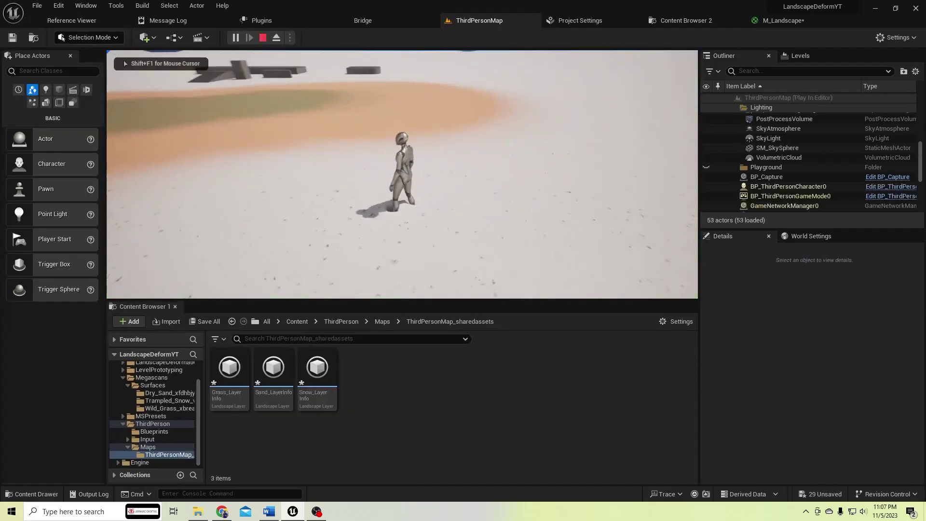
{"action": "key", "text": "w"}
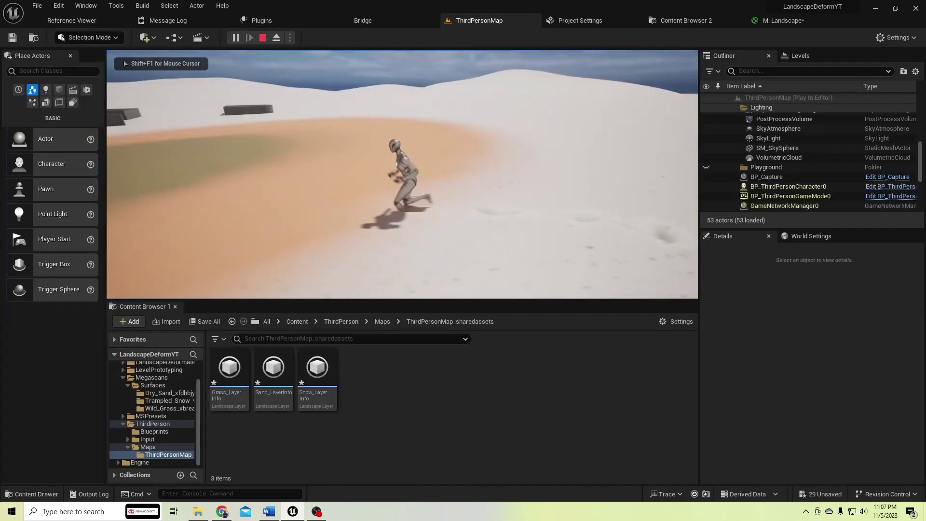
{"action": "key", "text": "a"}
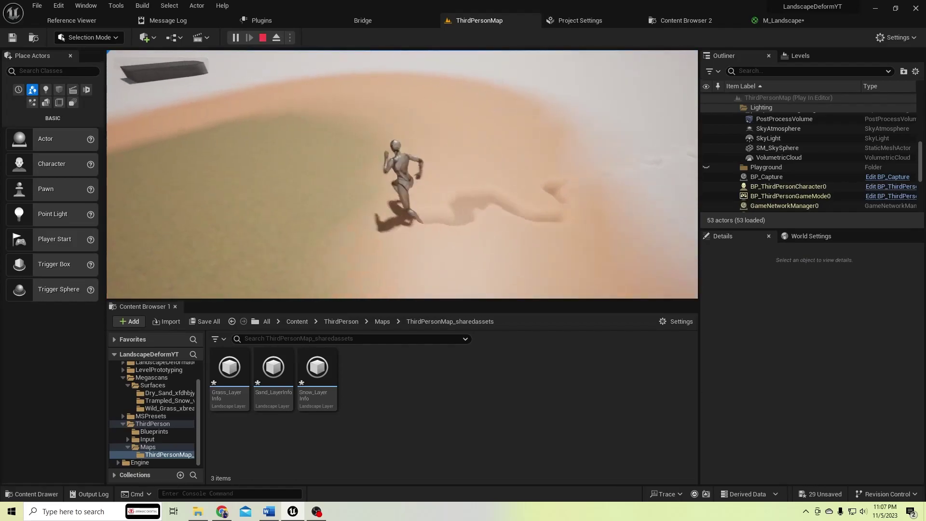
{"action": "key", "text": "s"}
{"action": "key", "text": "d"}
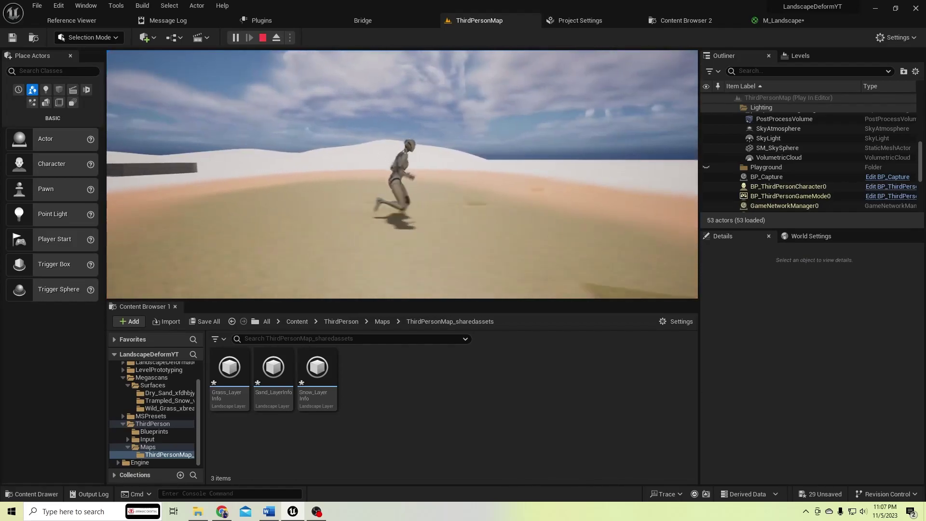
{"action": "key", "text": "w"}
{"action": "key", "text": "a"}
{"action": "key", "text": "s"}
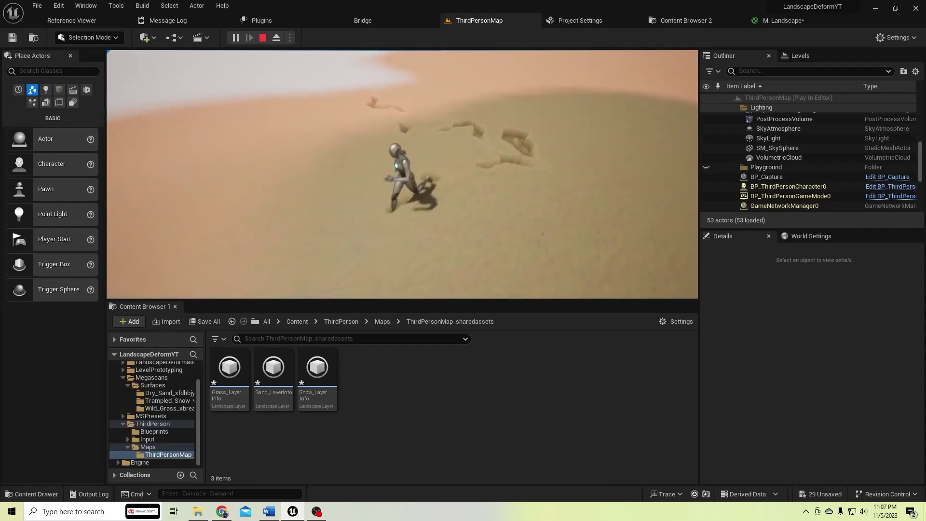
{"action": "key", "text": "a"}
{"action": "key", "text": "s"}
{"action": "key", "text": "a"}
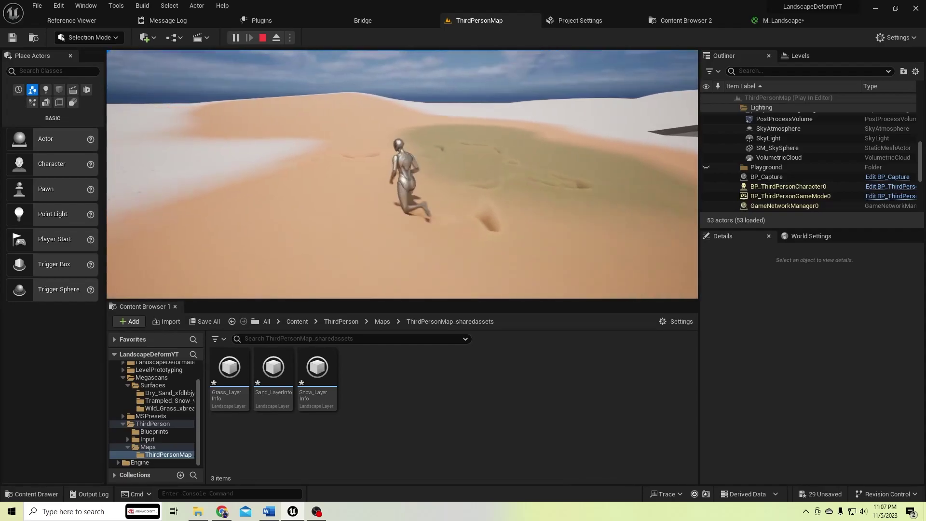
{"action": "key", "text": "s"}
{"action": "key", "text": "d"}
{"action": "key", "text": "Escape"}
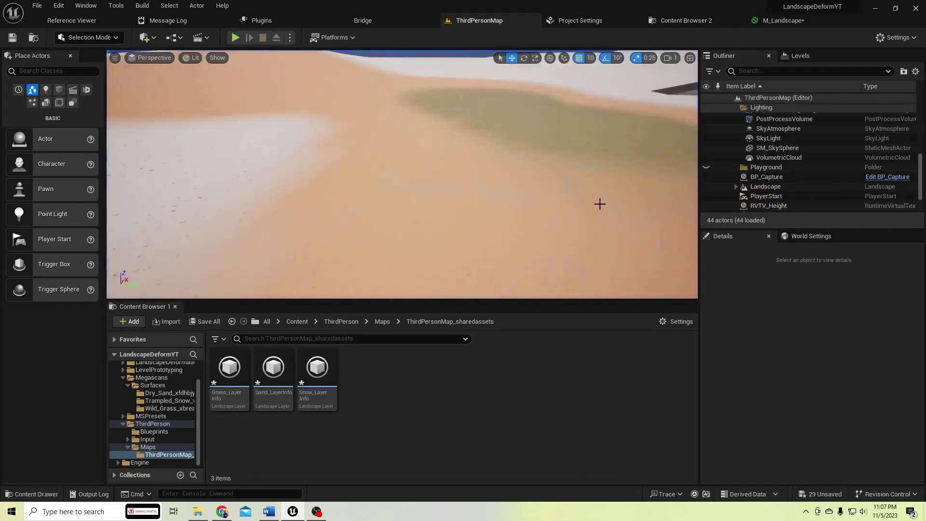
- Save all modified assets and open the M_VHM_Landscape material from the LandscapeDeformation Material folder
{"action": "left_click", "coordinate": [39, 5]}
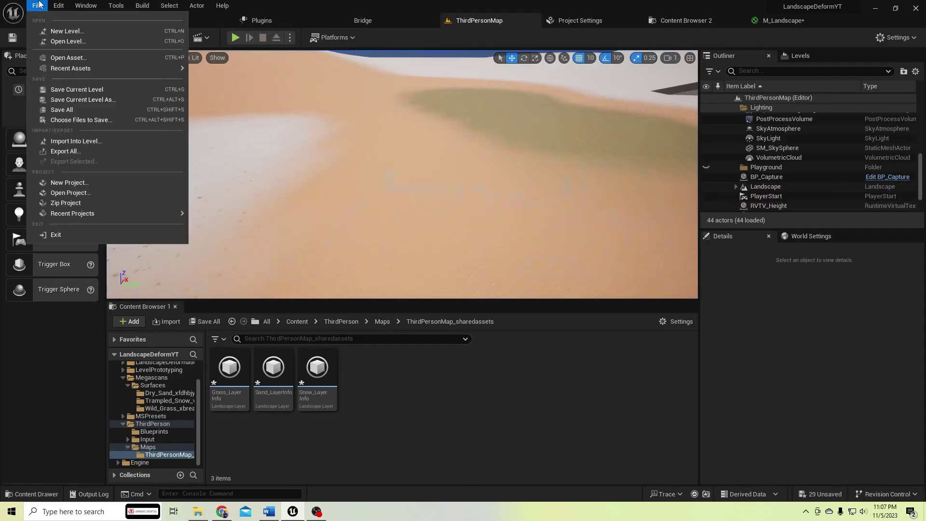
{"action": "left_click", "coordinate": [83, 111]}
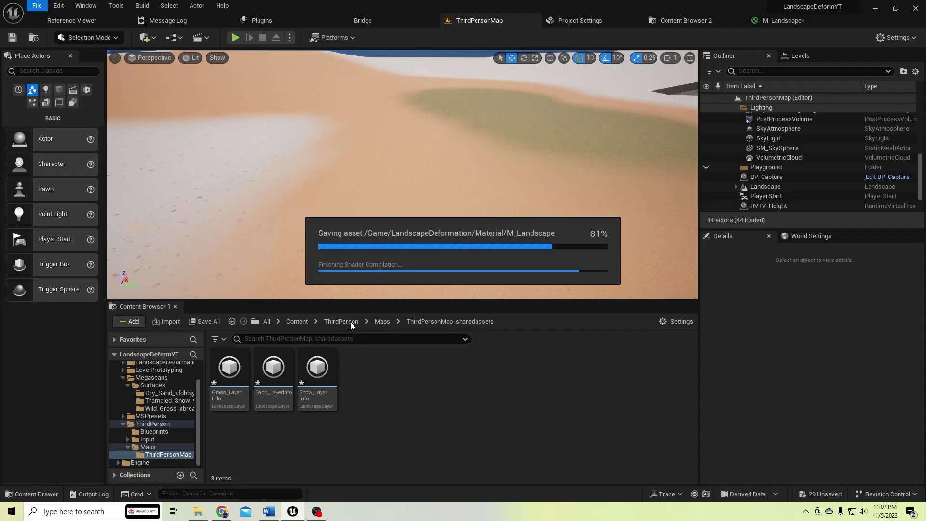
{"action": "left_click", "coordinate": [302, 322]}
{"action": "double_click", "coordinate": [274, 381]}
{"action": "double_click", "coordinate": [274, 374]}
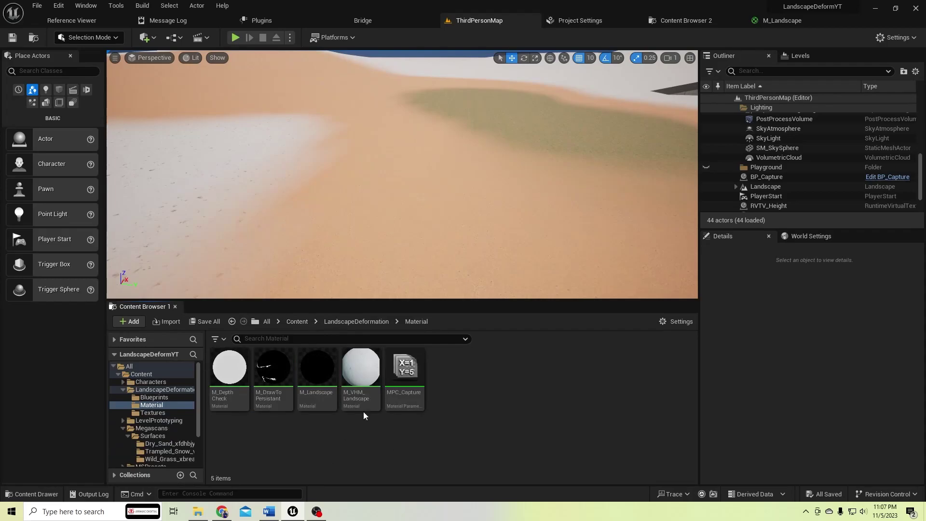
{"action": "double_click", "coordinate": [361, 369]}
- Move the M_VHM_Landscape result node farther away from the other nodes to make room in the graph
{"action": "scroll", "coordinate": [427, 224], "scroll_direction": "down", "scroll_amount": 7}
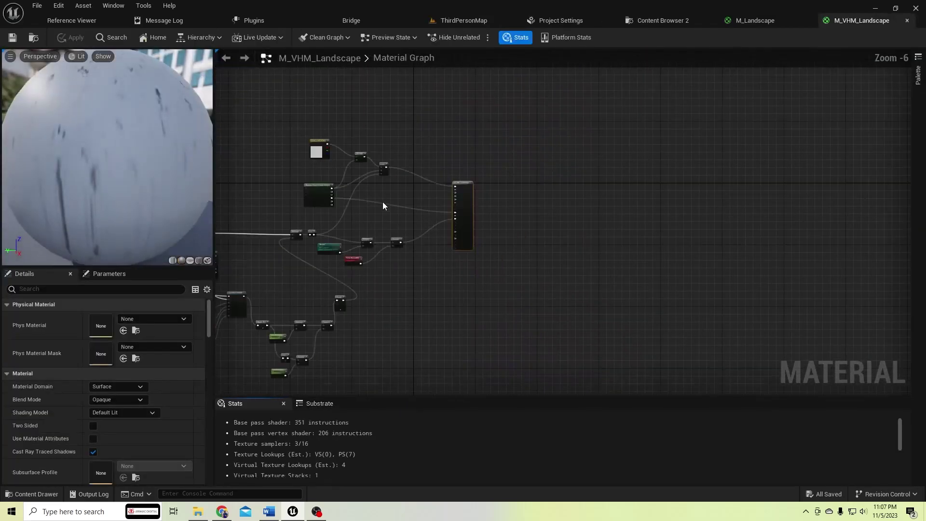
{"action": "scroll", "coordinate": [383, 205], "scroll_direction": "up", "scroll_amount": 2}
{"action": "left_click_drag", "start_coordinate": [550, 191], "coordinate": [653, 184]}
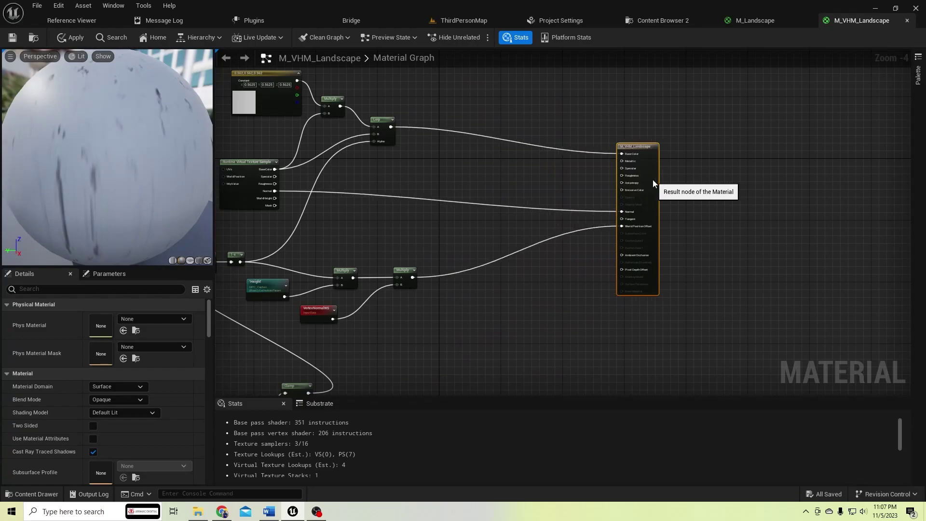
- Add a LinearInterpolate node driven by the Runtime Virtual Texture Sample's Specular output, with that connection going into Alpha
{"action": "scroll", "coordinate": [309, 200], "scroll_direction": "up", "scroll_amount": 2}
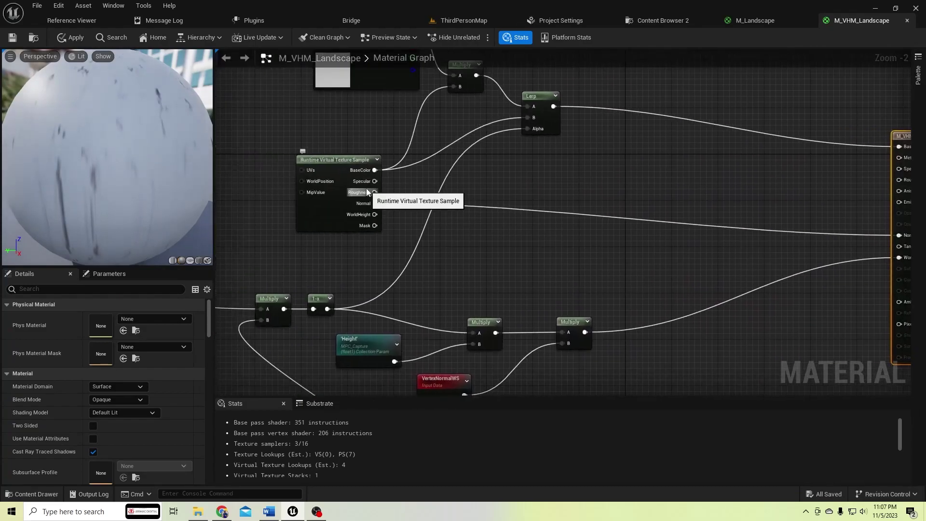
{"action": "scroll", "coordinate": [368, 193], "scroll_direction": "up", "scroll_amount": 2}
{"action": "left_click_drag", "start_coordinate": [374, 178], "coordinate": [483, 195]}
{"action": "left_click_drag", "start_coordinate": [744, 187], "coordinate": [747, 200]}
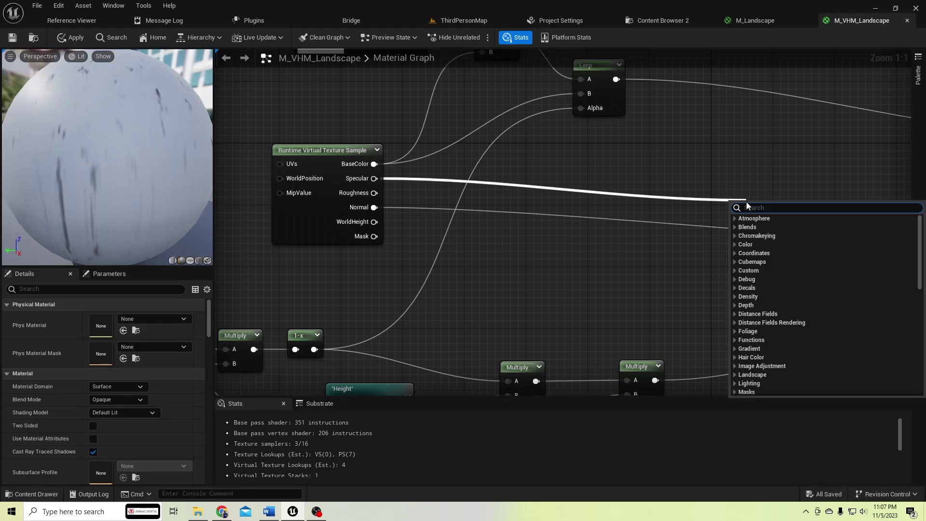
{"action": "type", "text": "lerp"}
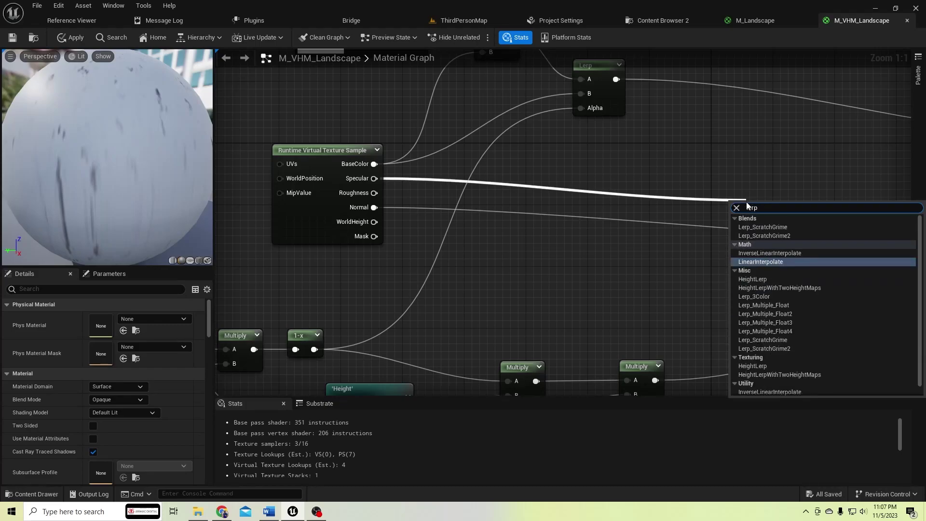
{"action": "key", "text": "Down"}
{"action": "key", "text": "Return"}
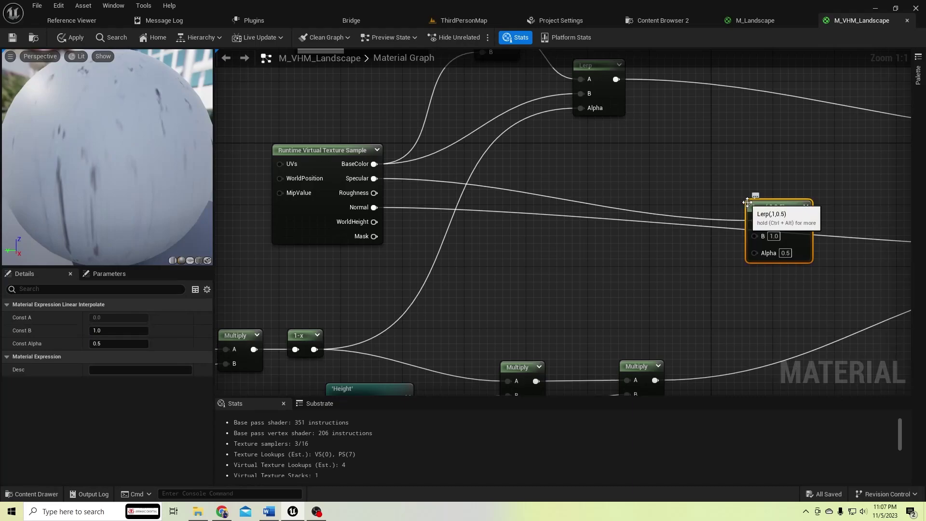
{"action": "left_click_drag", "start_coordinate": [753, 221], "coordinate": [754, 253], "text": "ctrl"}
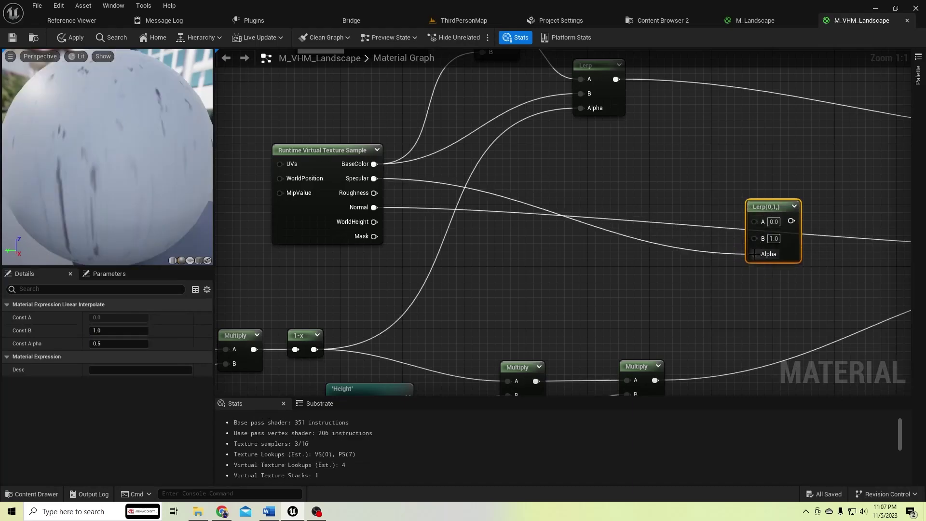
- Feed the Multiply that combines height and VertexNormalWS into the new Lerp's B input, and set A to 0.1
{"action": "scroll", "coordinate": [746, 262], "scroll_direction": "down", "scroll_amount": 1}
{"action": "right_click_drag", "start_coordinate": [733, 276], "coordinate": [567, 211]}
{"action": "right_click_drag", "start_coordinate": [565, 314], "coordinate": [546, 284]}
{"action": "left_click_drag", "start_coordinate": [597, 159], "coordinate": [613, 195]}
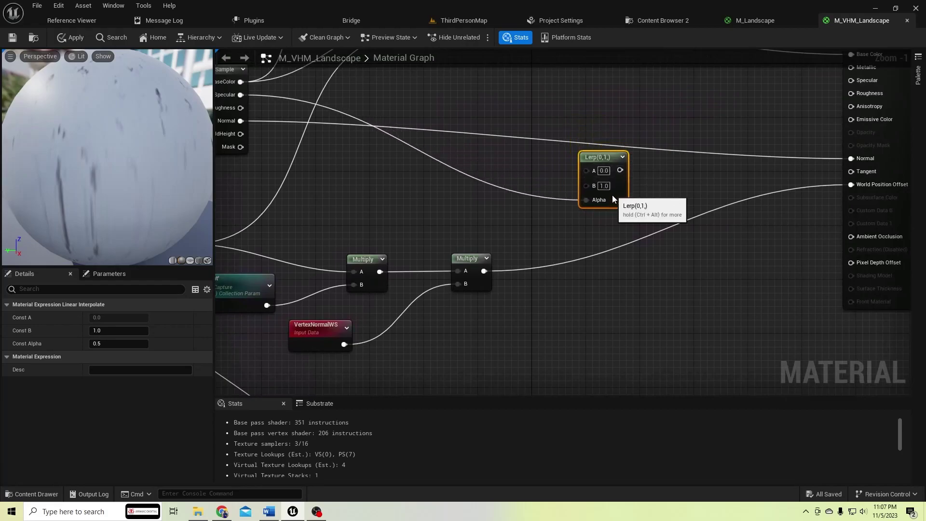
{"action": "scroll", "coordinate": [608, 199], "scroll_direction": "up", "scroll_amount": 1}
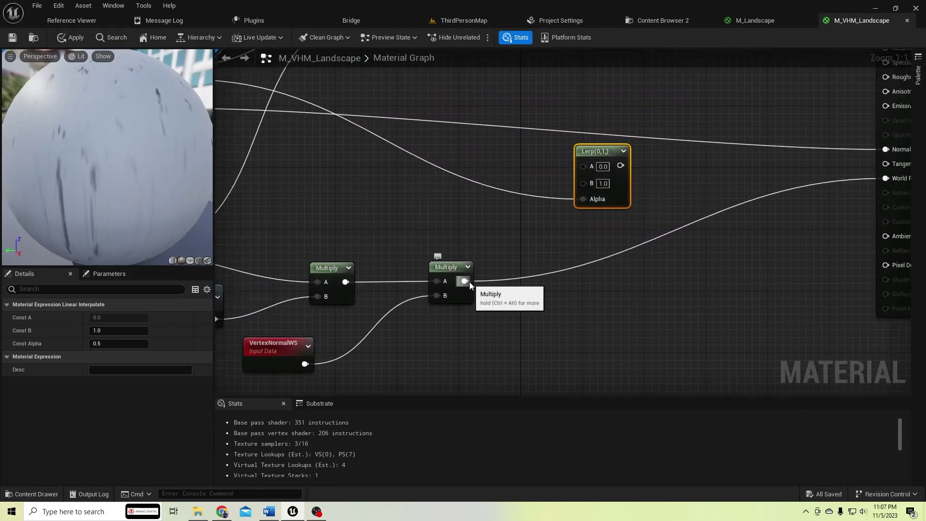
{"action": "left_click_drag", "start_coordinate": [469, 281], "coordinate": [583, 185]}
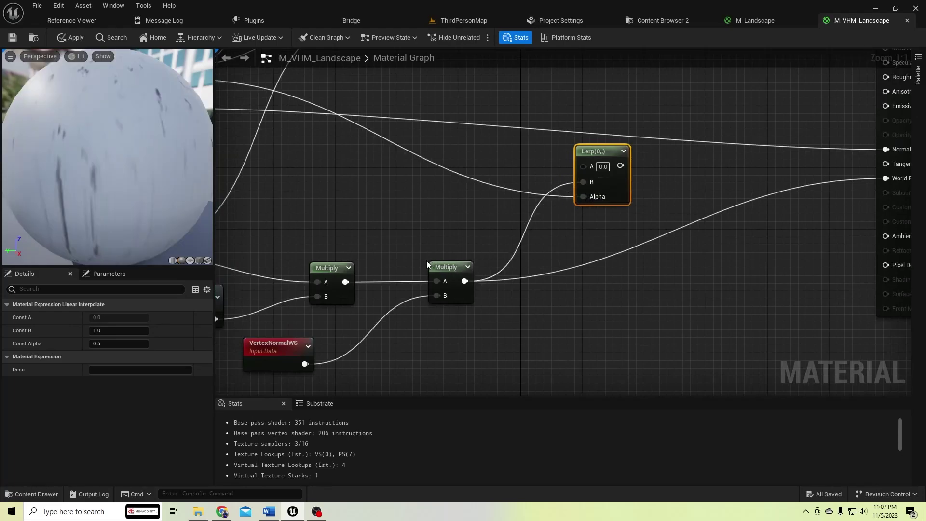
{"action": "right_click_drag", "start_coordinate": [502, 219], "coordinate": [488, 275]}
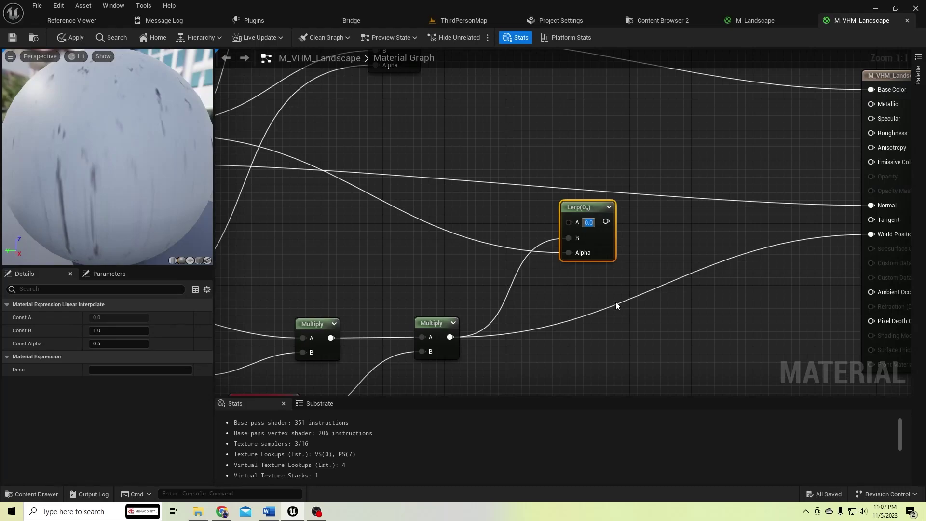
{"action": "type", "text": "0.1"}
{"action": "key", "text": "Return"}
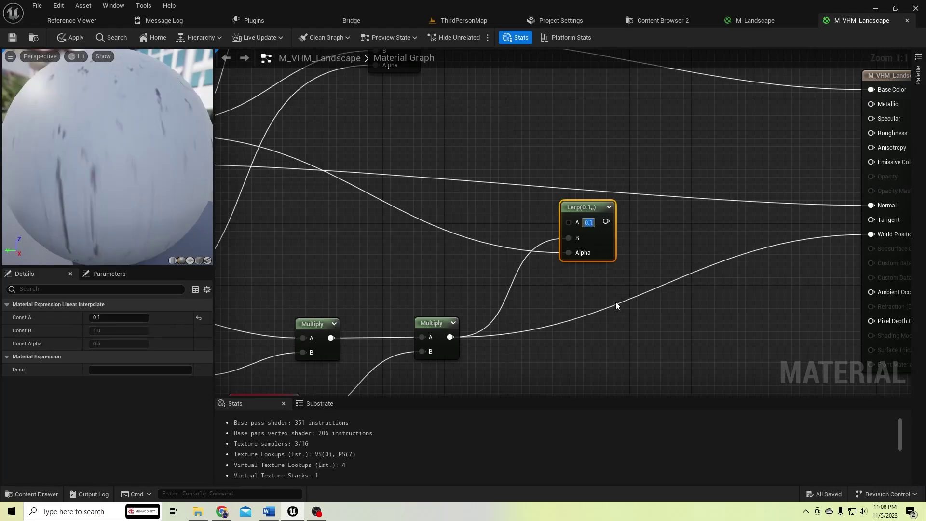
- Connect the new Lerp's output to World Position Offset, and apply and save the M_VHM_Landscape material
{"action": "right_click_drag", "start_coordinate": [616, 302], "coordinate": [560, 252]}
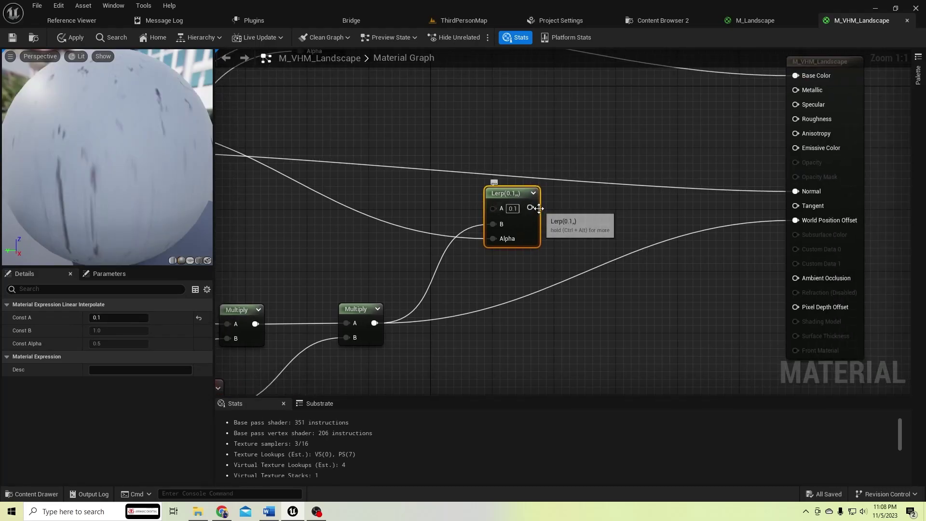
{"action": "left_click_drag", "start_coordinate": [536, 209], "coordinate": [797, 221]}
{"action": "scroll", "coordinate": [772, 234], "scroll_direction": "down", "scroll_amount": 3}
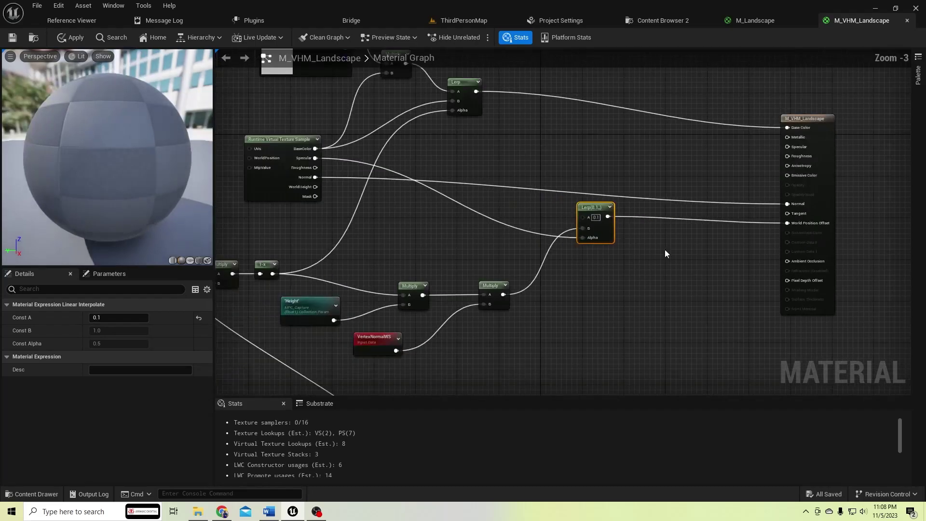
{"action": "left_click", "coordinate": [69, 38]}
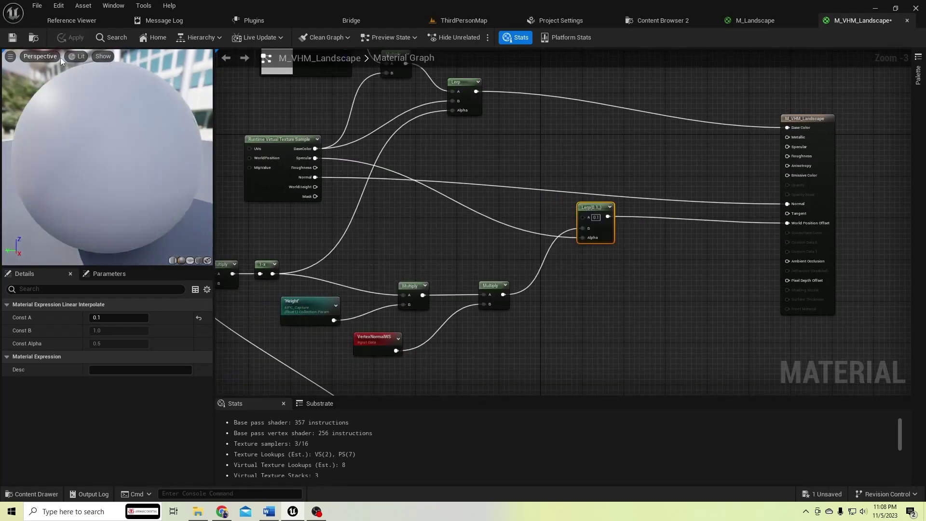
{"action": "left_click", "coordinate": [12, 38]}
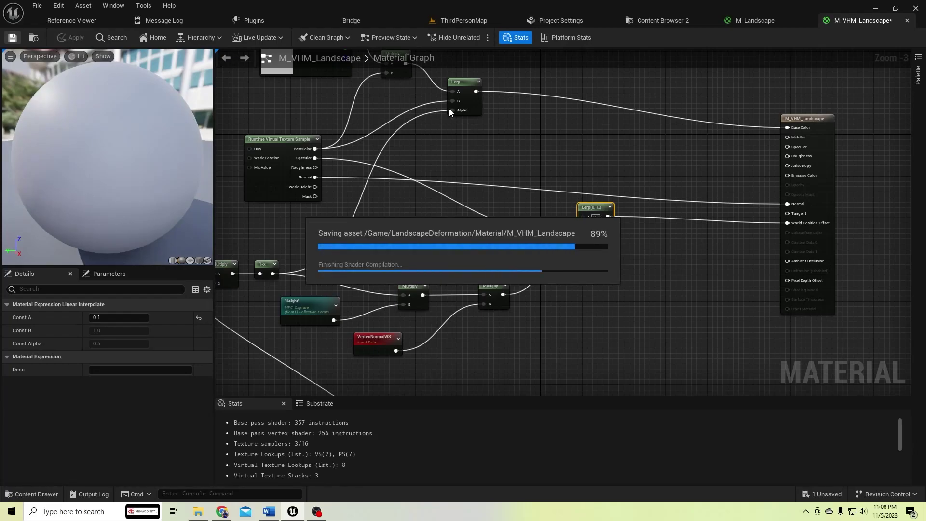
- Play-test ThirdPersonMap again, running the character over sand and grass to check the deformation, and stop playing
{"action": "left_click", "coordinate": [464, 23]}
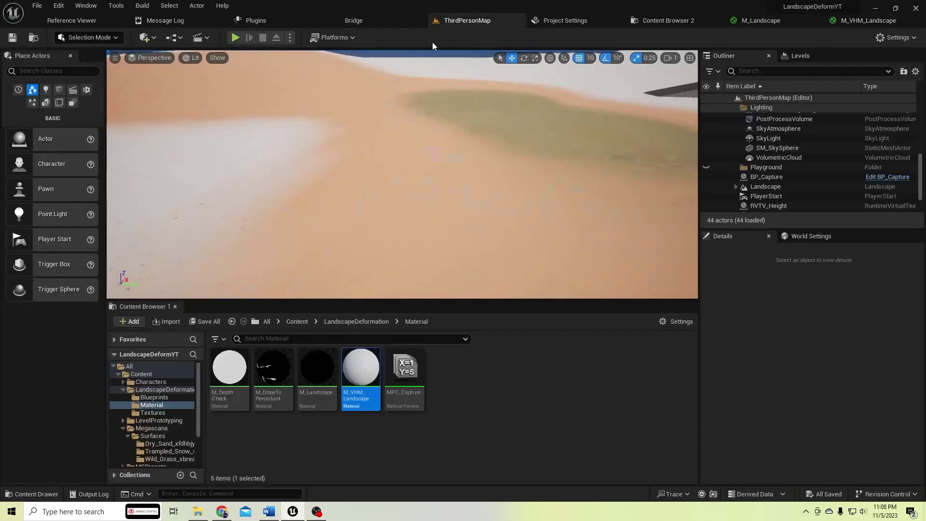
{"action": "left_click", "coordinate": [238, 38]}
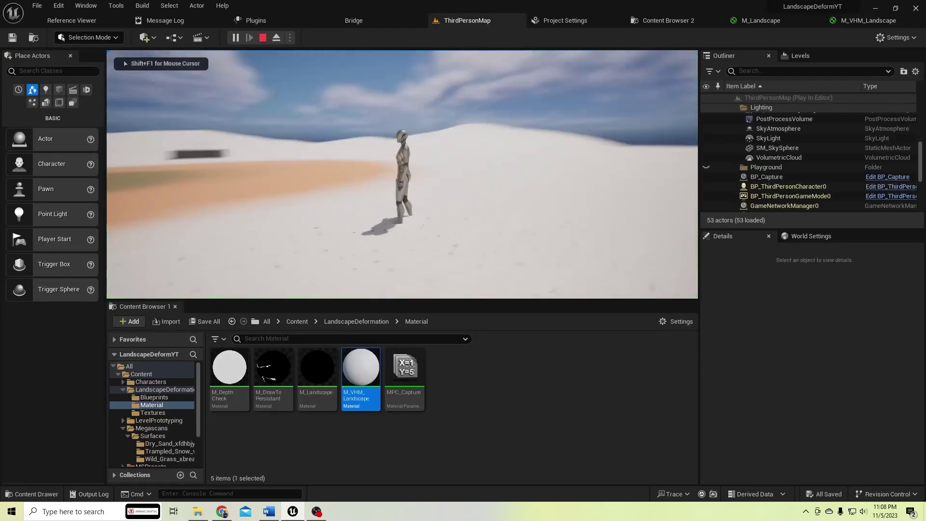
{"action": "key", "text": "w"}
{"action": "key", "text": "a"}
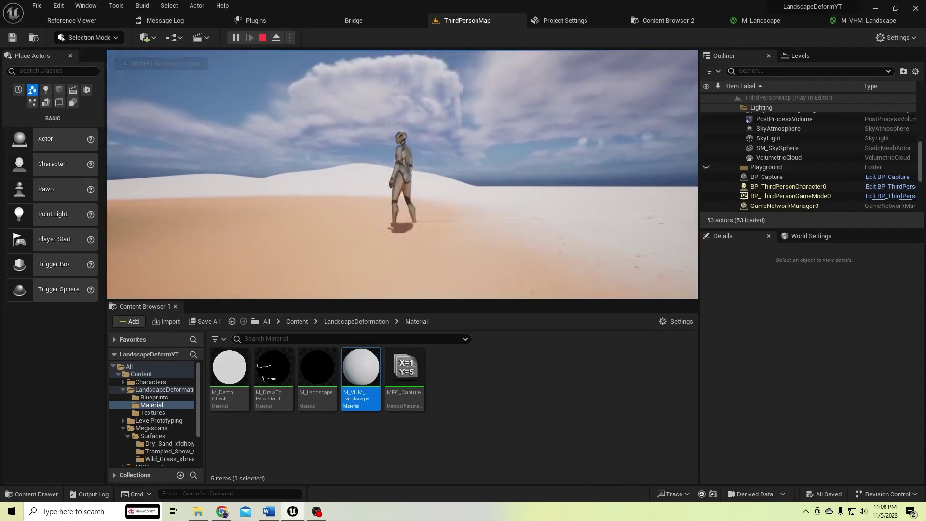
{"action": "key", "text": "s"}
{"action": "key", "text": "a"}
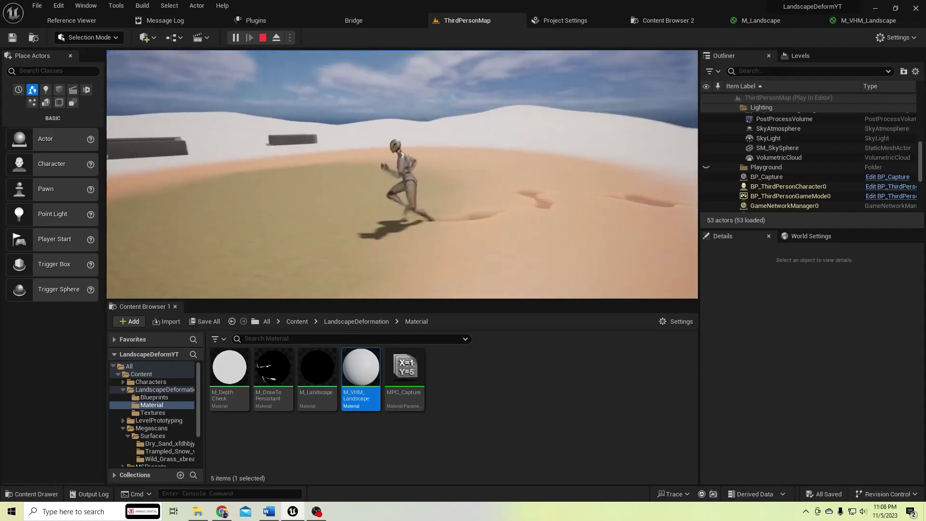
{"action": "key", "text": "w"}
{"action": "key", "text": "a"}
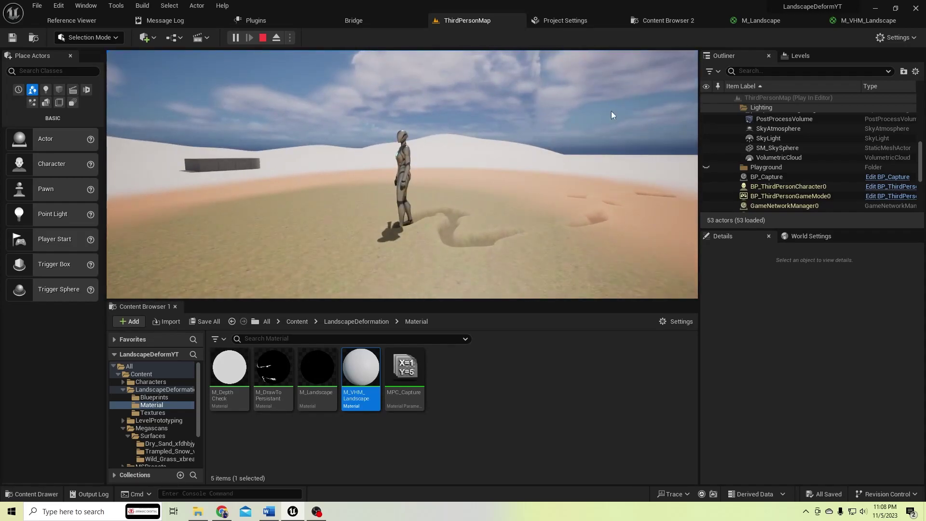
{"action": "key", "text": "Escape"}
- Review the height and World Position Offset wiring in M_VHM_Landscape, and move the 0.1 Lerp node clear of the Normal connection
{"action": "left_click", "coordinate": [865, 21]}
{"action": "scroll", "coordinate": [657, 253], "scroll_direction": "down", "scroll_amount": 3}
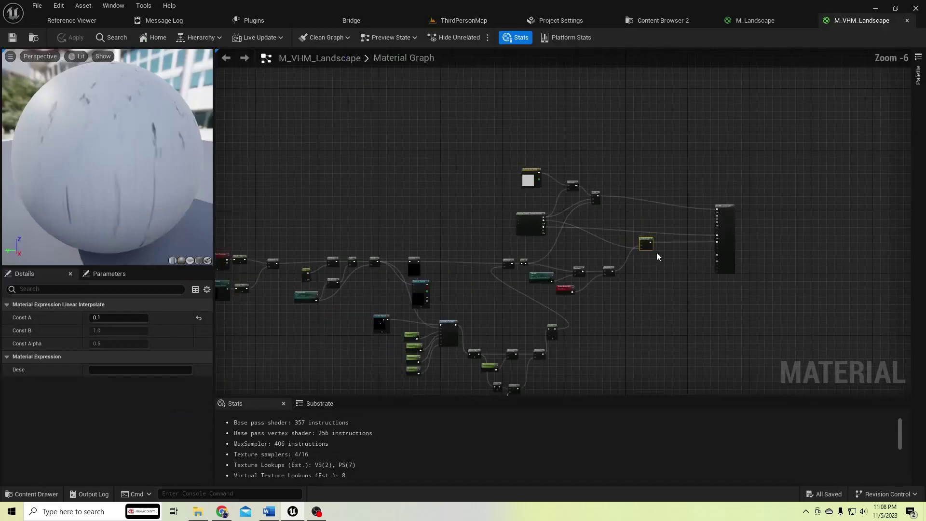
{"action": "scroll", "coordinate": [656, 252], "scroll_direction": "up", "scroll_amount": 4}
{"action": "scroll", "coordinate": [656, 252], "scroll_direction": "up", "scroll_amount": 2}
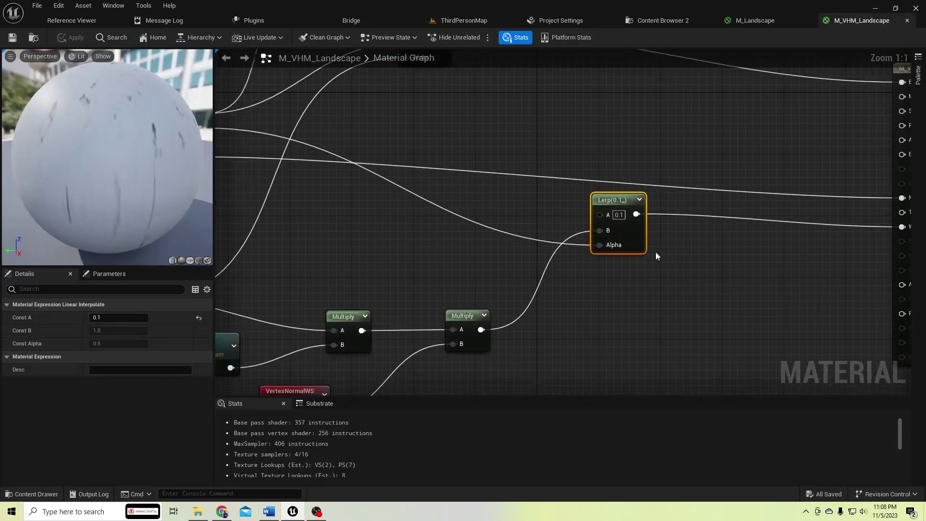
{"action": "scroll", "coordinate": [656, 252], "scroll_direction": "down", "scroll_amount": 2}
{"action": "right_click_drag", "start_coordinate": [656, 252], "coordinate": [571, 256]}
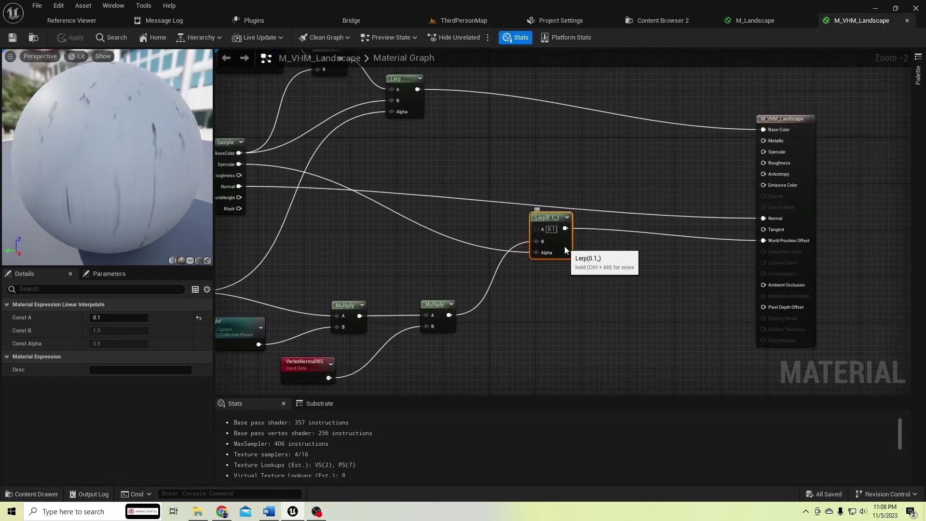
{"action": "left_click_drag", "start_coordinate": [566, 249], "coordinate": [601, 268]}
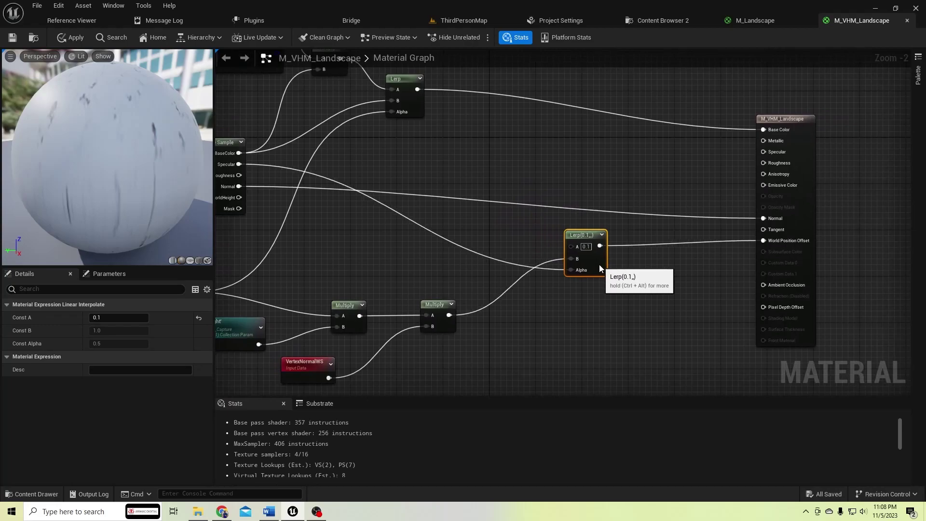
{"action": "scroll", "coordinate": [599, 264], "scroll_direction": "up", "scroll_amount": 2}
{"action": "right_click_drag", "start_coordinate": [536, 296], "coordinate": [730, 208]}
{"action": "scroll", "coordinate": [776, 219], "scroll_direction": "down", "scroll_amount": 2}
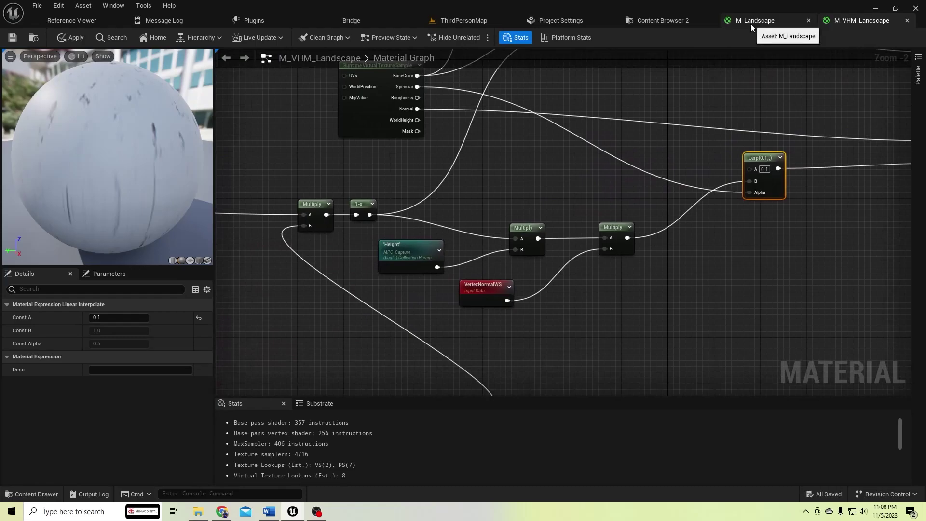
- In M_Landscape, connect the BreakMaterialAttributes Specular output to the Runtime Virtual Texture Output's Specular input, and apply and save the material
{"action": "left_click", "coordinate": [751, 20]}
{"action": "scroll", "coordinate": [569, 232], "scroll_direction": "down", "scroll_amount": 3}
{"action": "scroll", "coordinate": [556, 241], "scroll_direction": "up", "scroll_amount": 3}
{"action": "scroll", "coordinate": [554, 244], "scroll_direction": "up", "scroll_amount": 3}
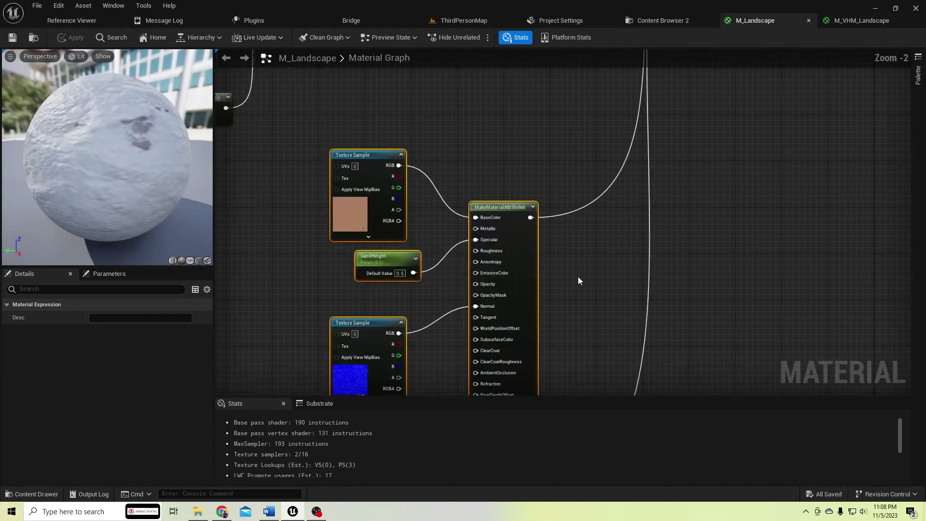
{"action": "right_click_drag", "start_coordinate": [579, 269], "coordinate": [404, 390]}
{"action": "scroll", "coordinate": [534, 255], "scroll_direction": "down", "scroll_amount": 3}
{"action": "right_click_drag", "start_coordinate": [541, 253], "coordinate": [443, 349]}
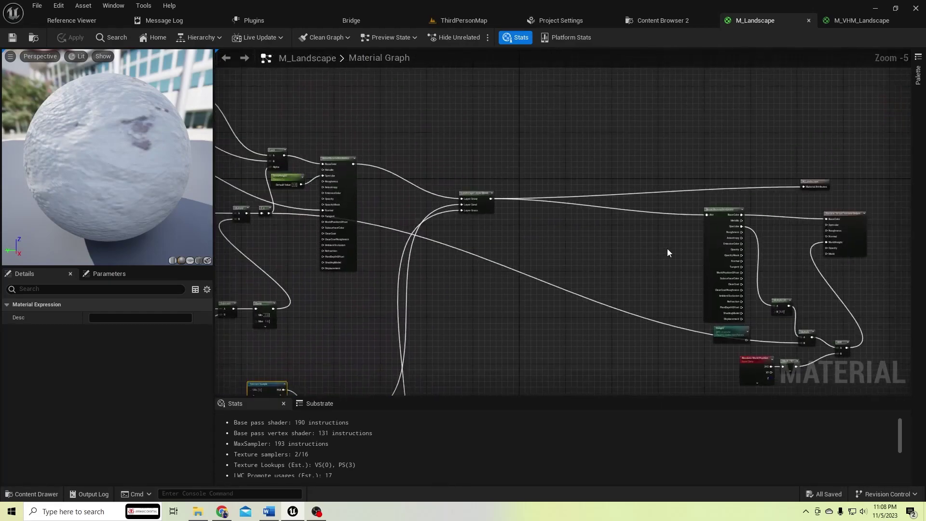
{"action": "scroll", "coordinate": [772, 235], "scroll_direction": "up", "scroll_amount": 3}
{"action": "right_click_drag", "start_coordinate": [793, 235], "coordinate": [505, 208]}
{"action": "scroll", "coordinate": [505, 208], "scroll_direction": "up", "scroll_amount": 2}
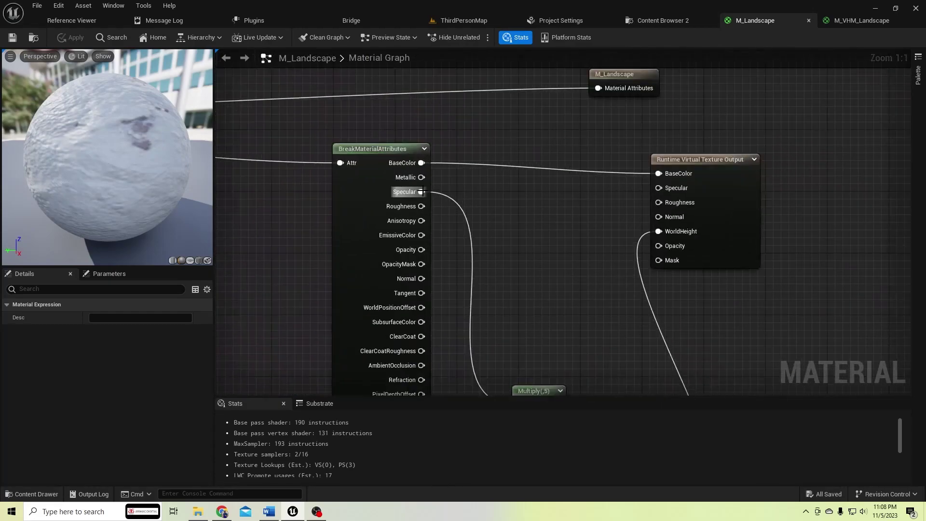
{"action": "left_click_drag", "start_coordinate": [422, 191], "coordinate": [425, 194]}
{"action": "left_click_drag", "start_coordinate": [663, 189], "coordinate": [662, 188]}
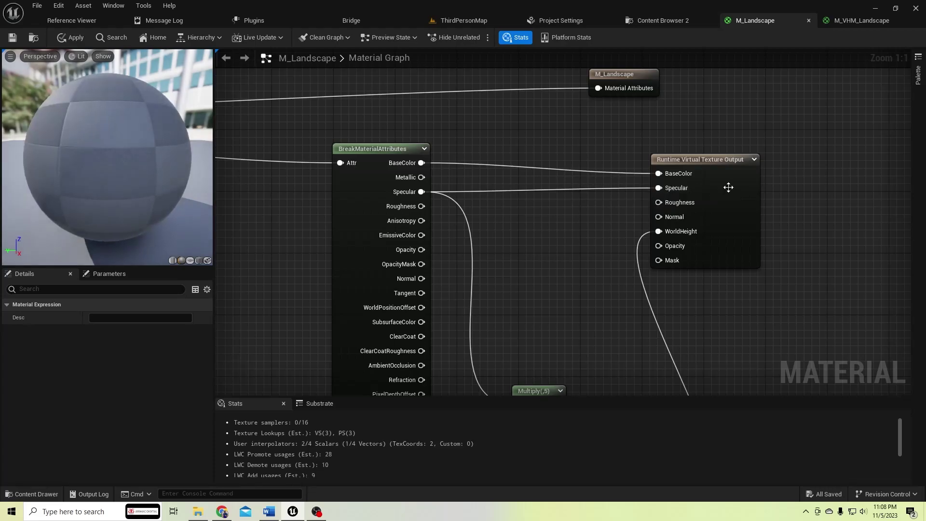
{"action": "left_click", "coordinate": [67, 43]}
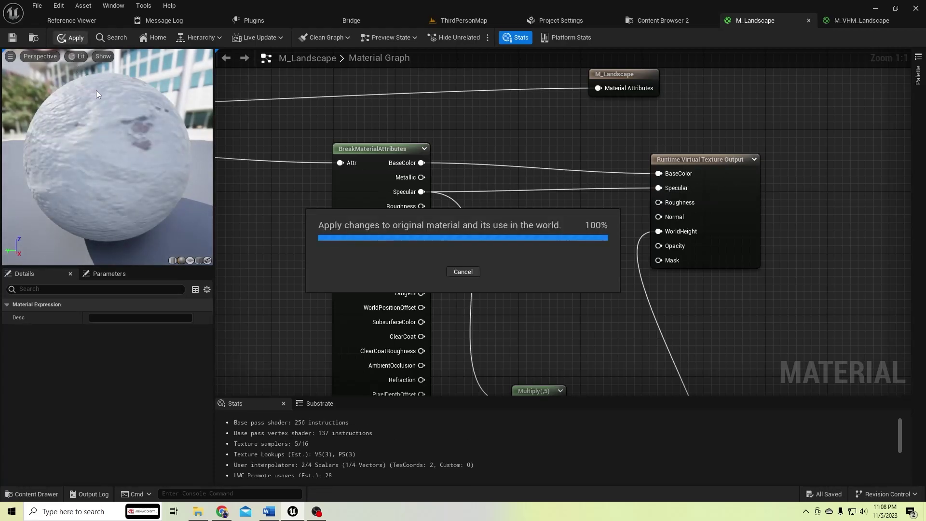
{"action": "left_click", "coordinate": [12, 38]}
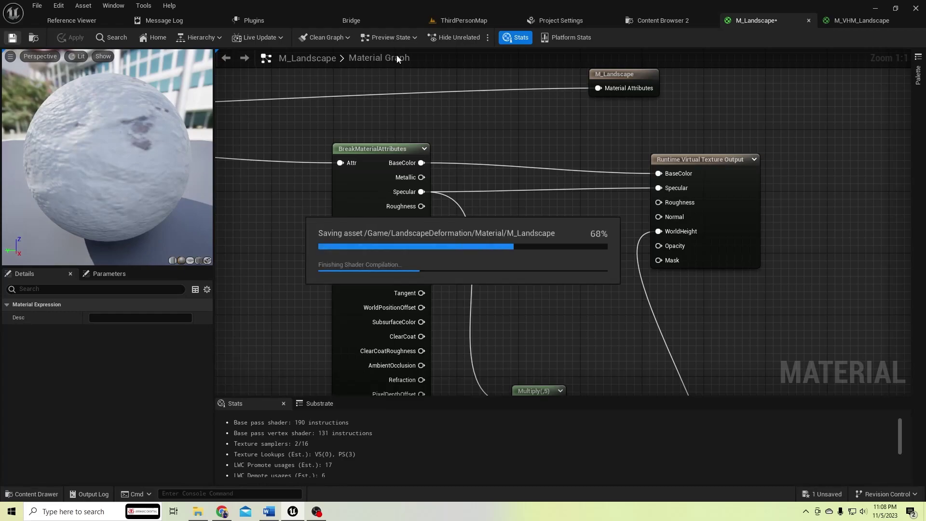
- Play-test ThirdPersonMap, running the character across snow, sand and grass to compare the trail depth on each layer, and stop playing
{"action": "left_click", "coordinate": [463, 21]}
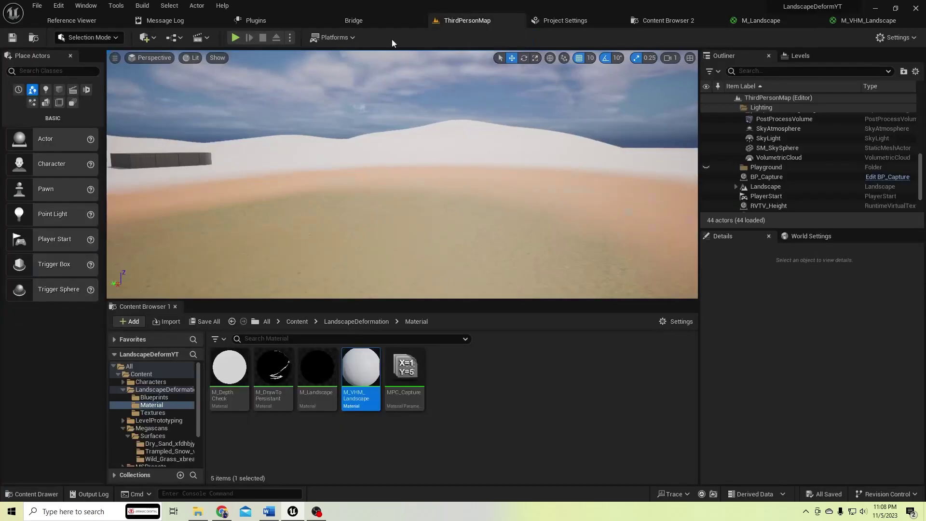
{"action": "key", "text": "alt+p"}
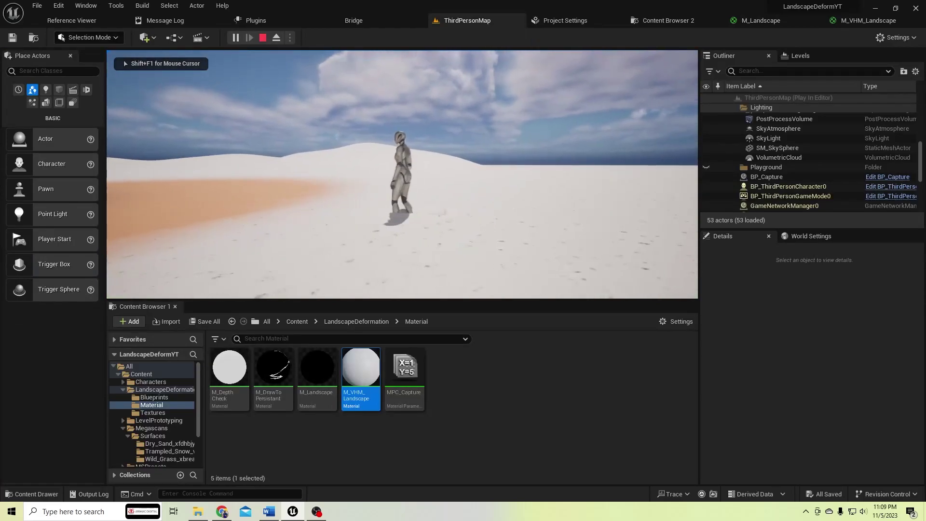
{"action": "key", "text": "a"}
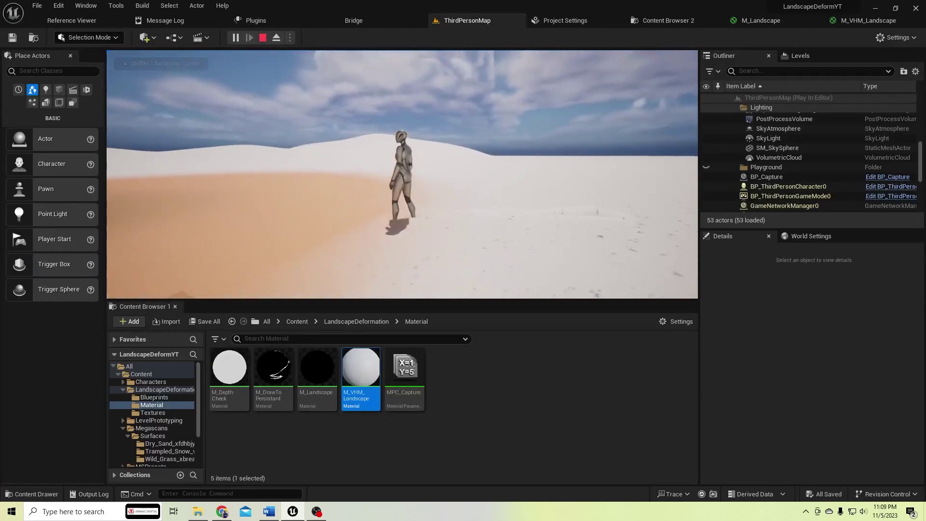
{"action": "key", "text": "a"}
{"action": "key", "text": "s"}
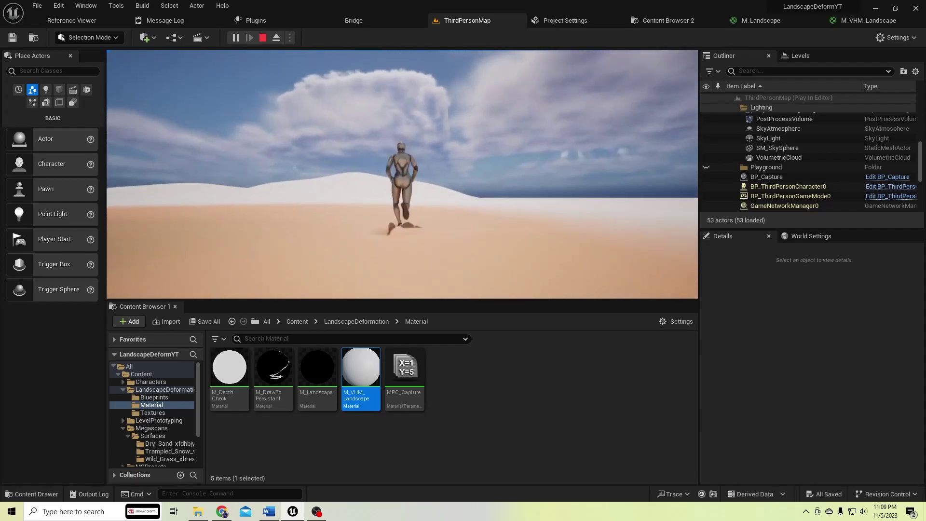
{"action": "key", "text": "a"}
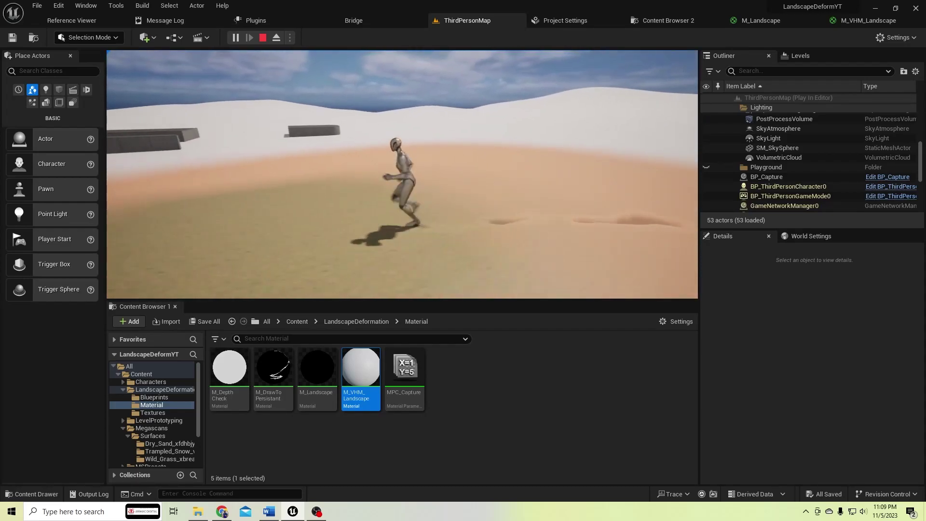
{"action": "key", "text": "d"}
{"action": "key", "text": "s"}
{"action": "key", "text": "d"}
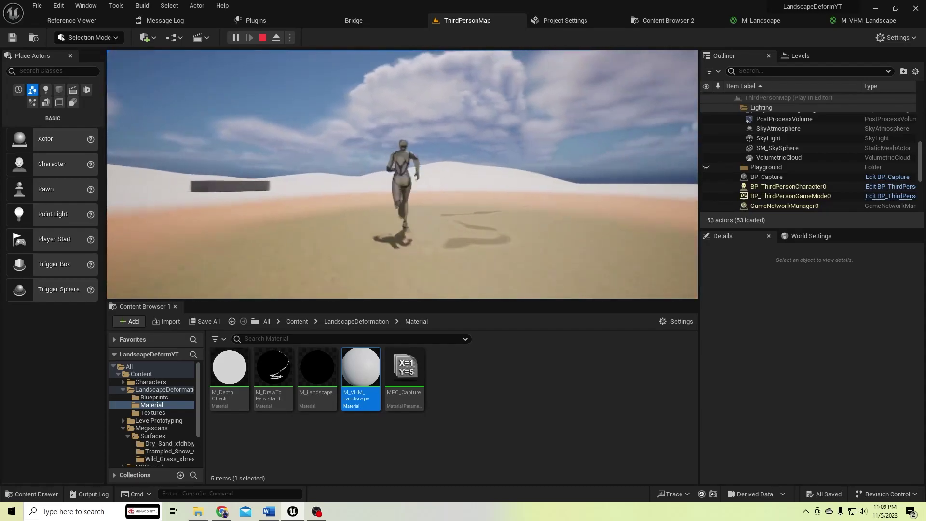
{"action": "key", "text": "w"}
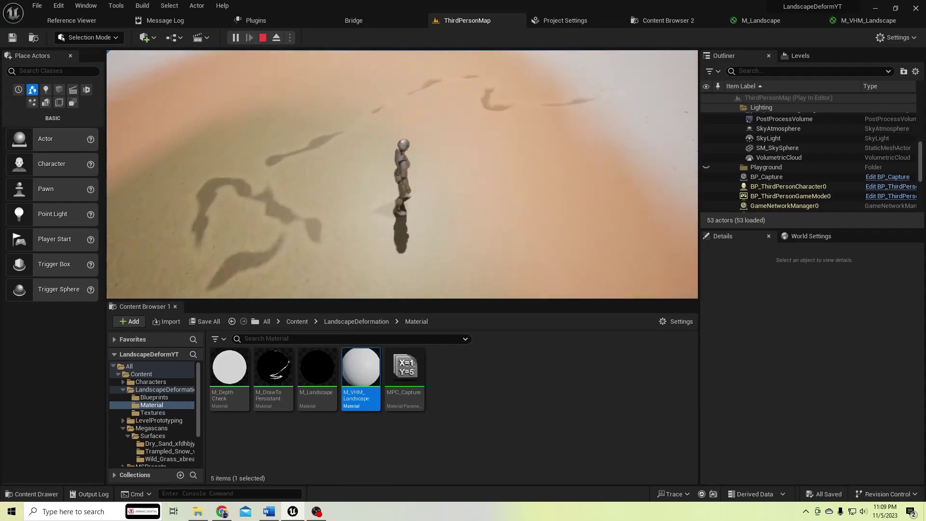
{"action": "key", "text": "a"}
{"action": "key", "text": "s"}
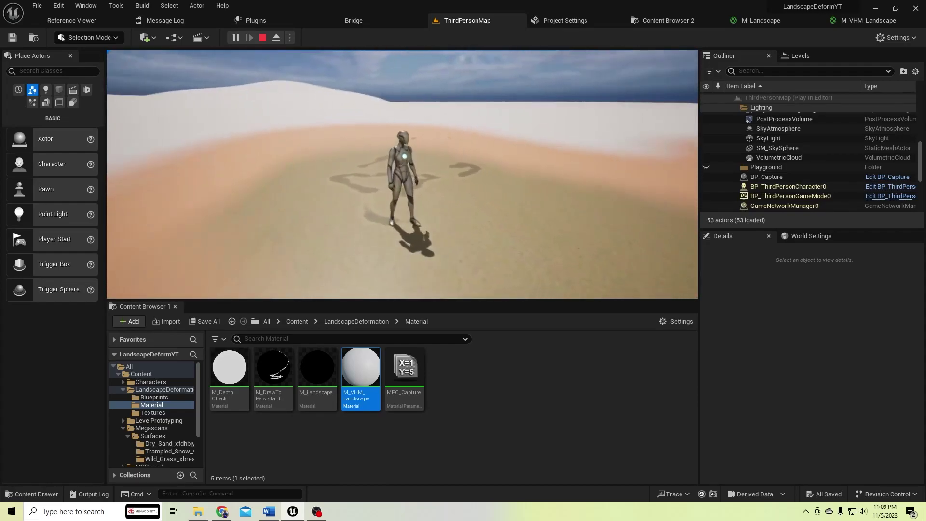
{"action": "key", "text": "d"}
{"action": "key", "text": "w"}
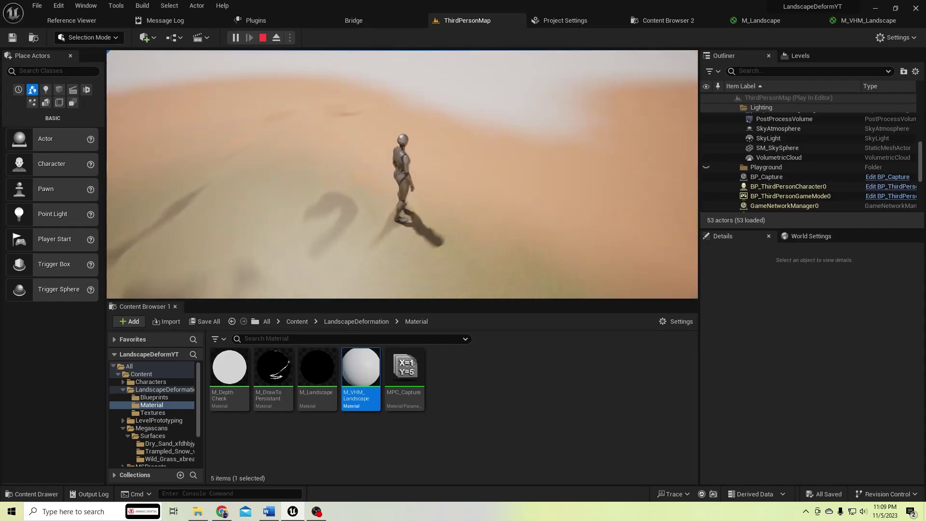
{"action": "key", "text": "Escape"}
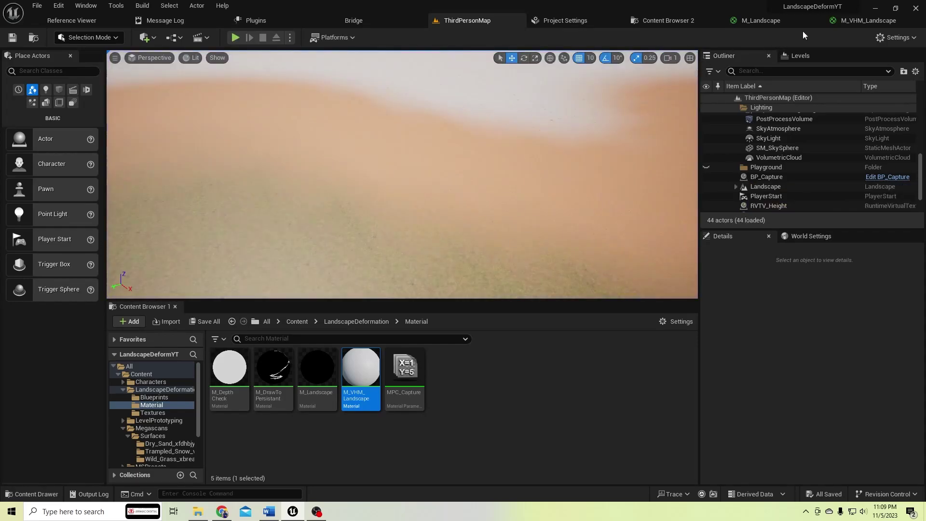
- In M_VHM_Landscape, add a LinearInterpolate node with the Runtime Virtual Texture Sample's Specular feeding its Alpha, placed above the World Position Offset Lerp
{"action": "left_click", "coordinate": [848, 22]}
{"action": "scroll", "coordinate": [610, 183], "scroll_direction": "down", "scroll_amount": 3}
{"action": "right_click_drag", "start_coordinate": [610, 183], "coordinate": [461, 207]}
{"action": "scroll", "coordinate": [443, 162], "scroll_direction": "up", "scroll_amount": 3}
{"action": "right_click_drag", "start_coordinate": [443, 162], "coordinate": [443, 207]}
{"action": "left_click_drag", "start_coordinate": [278, 212], "coordinate": [580, 202]}
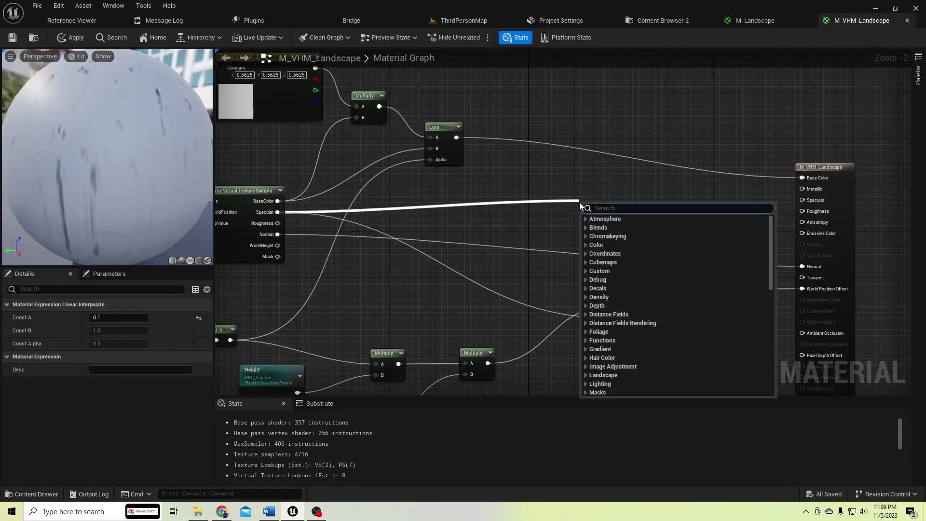
{"action": "type", "text": "lerp"}
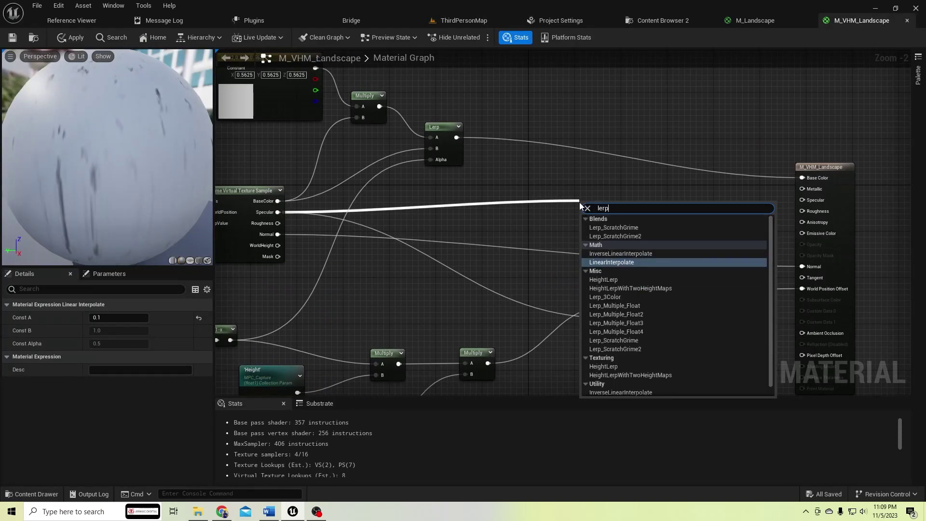
{"action": "key", "text": "Return"}
{"action": "scroll", "coordinate": [580, 201], "scroll_direction": "up", "scroll_amount": 2}
{"action": "left_click_drag", "start_coordinate": [589, 221], "coordinate": [587, 256], "text": "ctrl"}
{"action": "left_click_drag", "start_coordinate": [621, 239], "coordinate": [654, 242]}
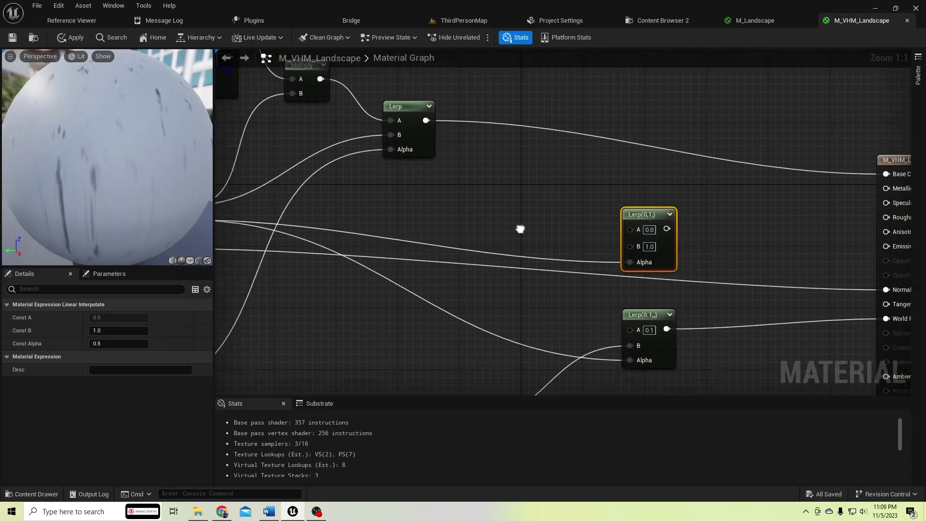
- Feed the existing trail colour Lerp into the new Lerp's B input and the virtual texture sample's BaseColor into its A input
{"action": "scroll", "coordinate": [612, 274], "scroll_direction": "down", "scroll_amount": 2}
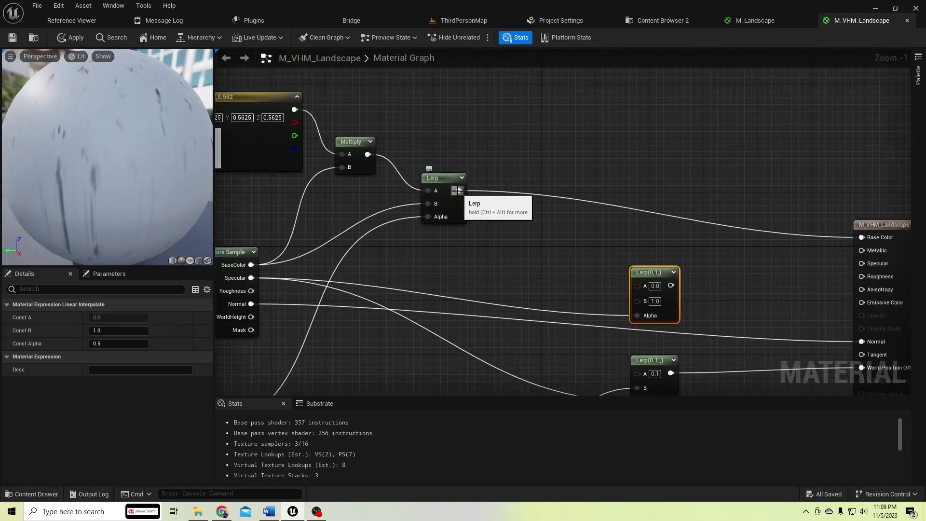
{"action": "left_click_drag", "start_coordinate": [457, 191], "coordinate": [504, 232]}
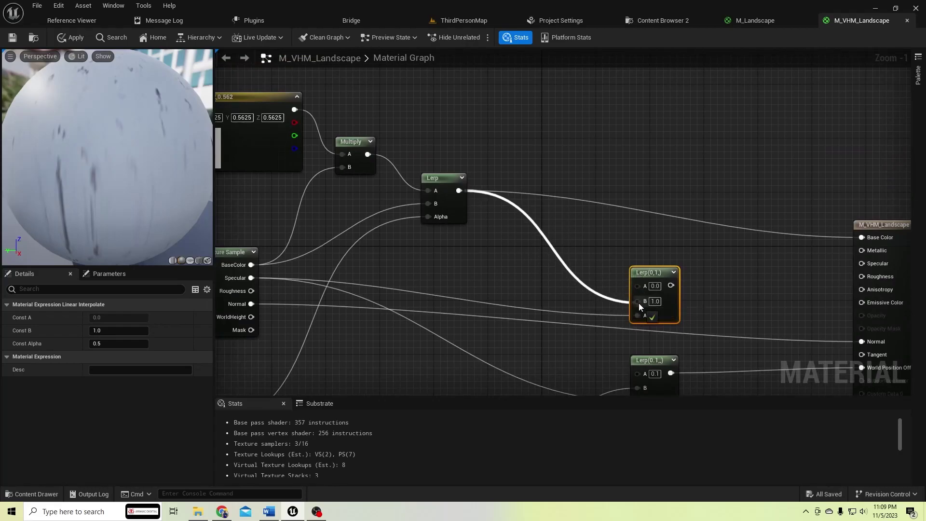
{"action": "left_click_drag", "start_coordinate": [638, 303], "coordinate": [638, 302]}
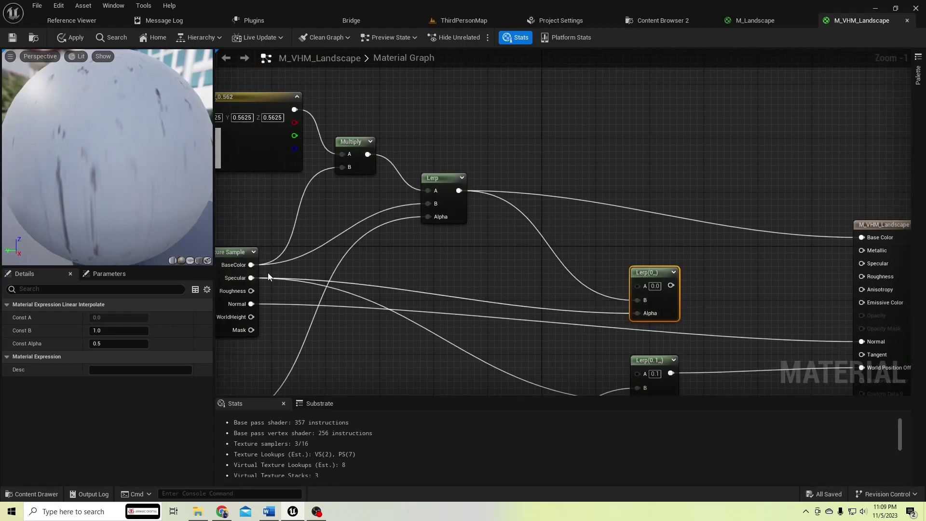
{"action": "left_click_drag", "start_coordinate": [251, 266], "coordinate": [538, 285]}
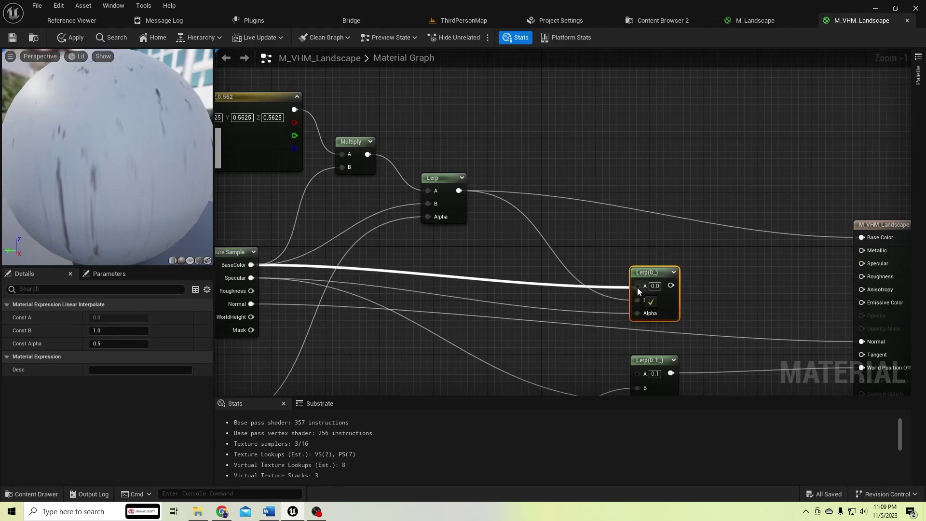
- Connect the new Lerp's output to the material's Base Color, line the node up with its wires, and apply and save M_VHM_Landscape
{"action": "left_click_drag", "start_coordinate": [637, 288], "coordinate": [851, 240]}
{"action": "left_click_drag", "start_coordinate": [659, 272], "coordinate": [653, 238]}
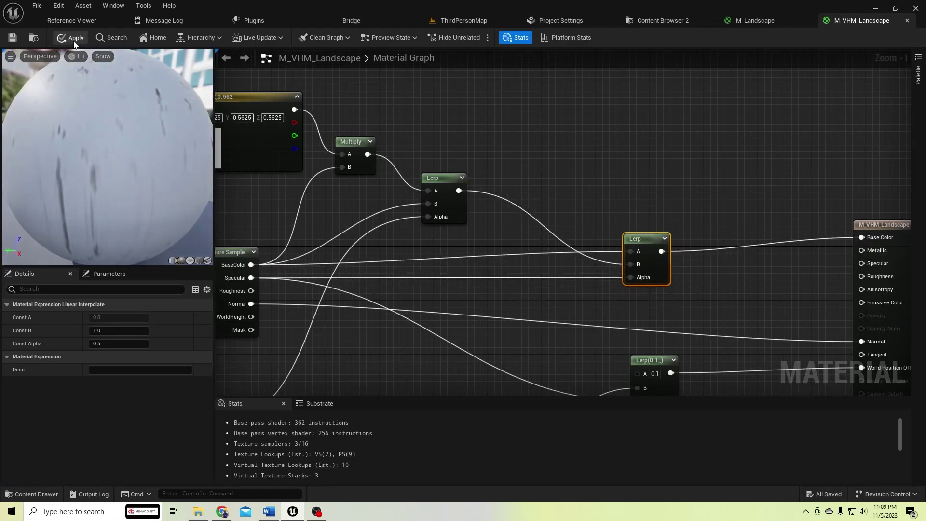
{"action": "left_click", "coordinate": [72, 38]}
{"action": "left_click", "coordinate": [13, 38]}
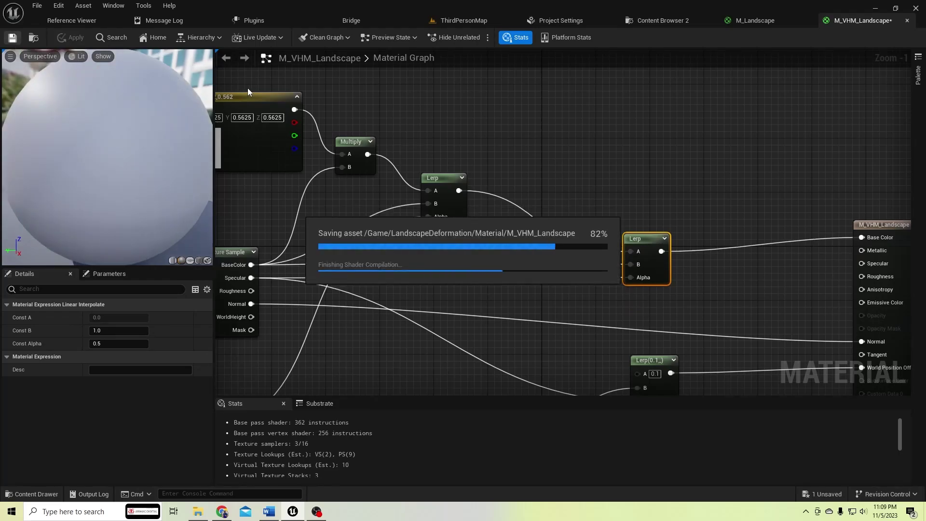
- Play-test ThirdPersonMap, running and jumping across snow, sand and grass to check the trail colouring on each layer, and stop playing
{"action": "left_click", "coordinate": [465, 21]}
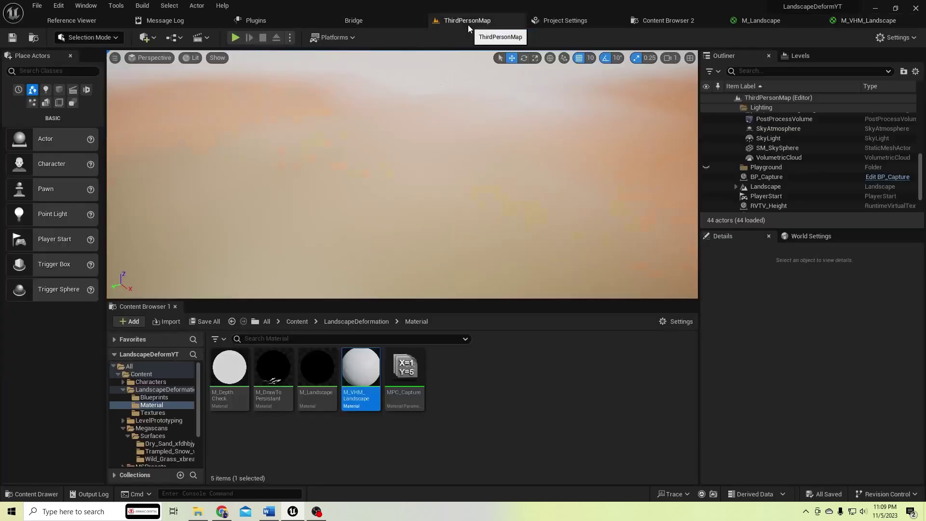
{"action": "left_click", "coordinate": [235, 37]}
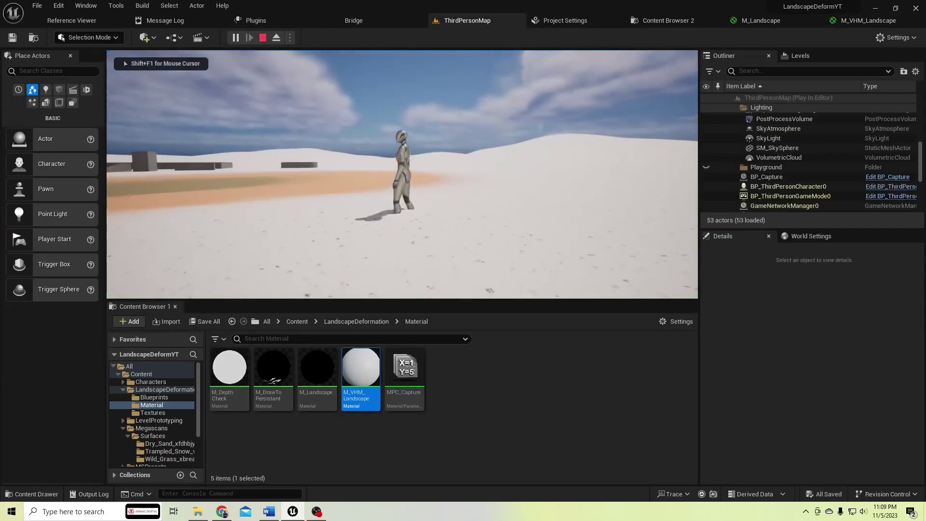
{"action": "key", "text": "s"}
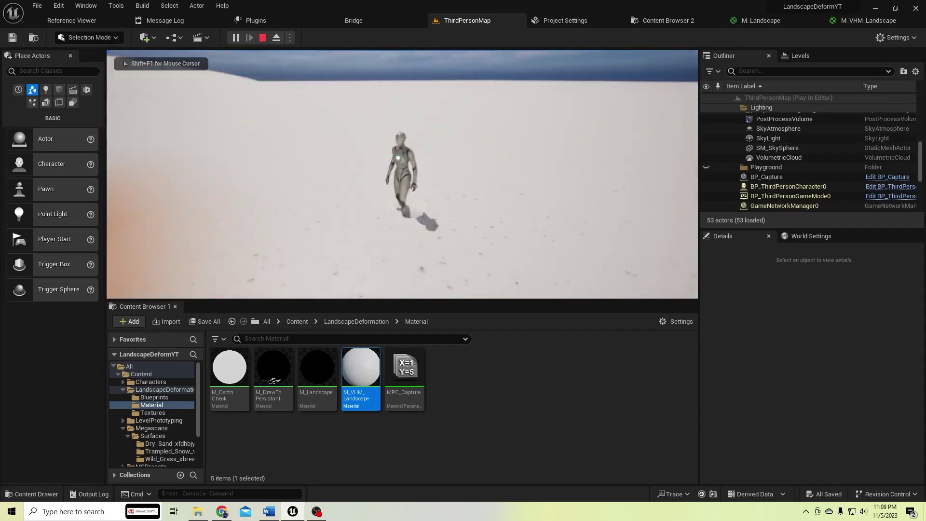
{"action": "key", "text": "space"}
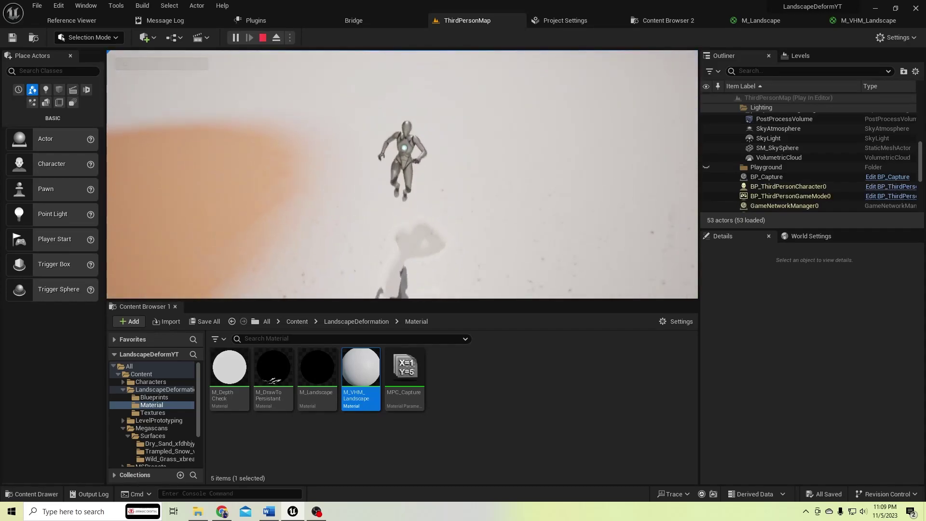
{"action": "key", "text": "a"}
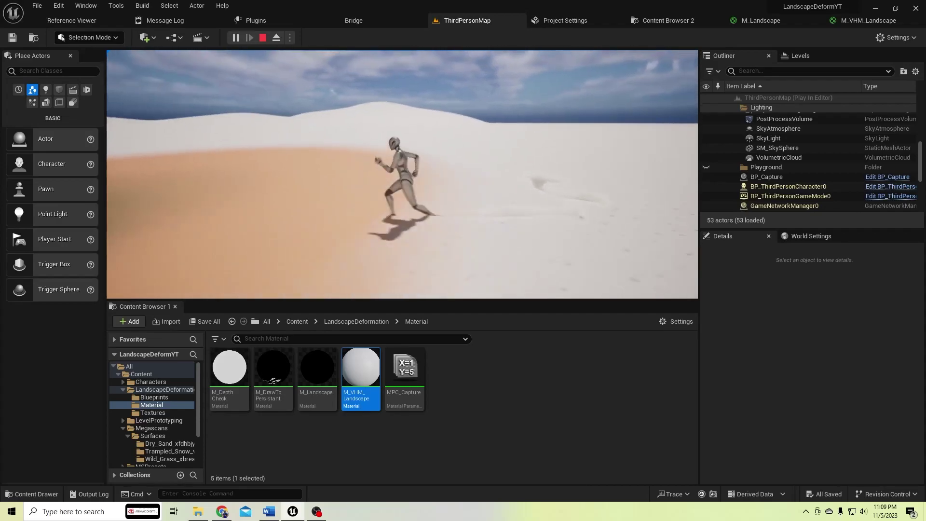
{"action": "key", "text": "w"}
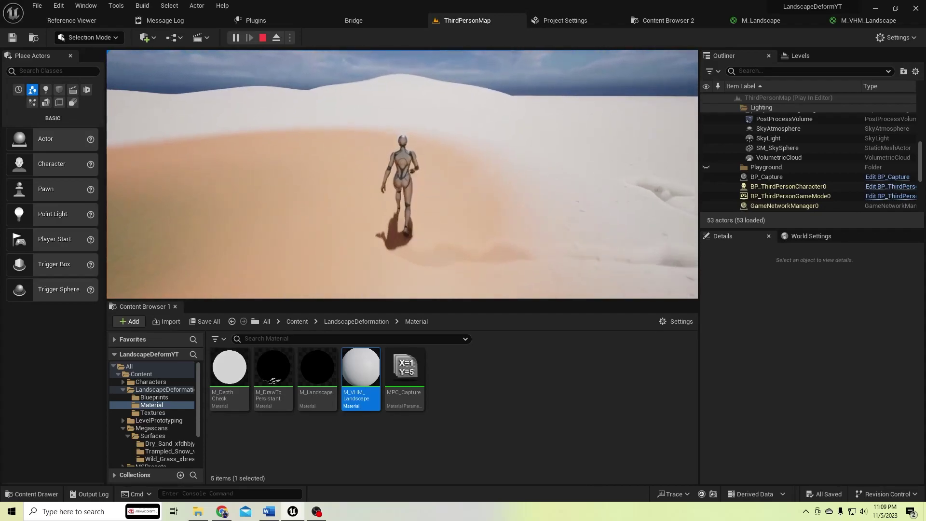
{"action": "key", "text": "a"}
{"action": "key", "text": "s"}
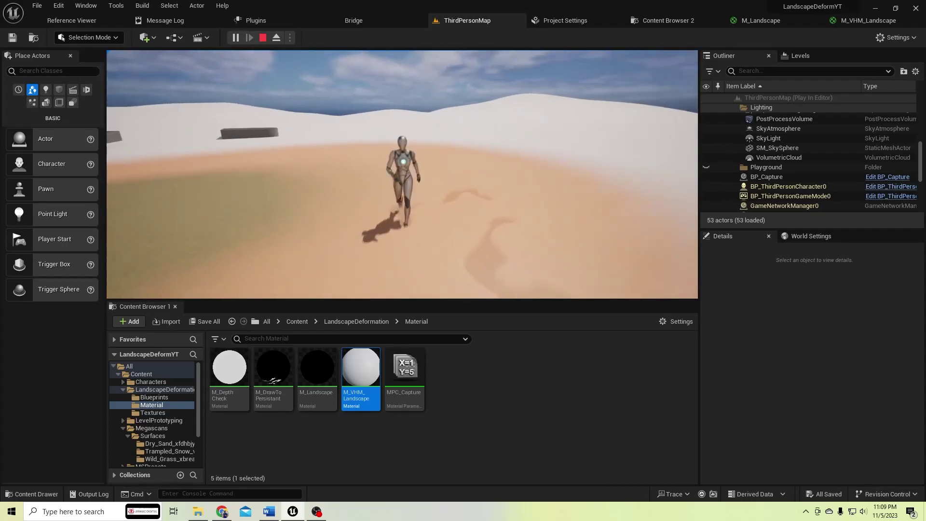
{"action": "key", "text": "d"}
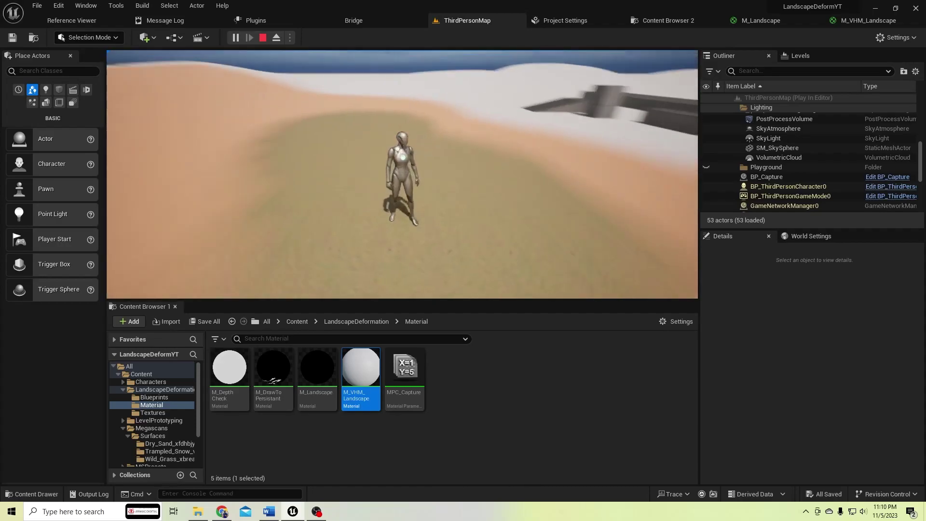
{"action": "key", "text": "w"}
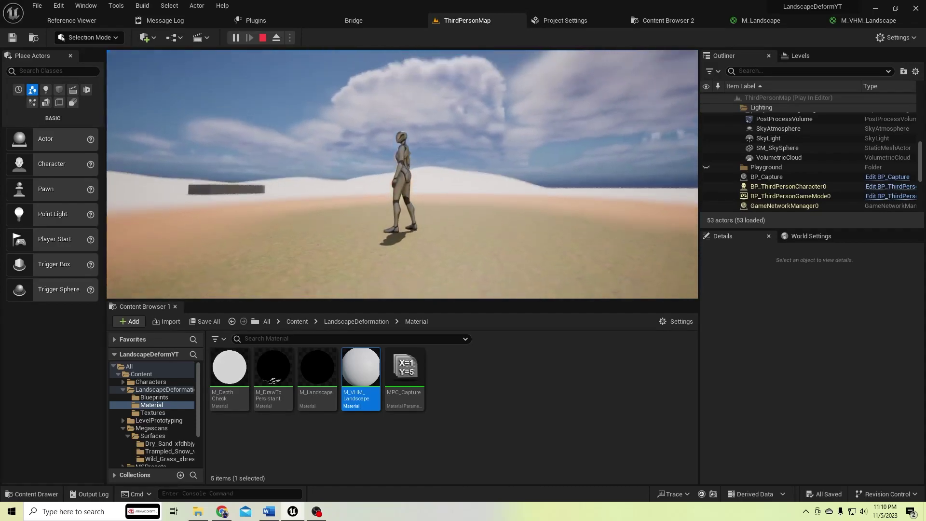
{"action": "key", "text": "w"}
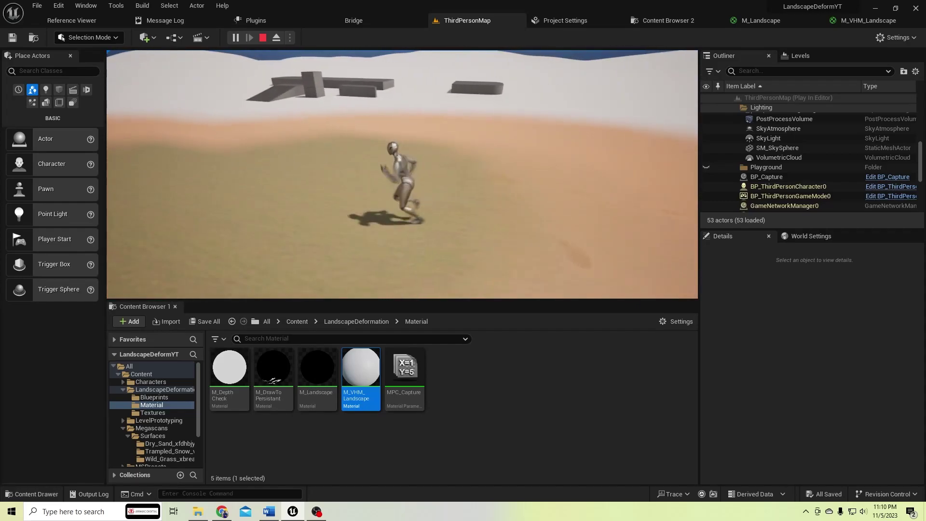
{"action": "key", "text": "w"}
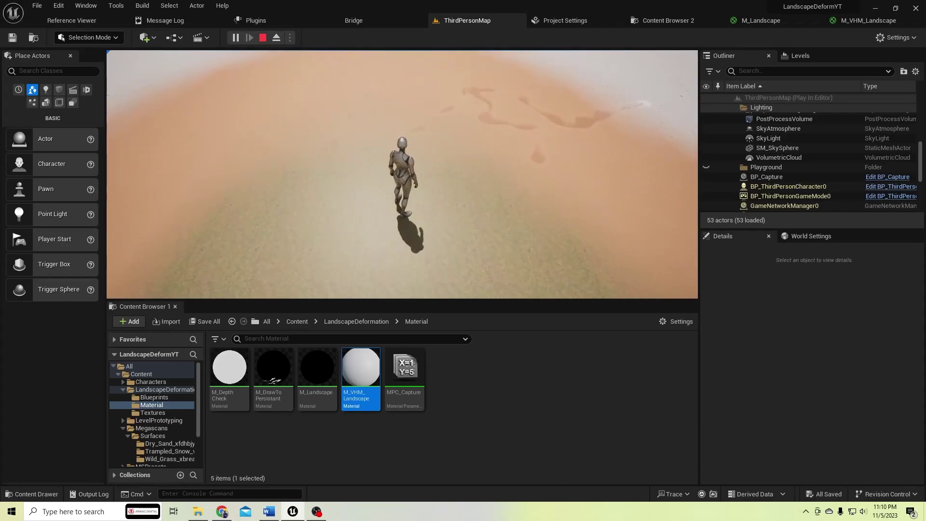
{"action": "key", "text": "Escape"}
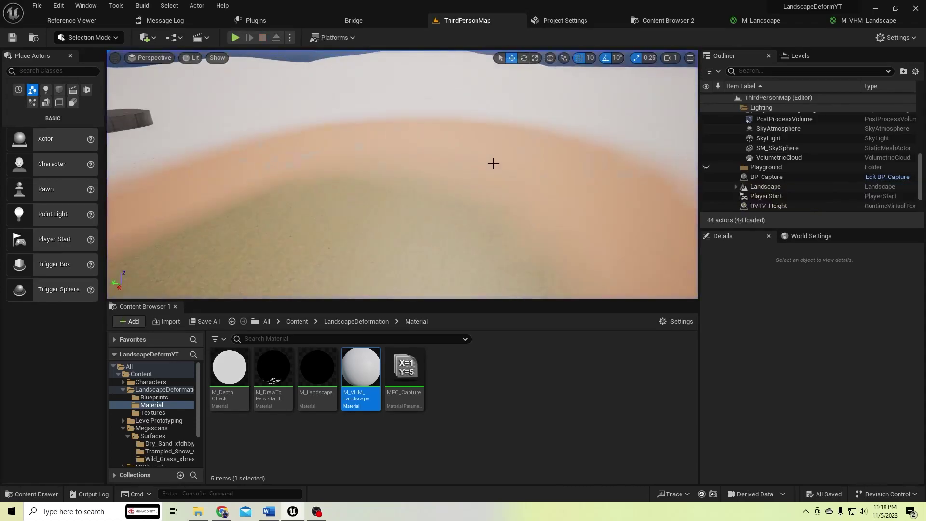
- In Landscape mode, paint the Grass layer over more of the sand towards the player start, and return to Selection mode
{"action": "right_click_drag", "start_coordinate": [479, 169], "coordinate": [460, 168]}
{"action": "left_click", "coordinate": [70, 37]}
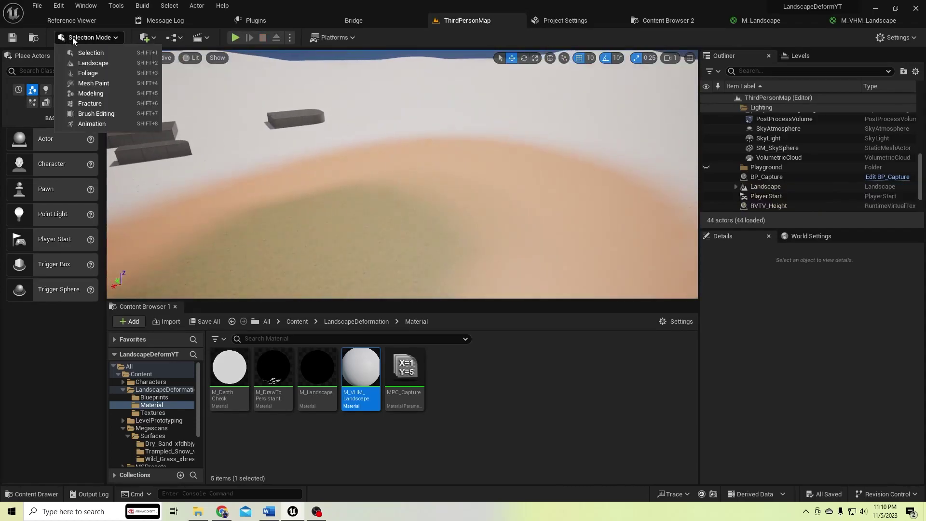
{"action": "left_click", "coordinate": [78, 59]}
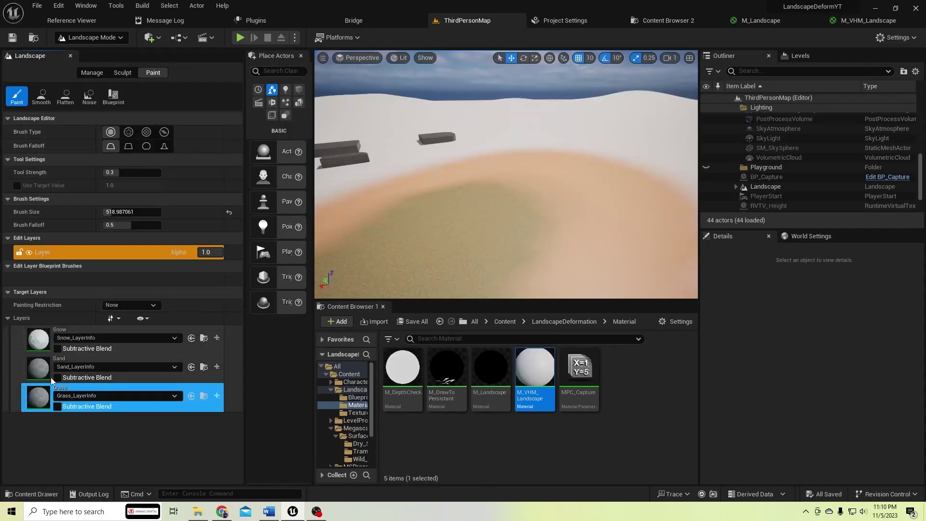
{"action": "left_click", "coordinate": [45, 398]}
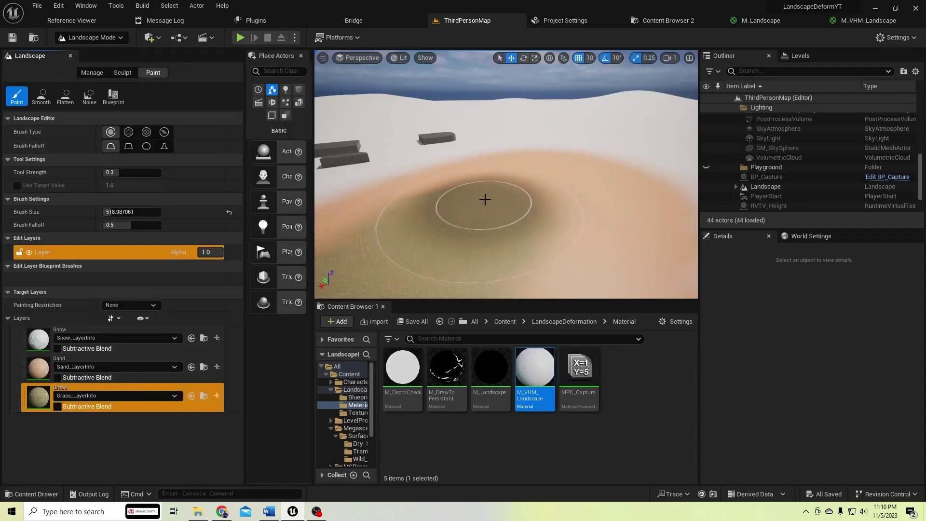
{"action": "scroll", "coordinate": [617, 197], "scroll_direction": "up", "scroll_amount": 5}
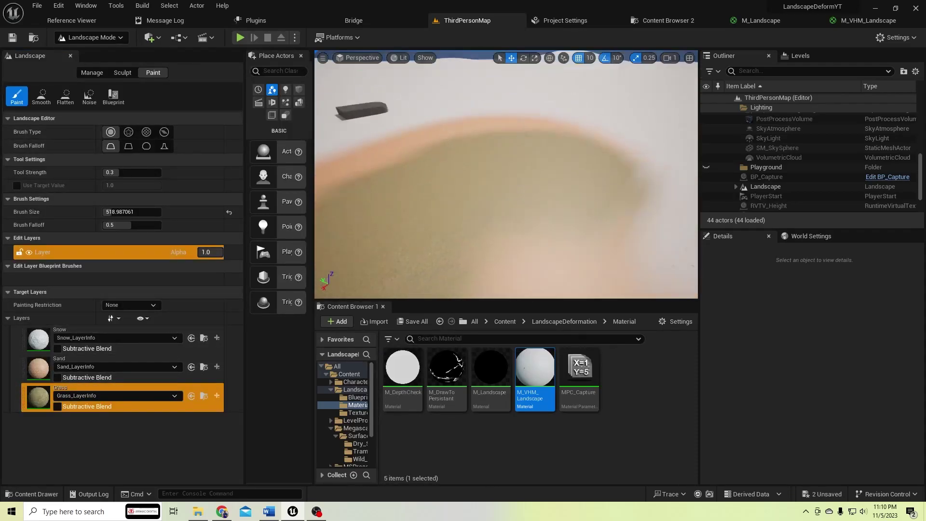
{"action": "mouse_move", "coordinate": [539, 191]}
{"action": "left_mouse_down"}
{"action": "mouse_move", "coordinate": [532, 181]}
{"action": "mouse_move", "coordinate": [385, 204]}
{"action": "left_mouse_up"}
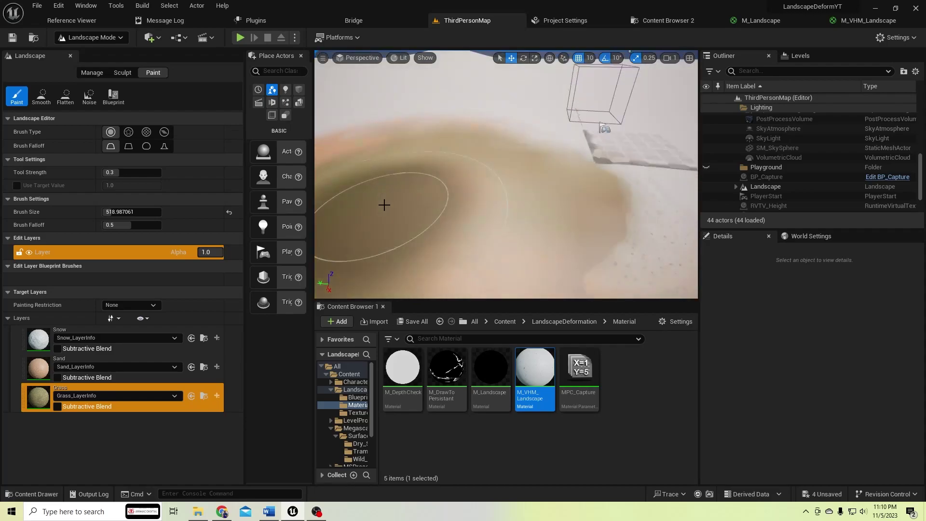
{"action": "mouse_move", "coordinate": [385, 205]}
{"action": "right_mouse_down"}
{"action": "mouse_move", "coordinate": [478, 182]}
{"action": "mouse_move", "coordinate": [466, 202]}
{"action": "mouse_move", "coordinate": [477, 185]}
{"action": "right_mouse_up"}
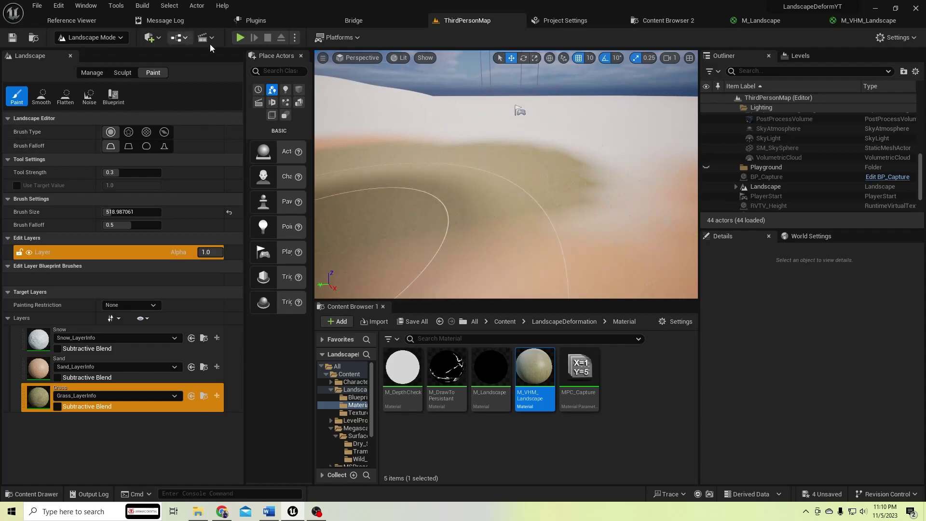
{"action": "left_click", "coordinate": [92, 53]}
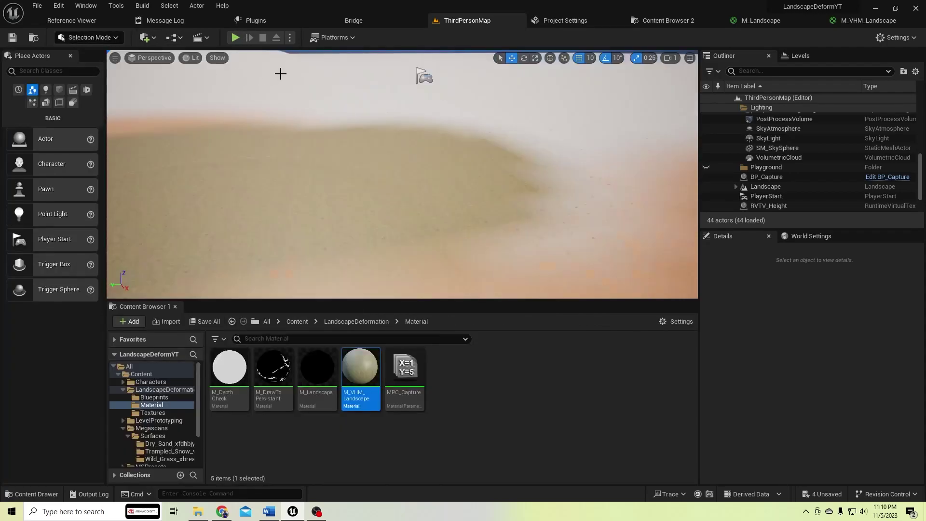
- Play-test the repainted map, running the character back and forth over the snow and grass border to compare the trails
{"action": "key", "text": "alt+p"}
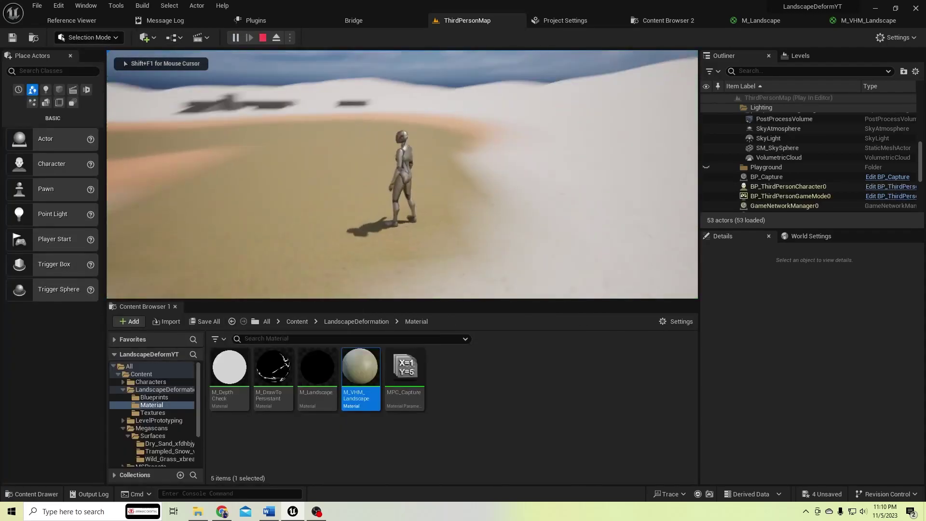
{"action": "key", "text": "w"}
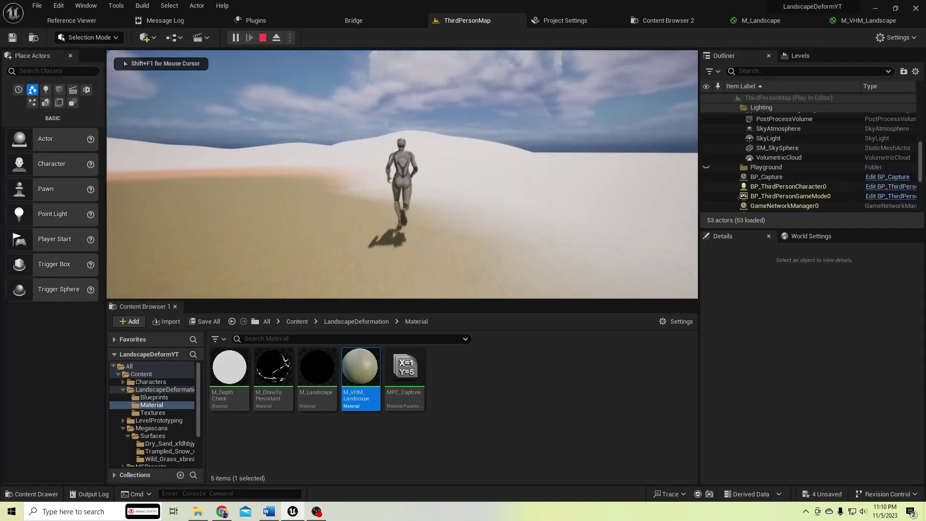
{"action": "key", "text": "d"}
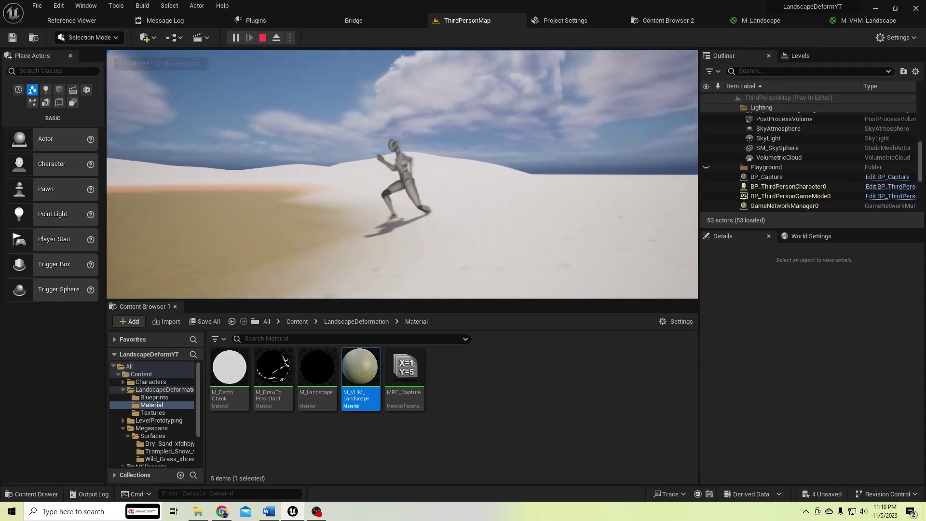
{"action": "key", "text": "w"}
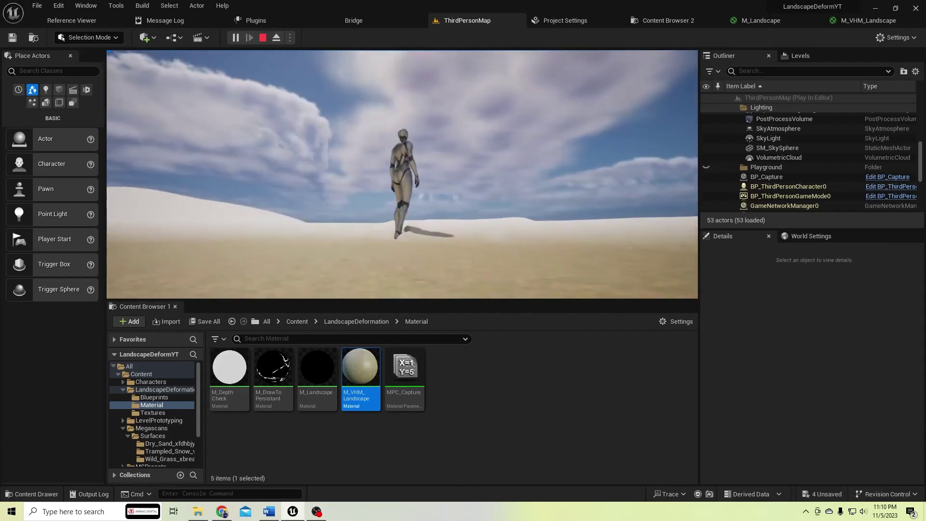
{"action": "key", "text": "w"}
{"action": "key", "text": "a"}
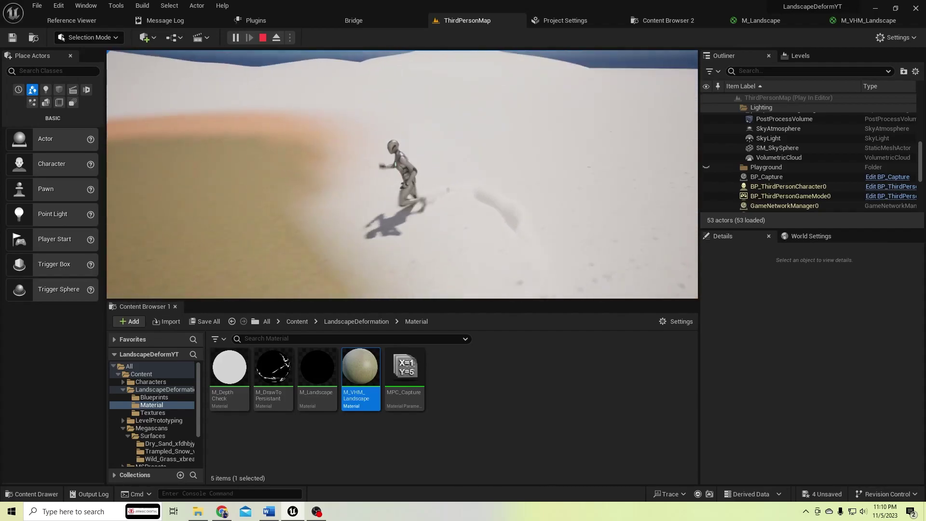
{"action": "key", "text": "w"}
{"action": "key", "text": "d"}
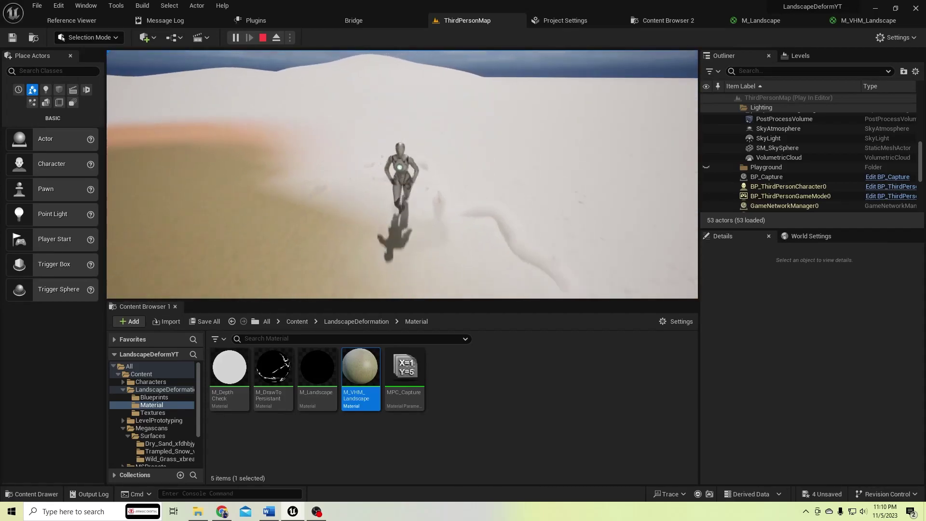
{"action": "key", "text": "w"}
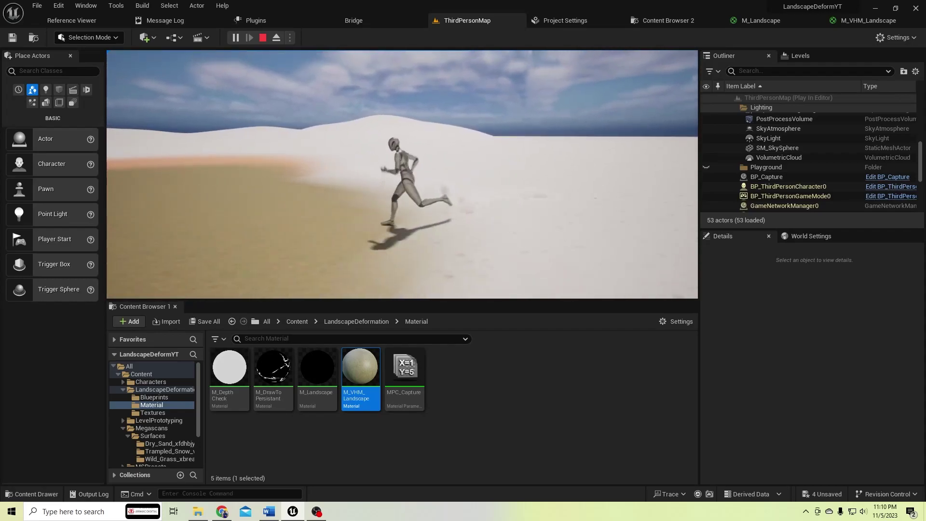
{"action": "key", "text": "w"}
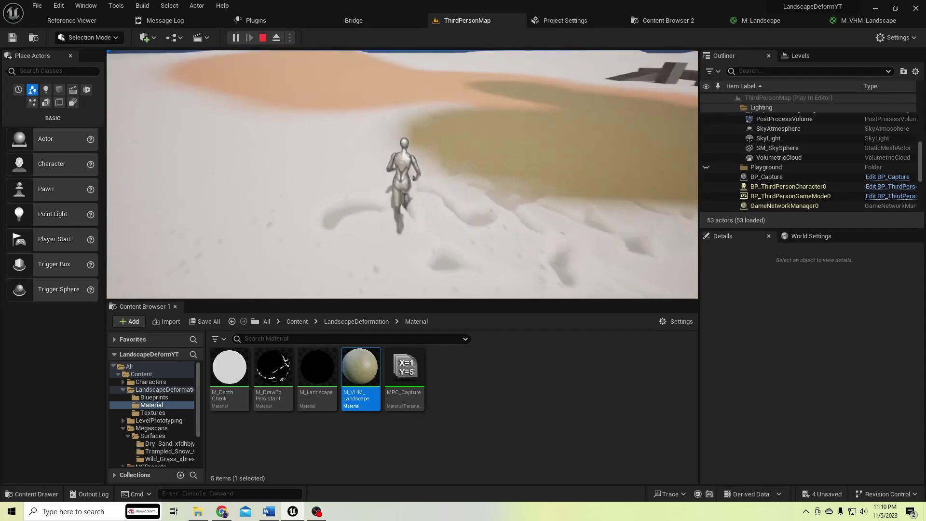
{"action": "key", "text": "a"}
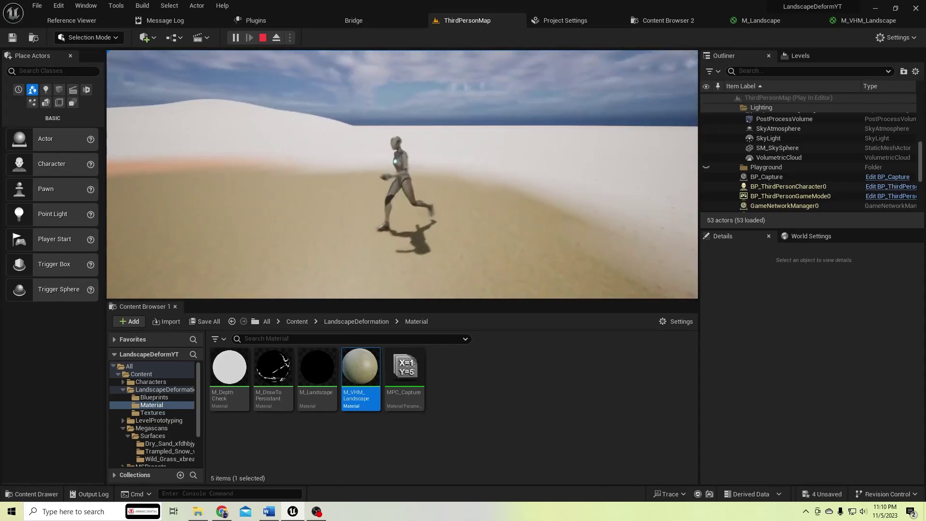
- Examine the snow and grass trails in full screen while running the character, return to the windowed view and continue across the grass
{"action": "key", "text": "F11"}
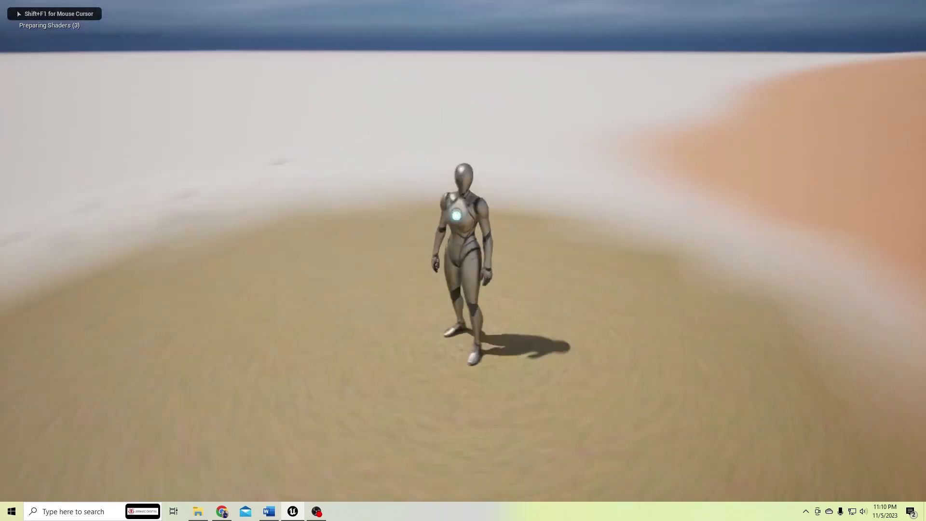
{"action": "key", "text": "w"}
{"action": "key", "text": "w"}
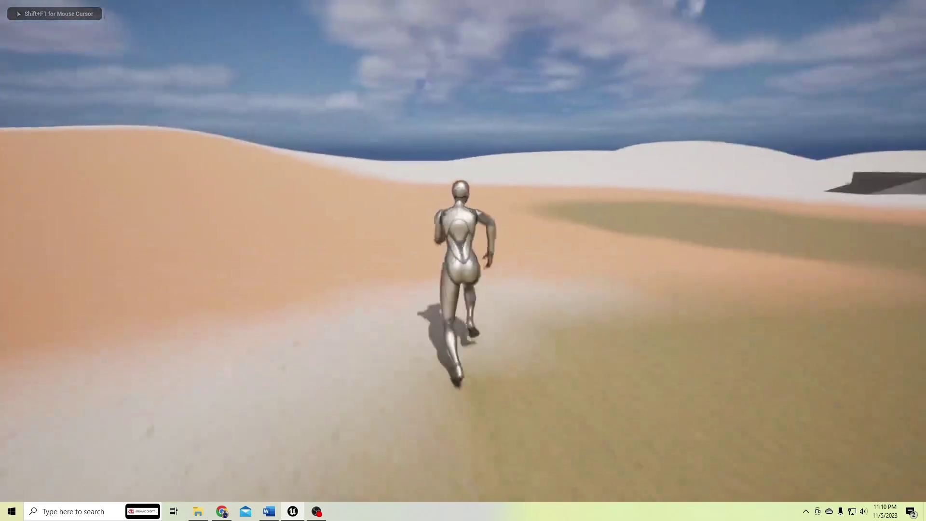
{"action": "key", "text": "w"}
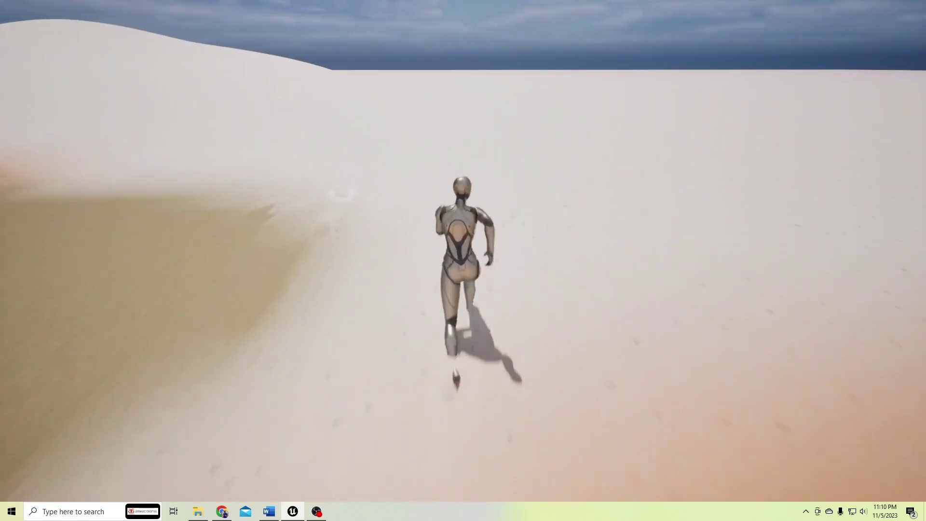
{"action": "key", "text": "w"}
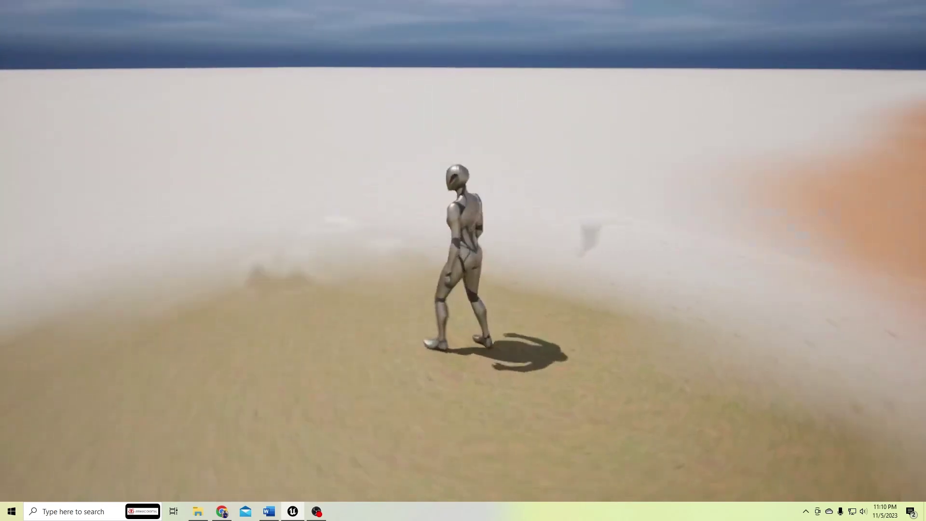
{"action": "key", "text": "a"}
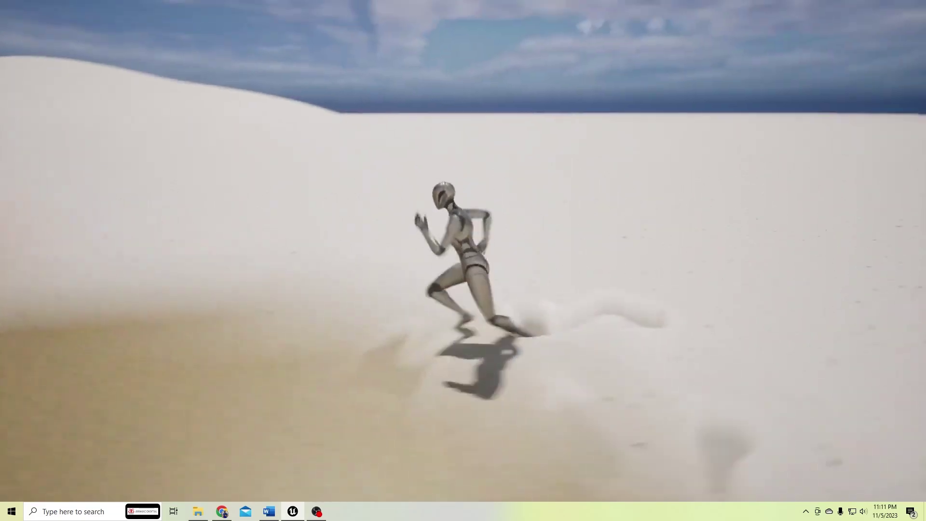
{"action": "key", "text": "w"}
{"action": "key", "text": "s"}
{"action": "key", "text": "s"}
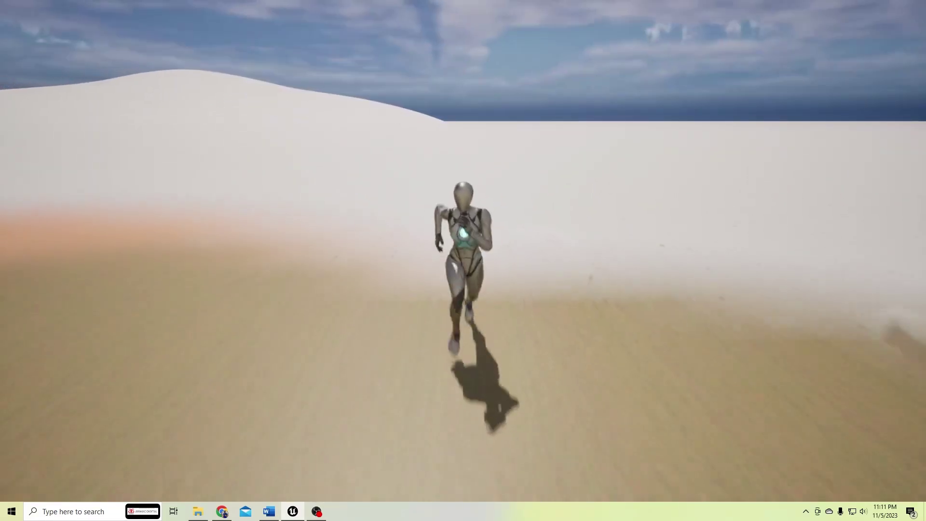
{"action": "key", "text": "F11"}
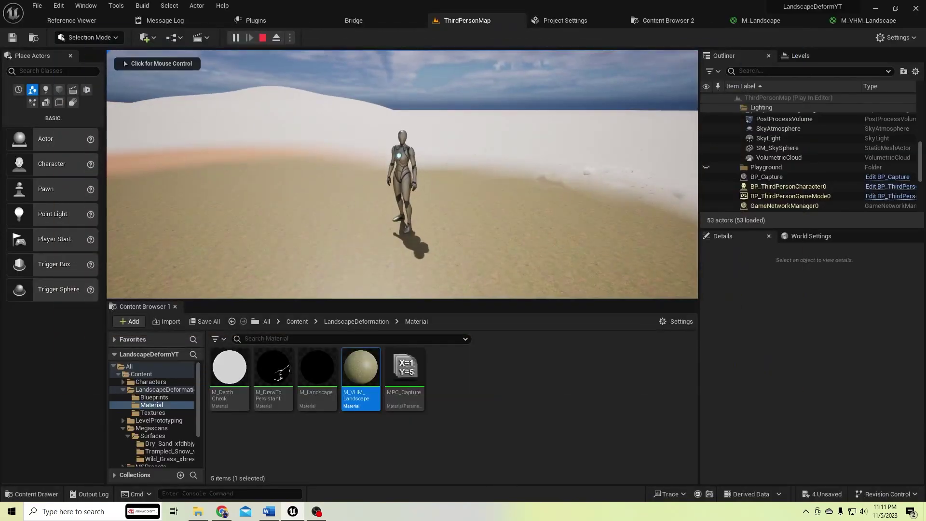
{"action": "left_click", "coordinate": [403, 174]}
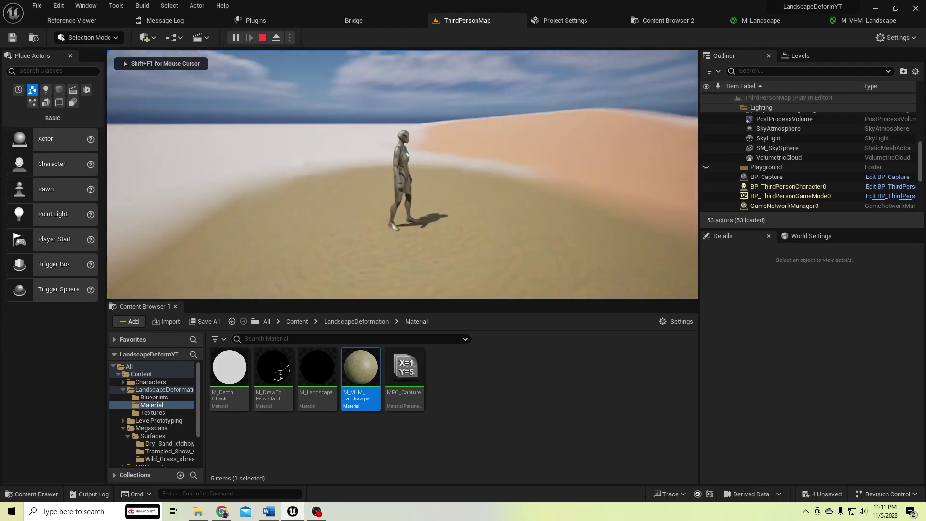
{"action": "key", "text": "w"}
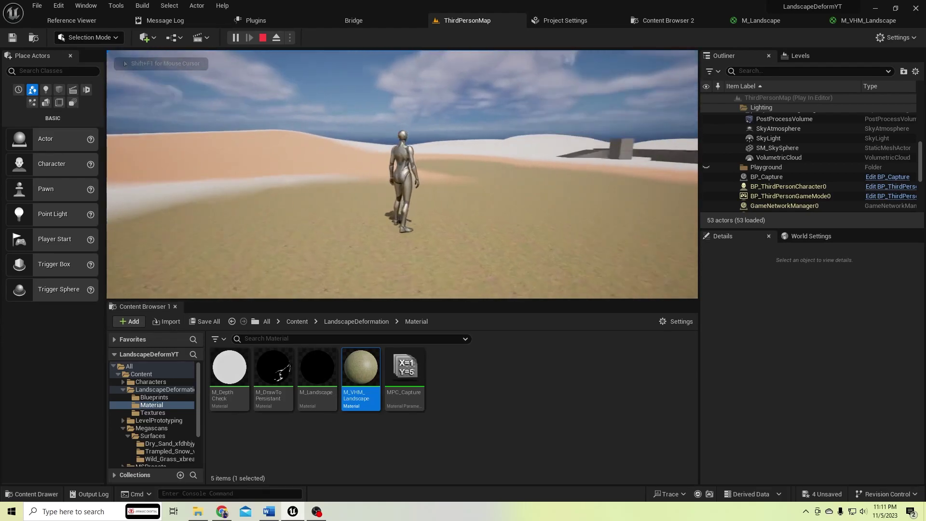